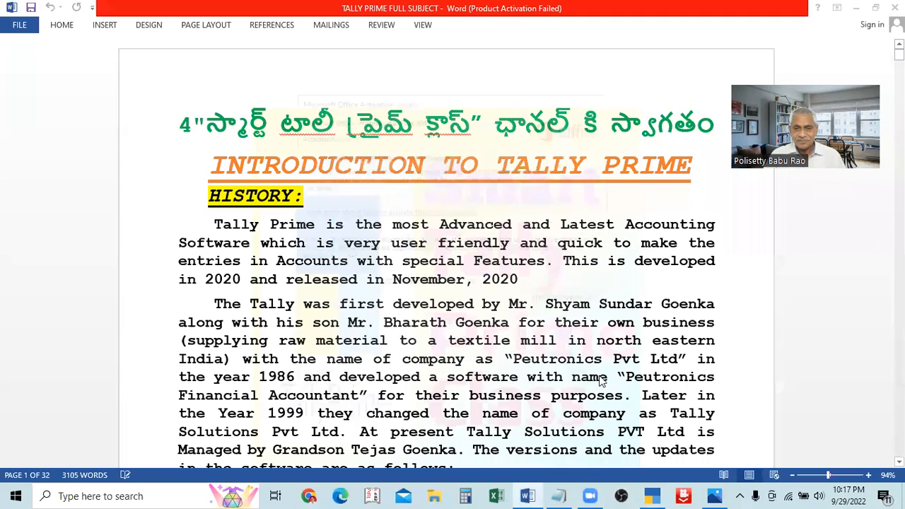
Step: Review the Tally Prime syllabus from the introduction to the section on accounting entries with accounting features only
{"action": "left_click", "coordinate": [583, 377]}
{"action": "scroll", "coordinate": [585, 373], "scroll_direction": "down", "scroll_amount": 9}
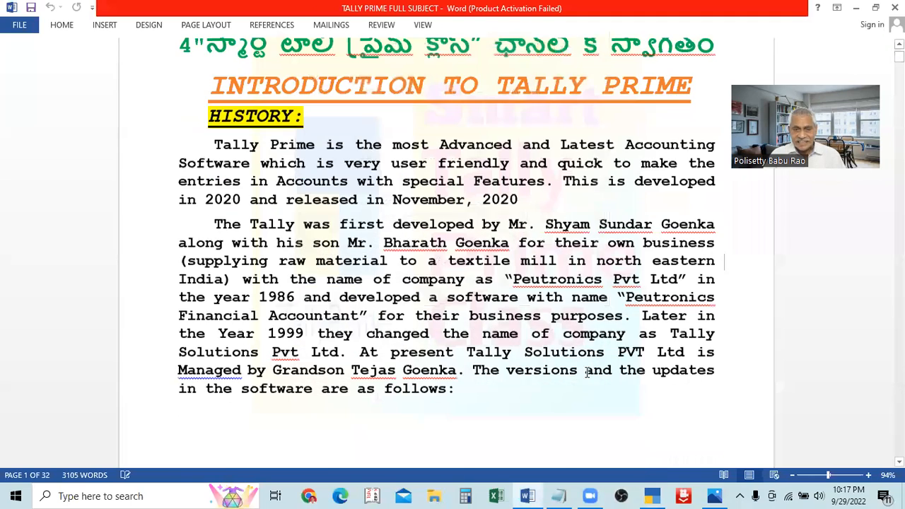
{"action": "scroll", "coordinate": [596, 365], "scroll_direction": "down", "scroll_amount": 10}
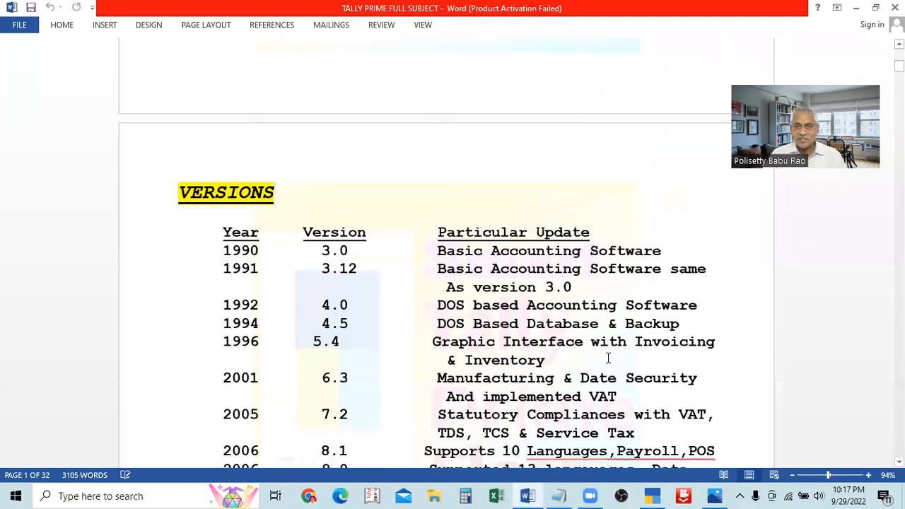
{"action": "scroll", "coordinate": [610, 341], "scroll_direction": "down", "scroll_amount": 18}
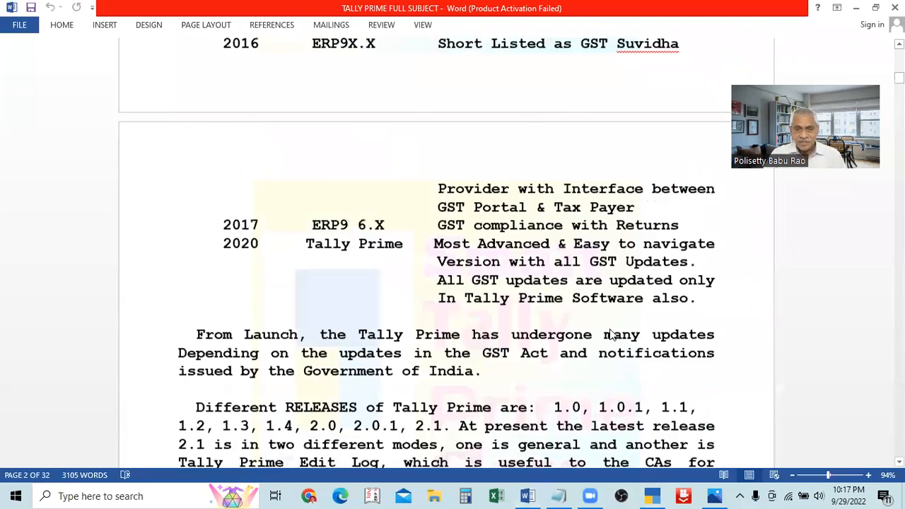
{"action": "scroll", "coordinate": [426, 290], "scroll_direction": "down", "scroll_amount": 20}
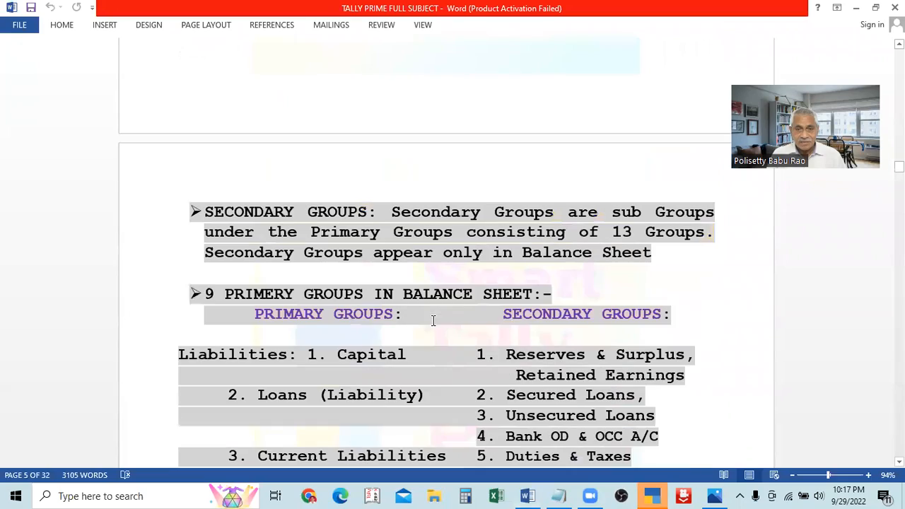
{"action": "scroll", "coordinate": [433, 322], "scroll_direction": "up", "scroll_amount": 3}
{"action": "scroll", "coordinate": [433, 321], "scroll_direction": "down", "scroll_amount": 3}
{"action": "scroll", "coordinate": [434, 321], "scroll_direction": "down", "scroll_amount": 20}
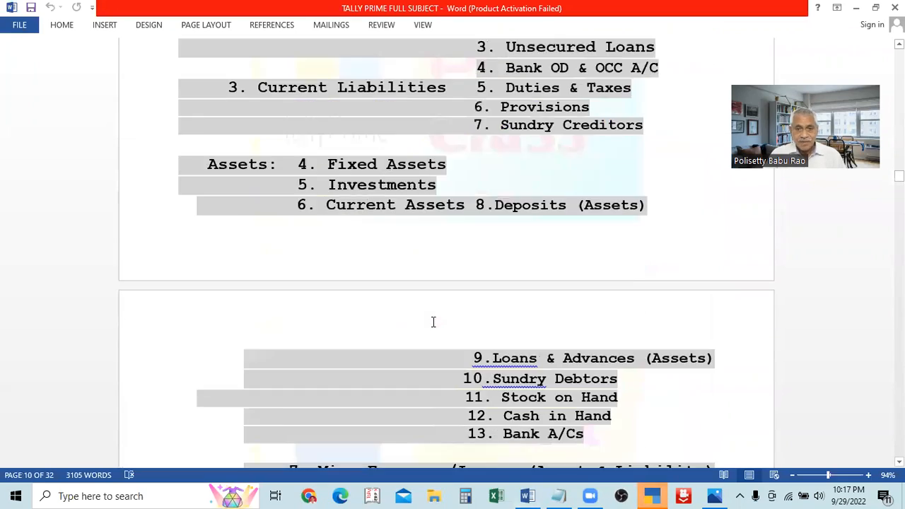
{"action": "scroll", "coordinate": [467, 346], "scroll_direction": "down", "scroll_amount": 20}
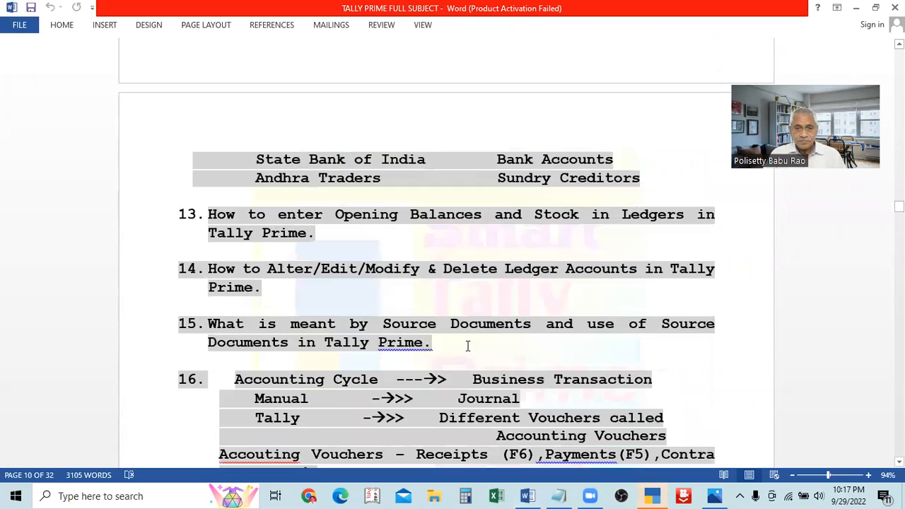
{"action": "scroll", "coordinate": [467, 345], "scroll_direction": "down", "scroll_amount": 20}
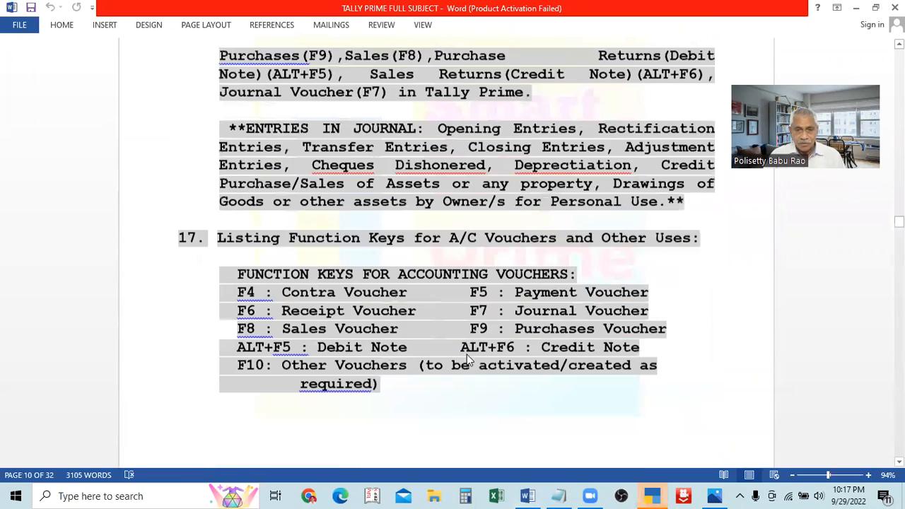
{"action": "scroll", "coordinate": [467, 360], "scroll_direction": "down", "scroll_amount": 20}
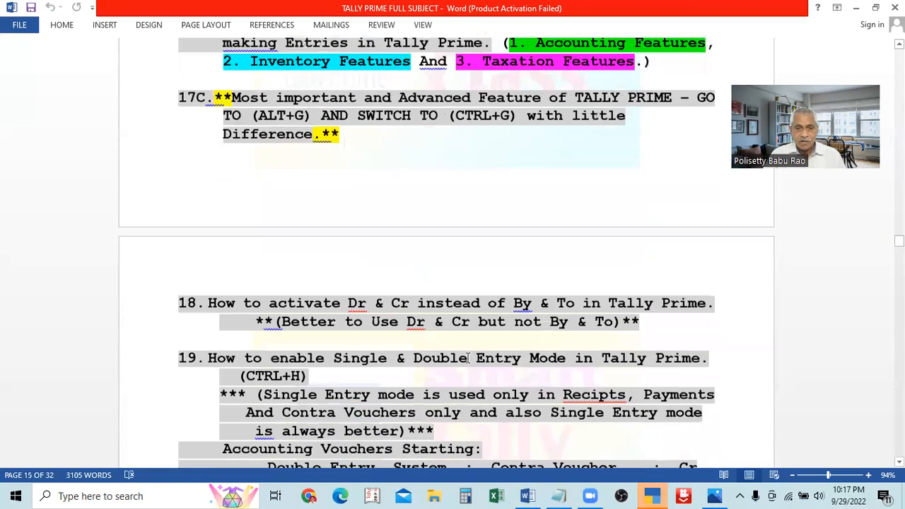
{"action": "scroll", "coordinate": [467, 361], "scroll_direction": "down", "scroll_amount": 5}
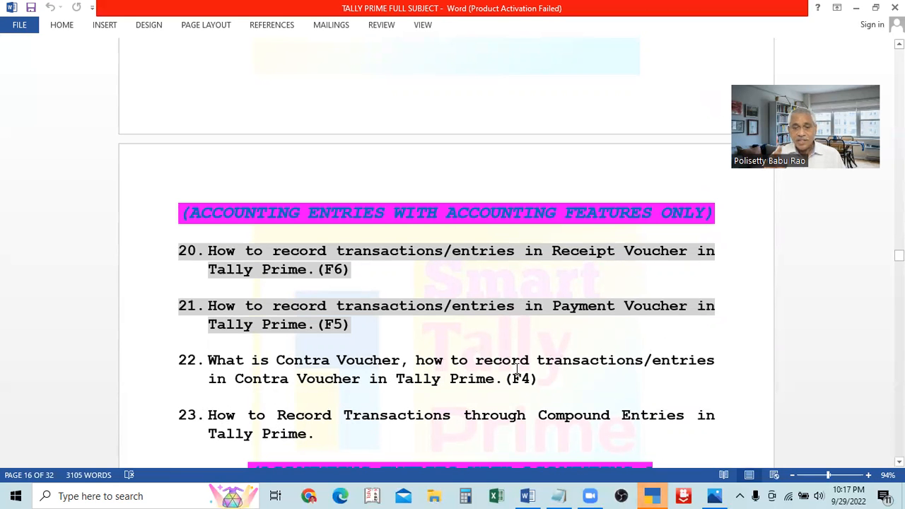
Step: Switch to TallyPrime to view the list of companies, and return to the Word syllabus
{"action": "left_click", "coordinate": [647, 495]}
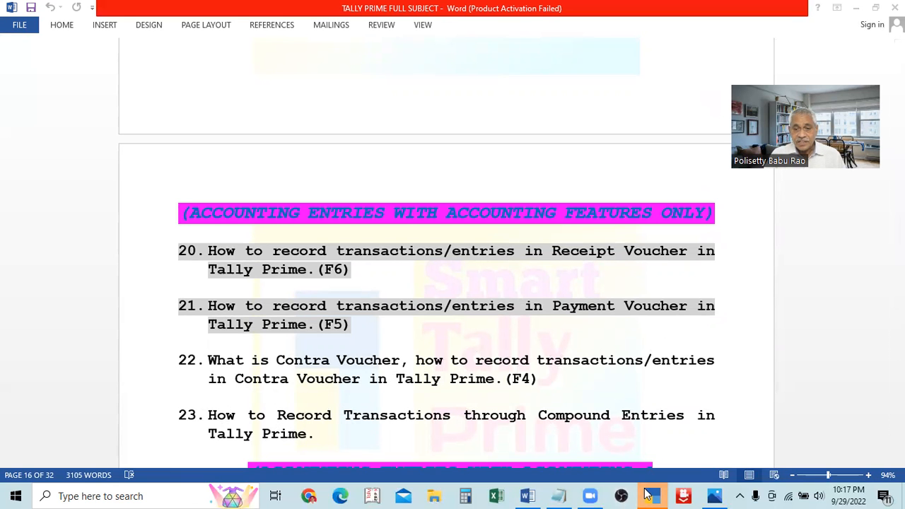
{"action": "left_click", "coordinate": [228, 288]}
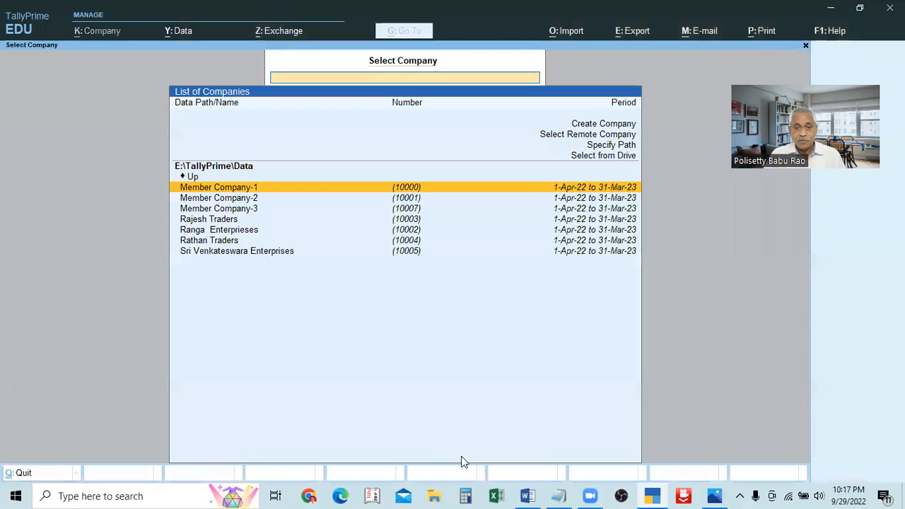
{"action": "left_click", "coordinate": [526, 496]}
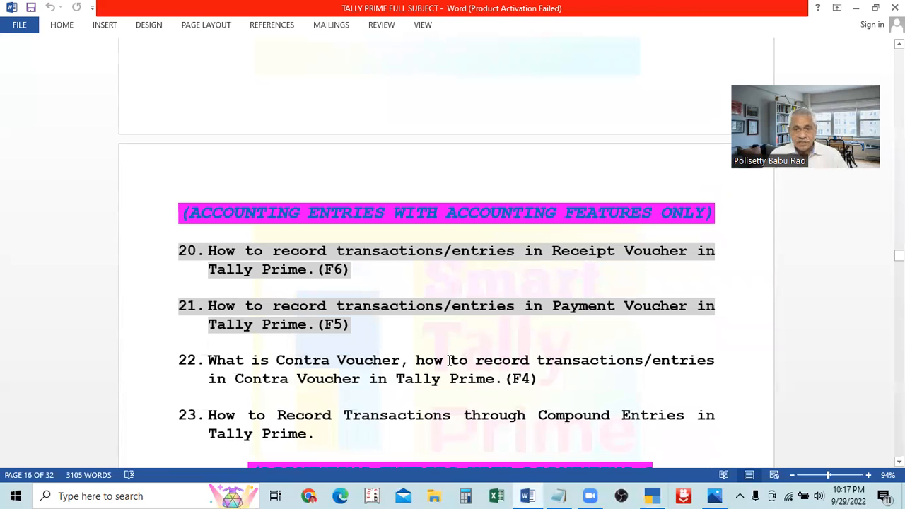
Step: Examine the syllabus's function keys for other uses and topics 17A to 17C on company features and configuration
{"action": "scroll", "coordinate": [448, 360], "scroll_direction": "up", "scroll_amount": 2}
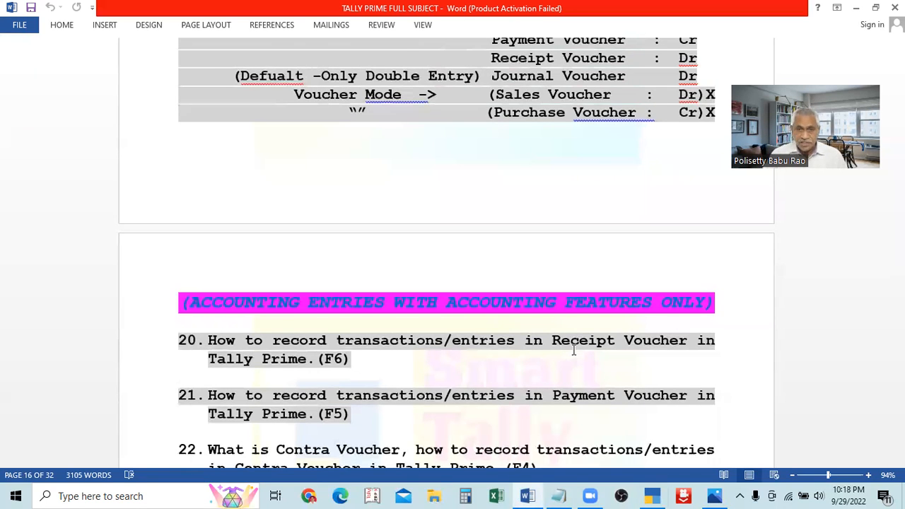
{"action": "scroll", "coordinate": [574, 349], "scroll_direction": "up", "scroll_amount": 15}
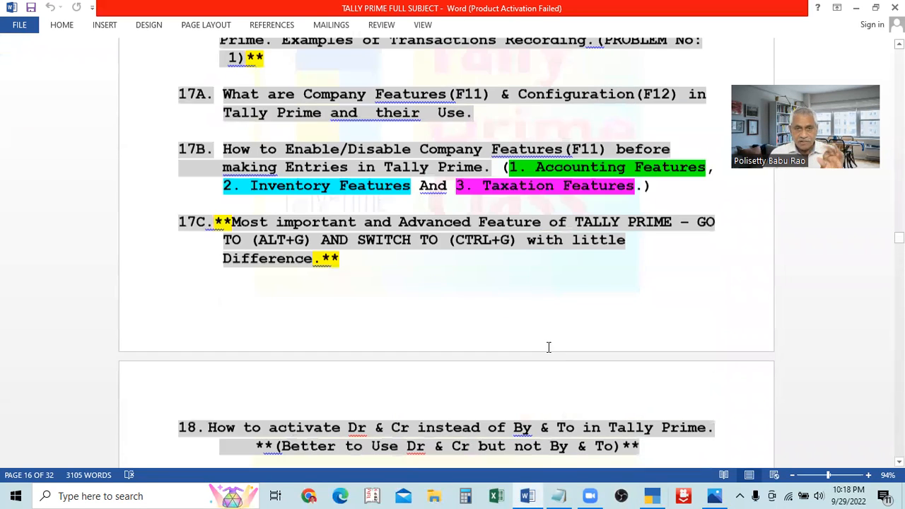
{"action": "scroll", "coordinate": [548, 347], "scroll_direction": "up", "scroll_amount": 5}
{"action": "scroll", "coordinate": [309, 391], "scroll_direction": "down", "scroll_amount": 1}
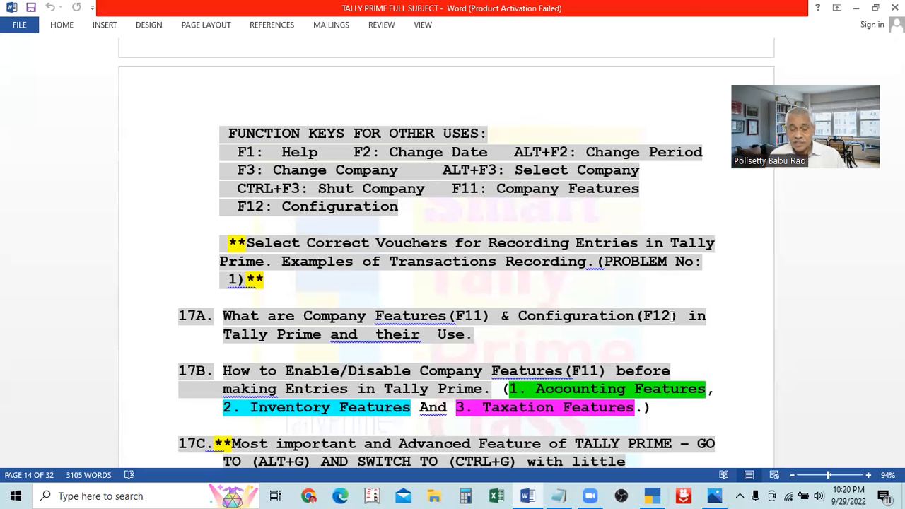
{"action": "scroll", "coordinate": [602, 335], "scroll_direction": "down", "scroll_amount": 1}
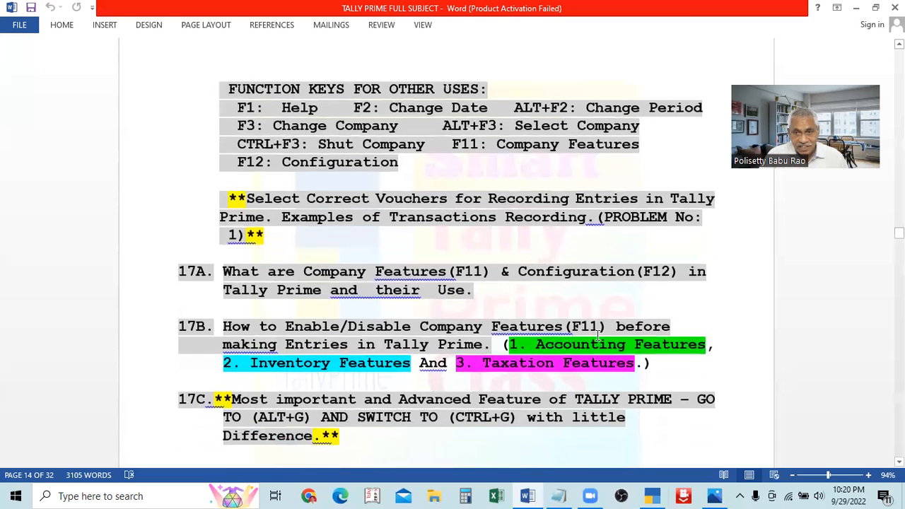
{"action": "scroll", "coordinate": [540, 333], "scroll_direction": "up", "scroll_amount": 1}
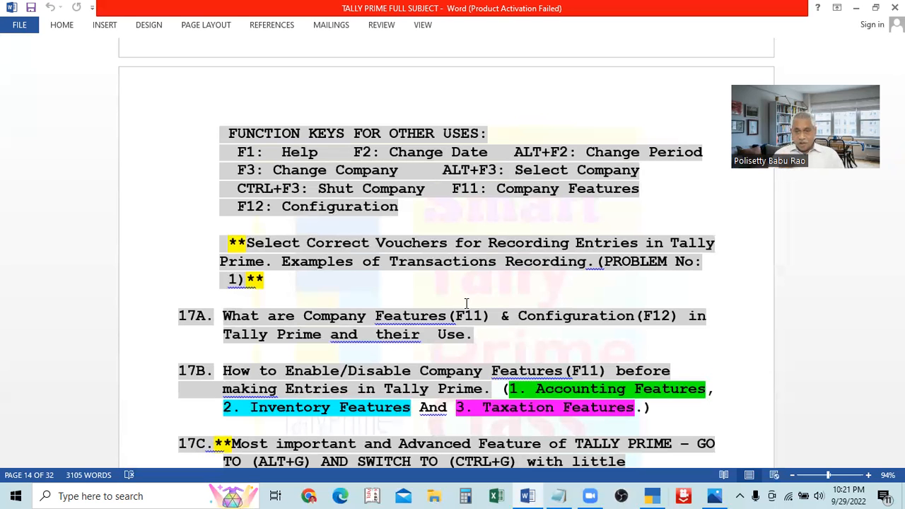
{"action": "scroll", "coordinate": [466, 302], "scroll_direction": "down", "scroll_amount": 3}
{"action": "scroll", "coordinate": [460, 374], "scroll_direction": "up", "scroll_amount": 1}
{"action": "scroll", "coordinate": [474, 352], "scroll_direction": "up", "scroll_amount": 1}
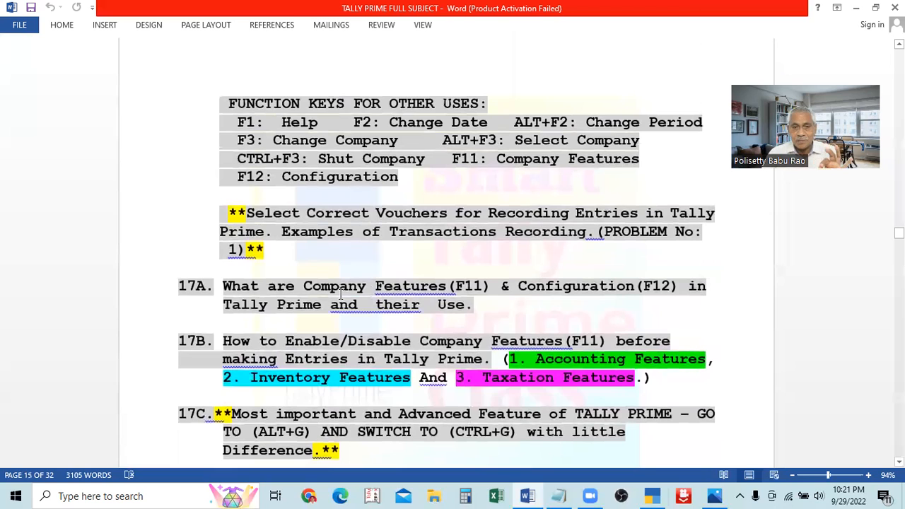
{"action": "scroll", "coordinate": [535, 319], "scroll_direction": "down", "scroll_amount": 1}
{"action": "scroll", "coordinate": [534, 320], "scroll_direction": "down", "scroll_amount": 2}
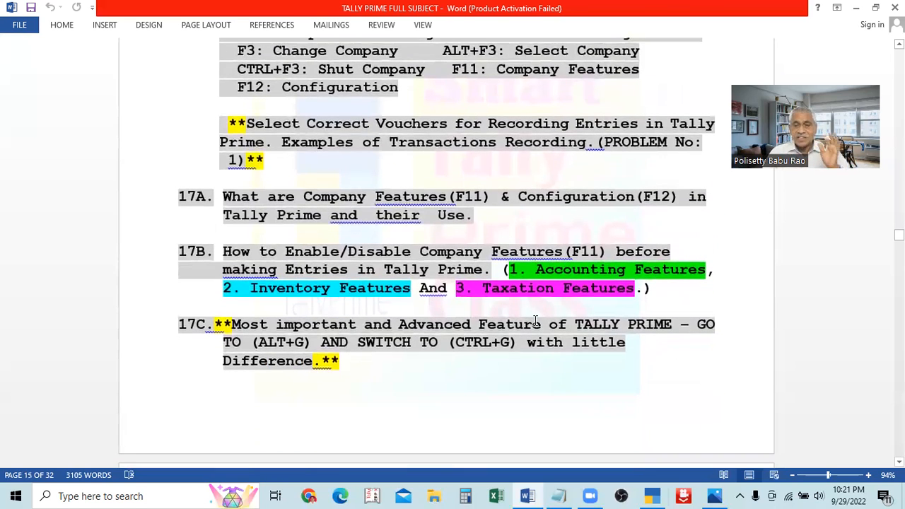
Step: Switch to TallyPrime, load the company Sri Venkateswara Enterprises and open its company features
{"action": "left_click", "coordinate": [652, 495]}
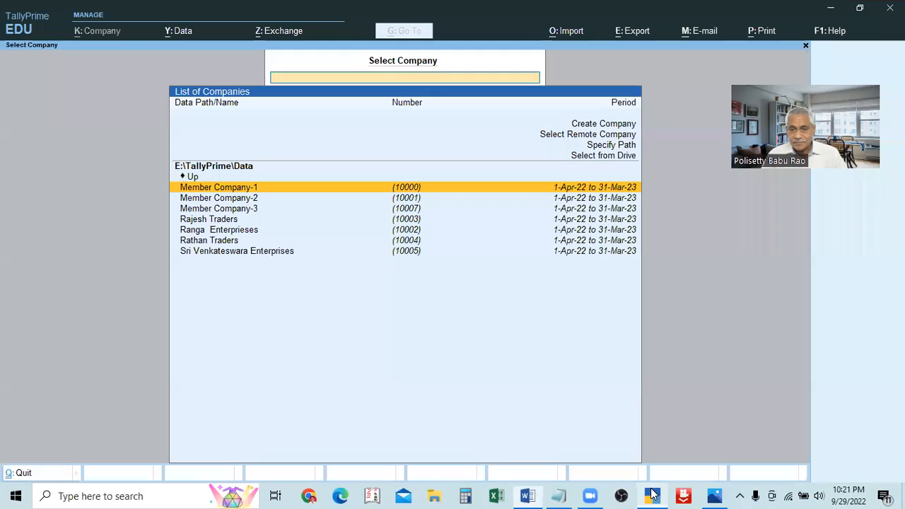
{"action": "left_click", "coordinate": [415, 256]}
{"action": "left_click", "coordinate": [416, 259]}
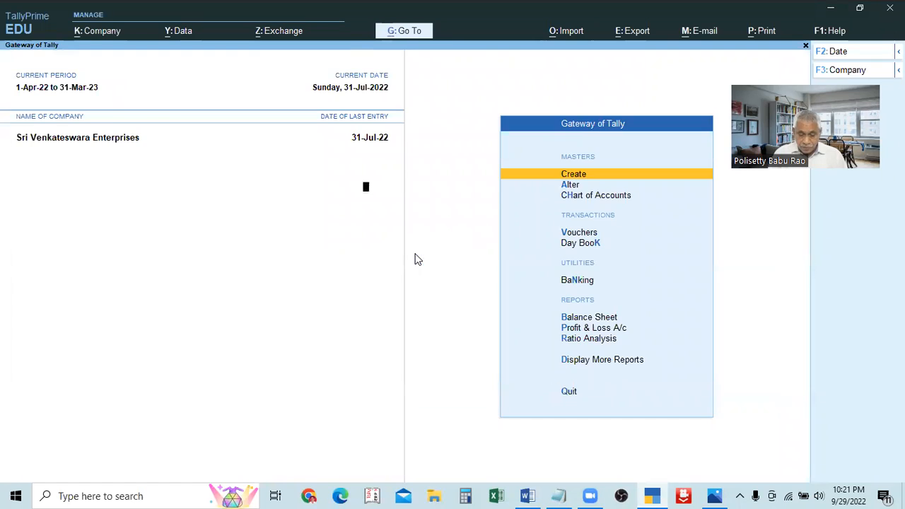
{"action": "key", "text": "F11"}
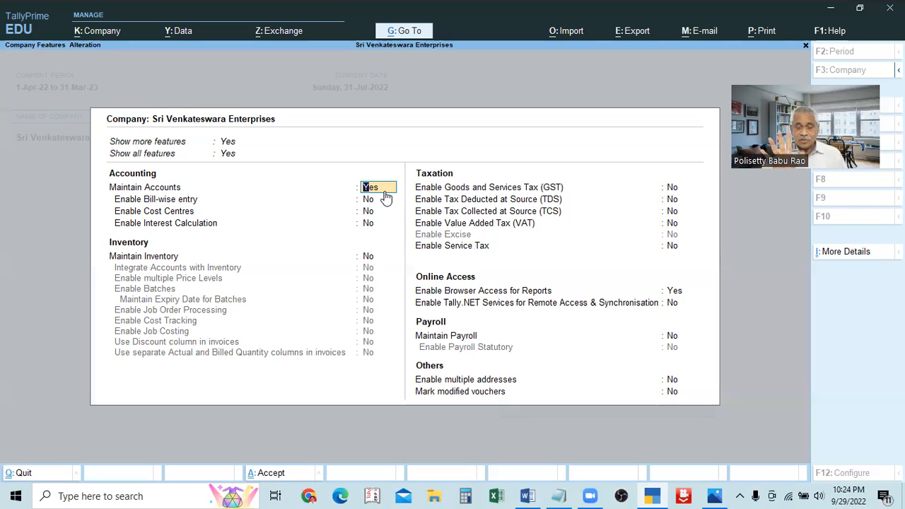
{"action": "key", "text": "Up"}
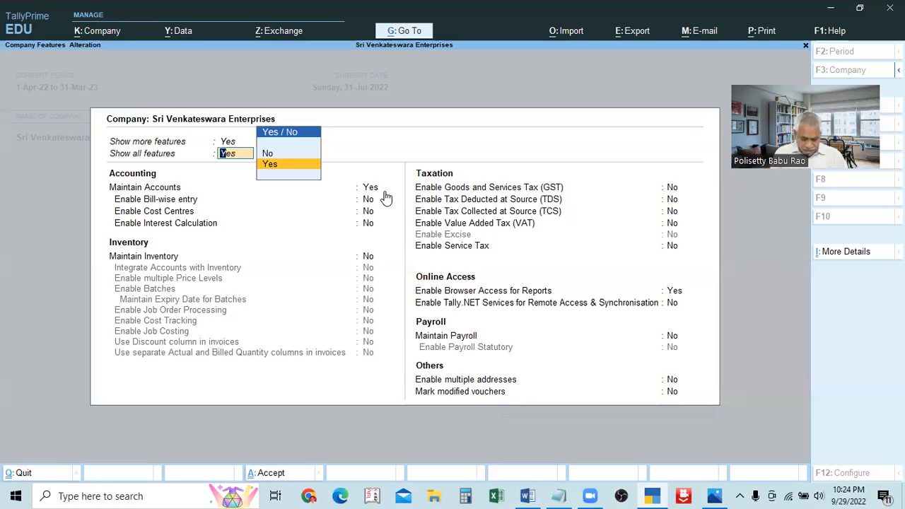
{"action": "type", "text": "N"}
{"action": "key", "text": "BackSpace"}
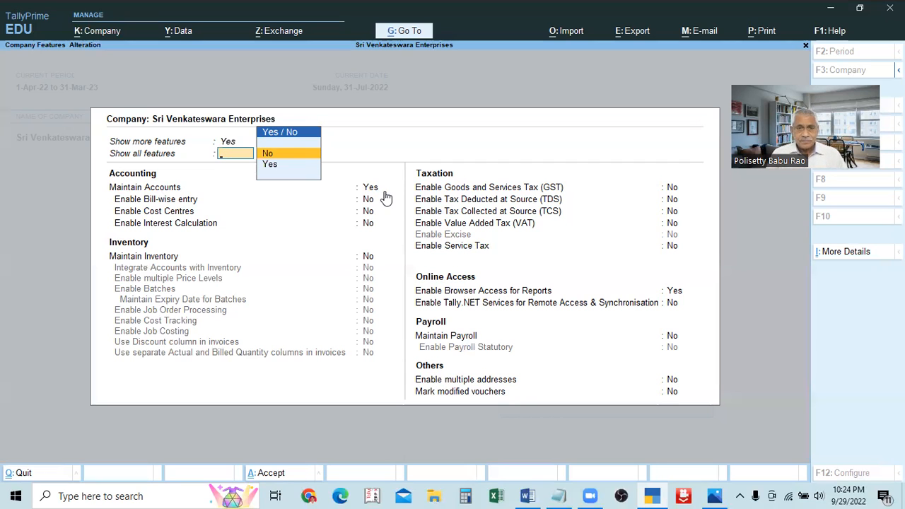
{"action": "key", "text": "Down"}
{"action": "key", "text": "Return"}
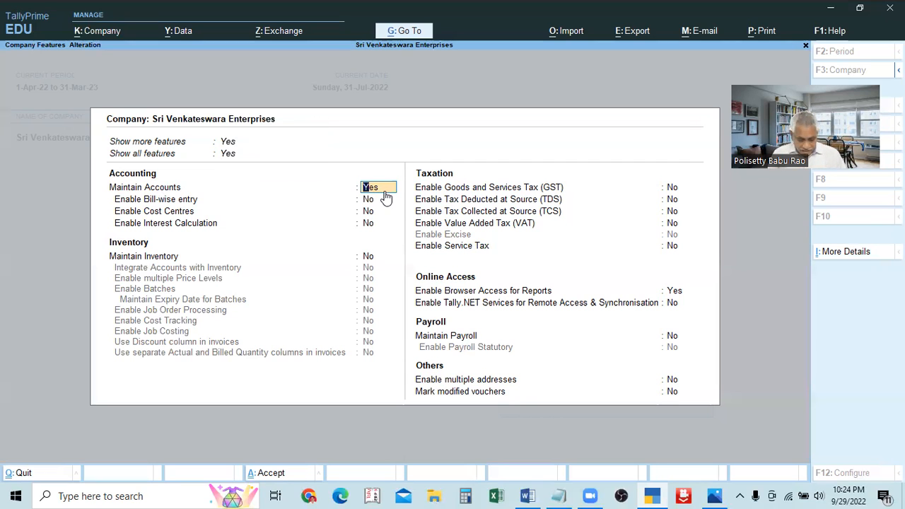
Step: Try setting Maintain Accounts to No in the company features, and restore it to Yes
{"action": "type", "text": "N"}
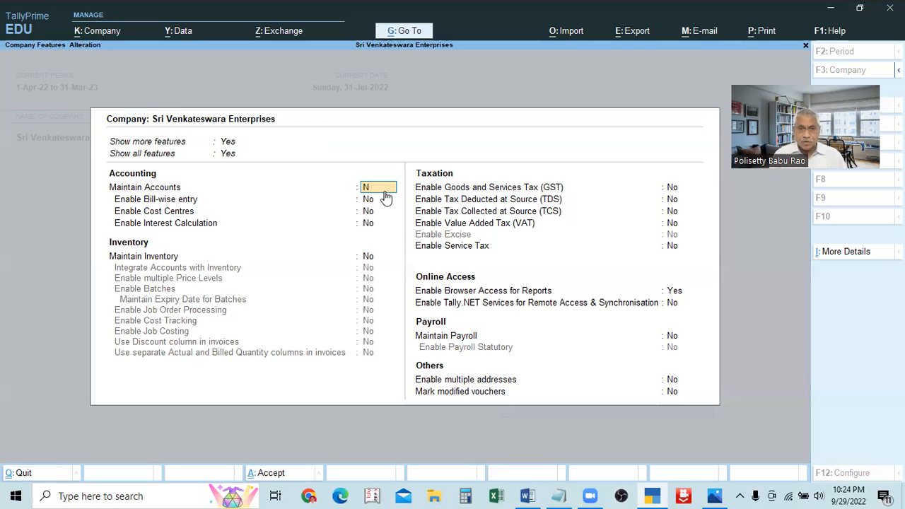
{"action": "key", "text": "Return"}
{"action": "key", "text": "BackSpace"}
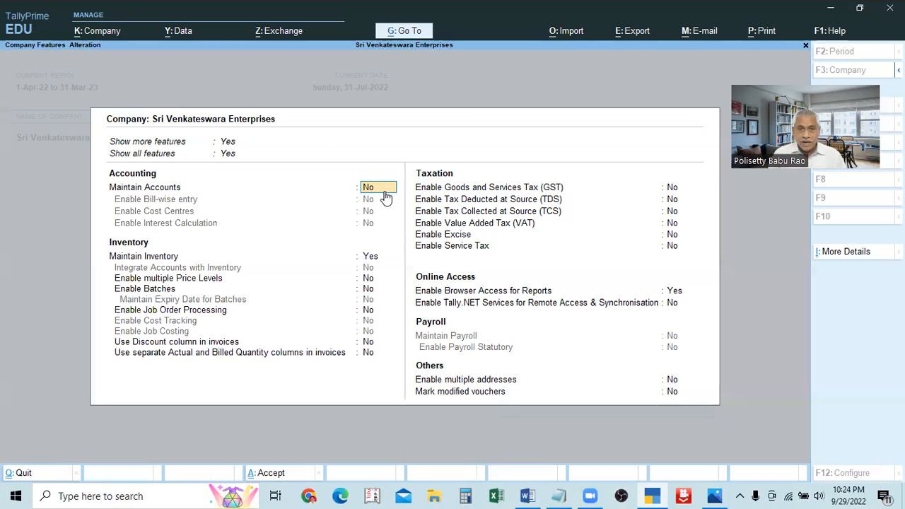
{"action": "key", "text": "Return"}
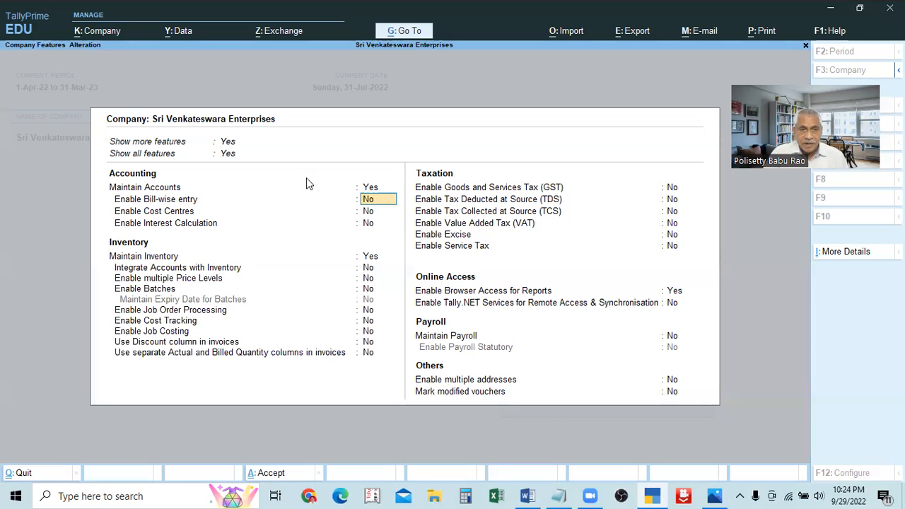
Step: Set Maintain Inventory to No, keeping Maintain Accounts at Yes, and accept the company features
{"action": "left_click", "coordinate": [373, 189]}
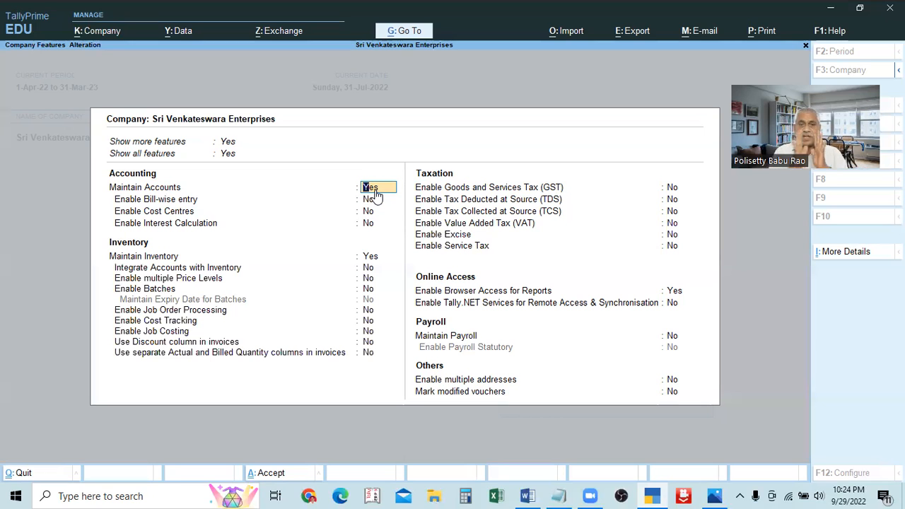
{"action": "left_click", "coordinate": [369, 259]}
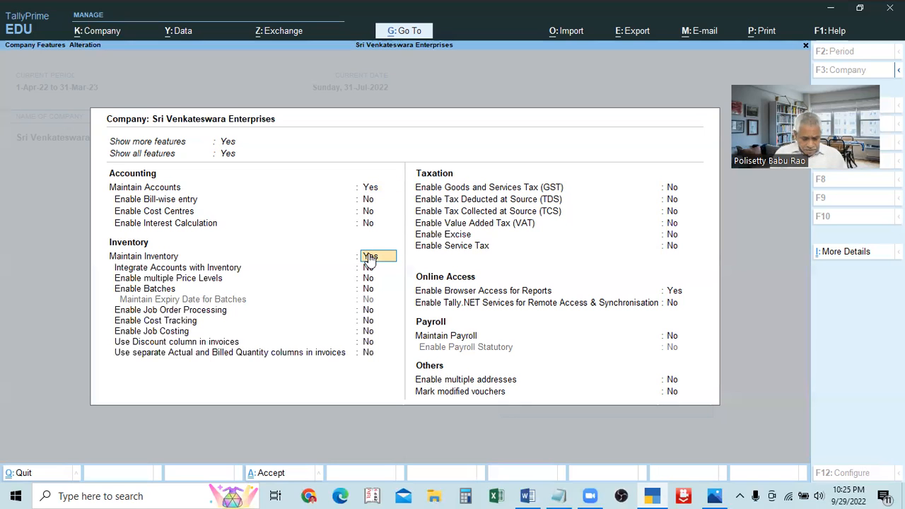
{"action": "type", "text": "n"}
{"action": "key", "text": "Return"}
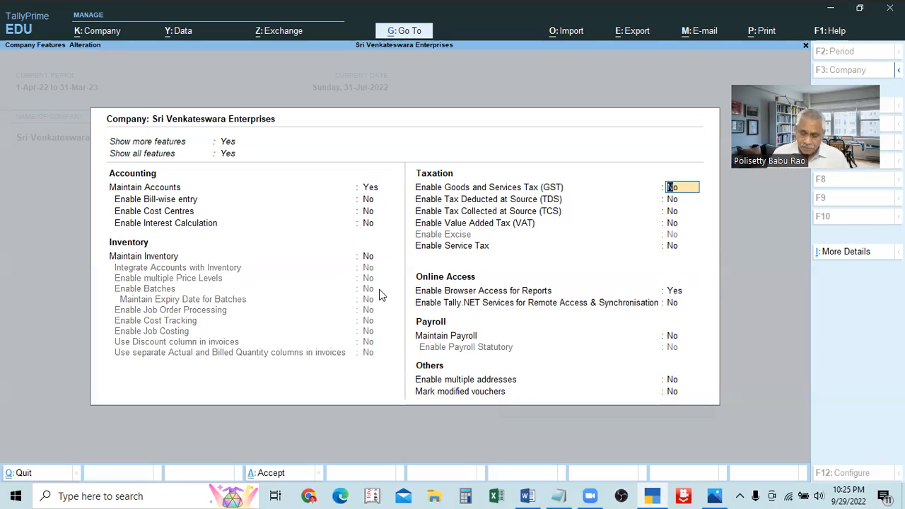
{"action": "key", "text": "ctrl+a"}
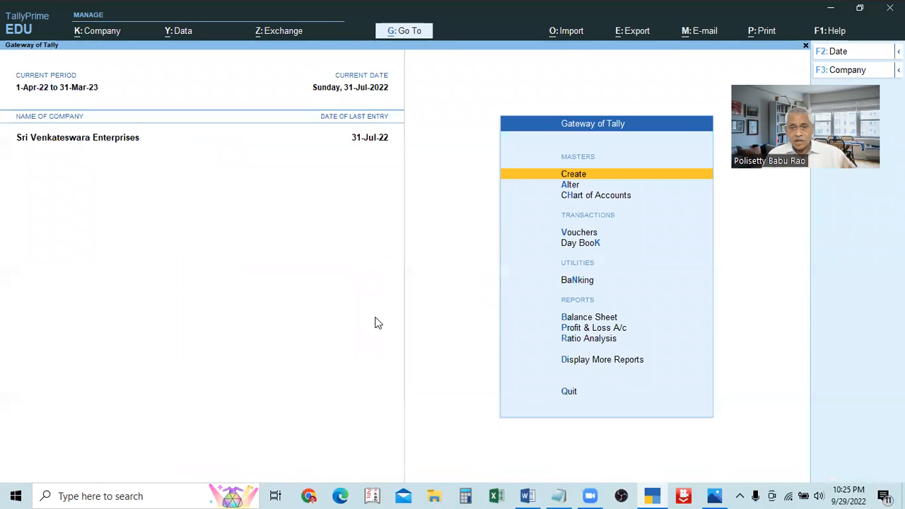
Step: Switch to the Word syllabus and review topics 18 to 23 on entry modes and receipt, payment and contra vouchers
{"action": "left_click", "coordinate": [527, 494]}
{"action": "scroll", "coordinate": [467, 395], "scroll_direction": "up", "scroll_amount": 1}
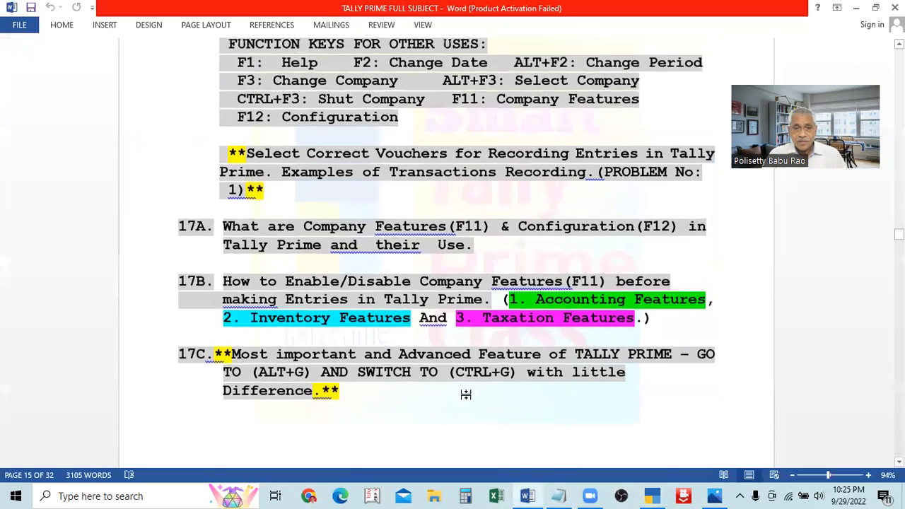
{"action": "scroll", "coordinate": [467, 395], "scroll_direction": "down", "scroll_amount": 5}
{"action": "scroll", "coordinate": [467, 395], "scroll_direction": "down", "scroll_amount": 10}
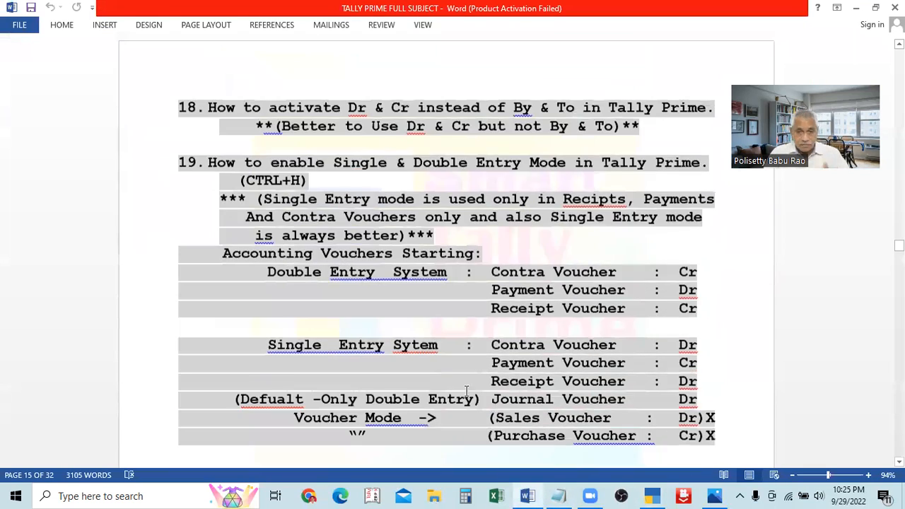
{"action": "scroll", "coordinate": [464, 393], "scroll_direction": "down", "scroll_amount": 3}
{"action": "scroll", "coordinate": [397, 351], "scroll_direction": "up", "scroll_amount": 3}
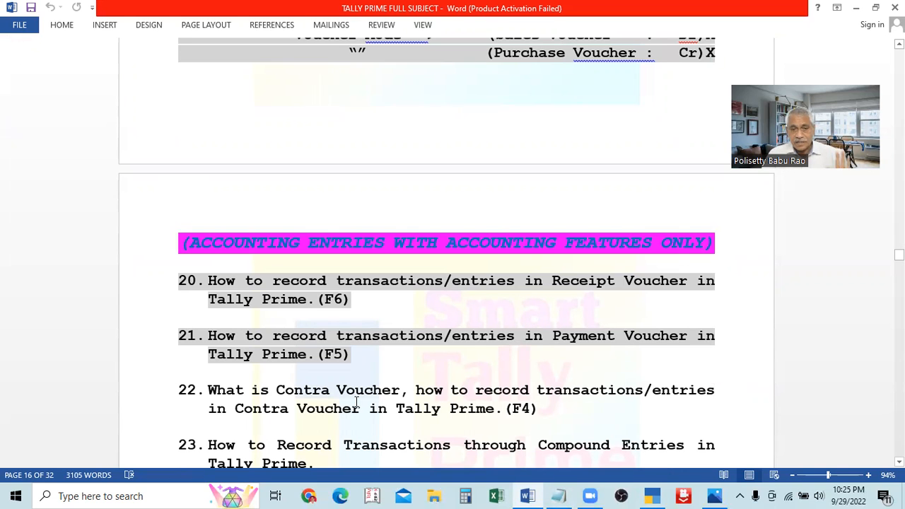
Step: Switch to TallyPrime and open accounting voucher creation at a new Payment voucher for Sri Venkateswara Enterprises
{"action": "scroll", "coordinate": [466, 331], "scroll_direction": "up", "scroll_amount": 2}
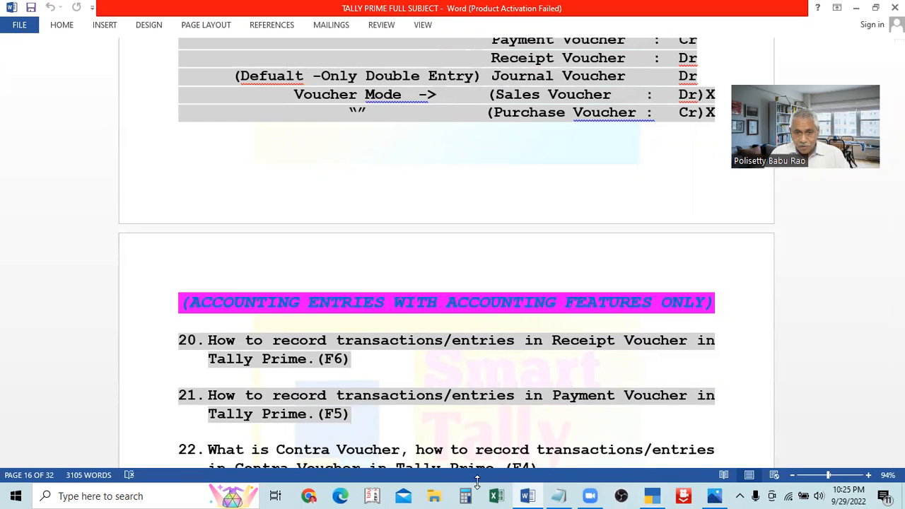
{"action": "left_click", "coordinate": [653, 495]}
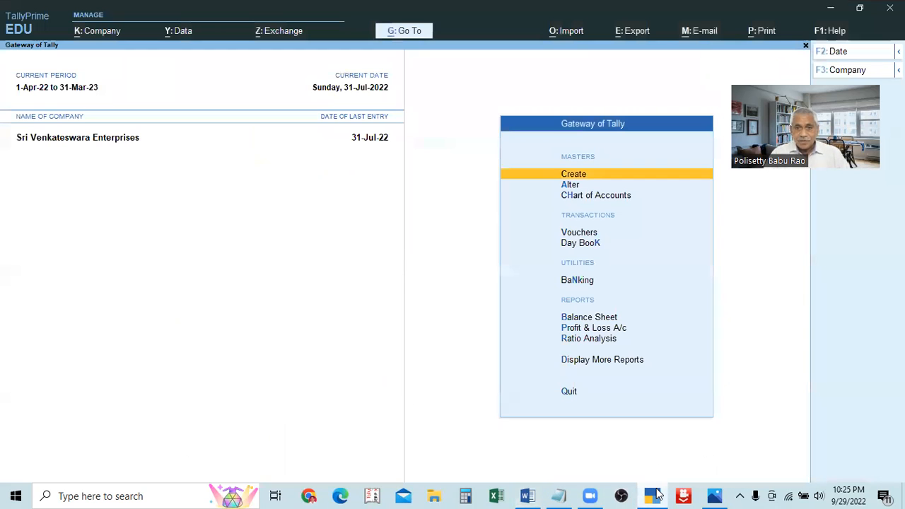
{"action": "key", "text": "Down"}
{"action": "key", "text": "Down"}
{"action": "key", "text": "Down"}
{"action": "key", "text": "Down"}
{"action": "key", "text": "Up"}
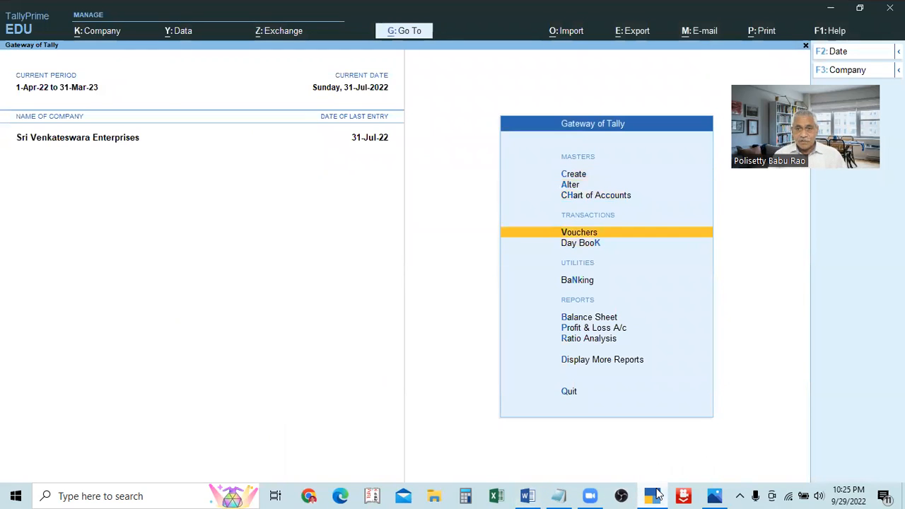
{"action": "key", "text": "Return"}
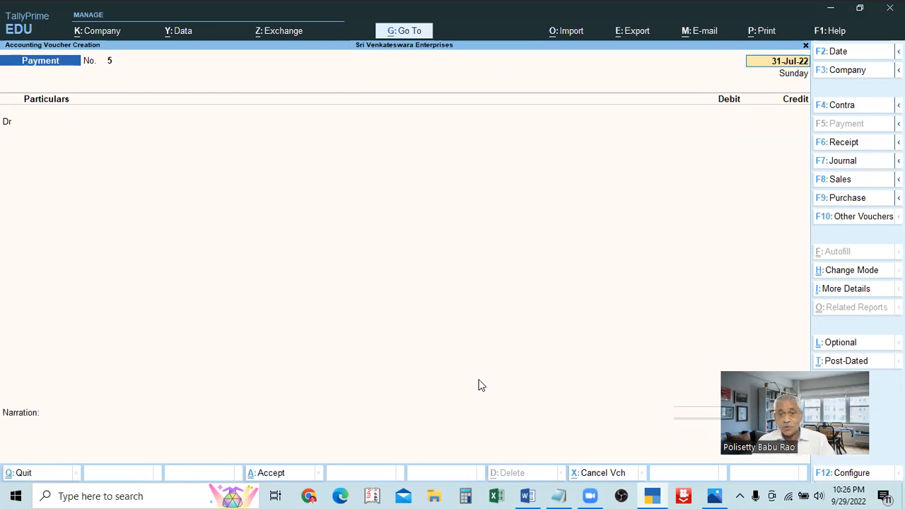
{"action": "key", "text": "Return"}
{"action": "key", "text": "Escape"}
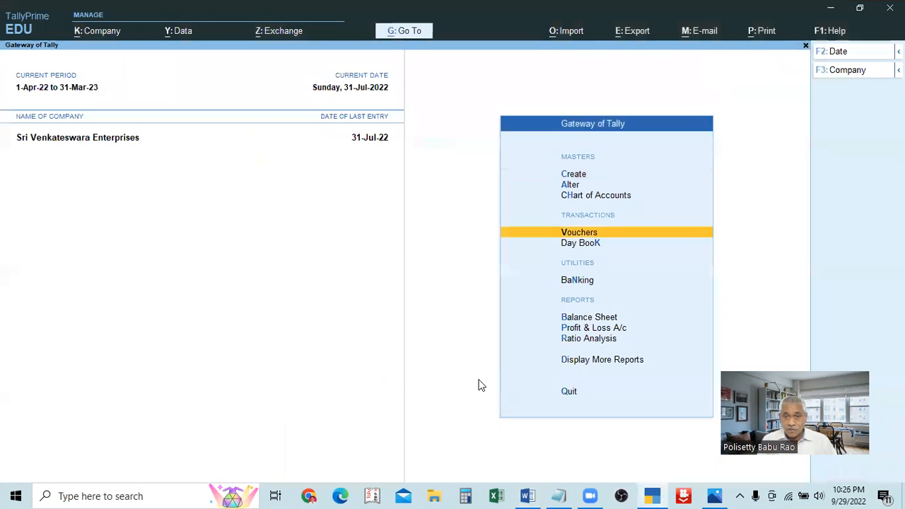
{"action": "key", "text": "Return"}
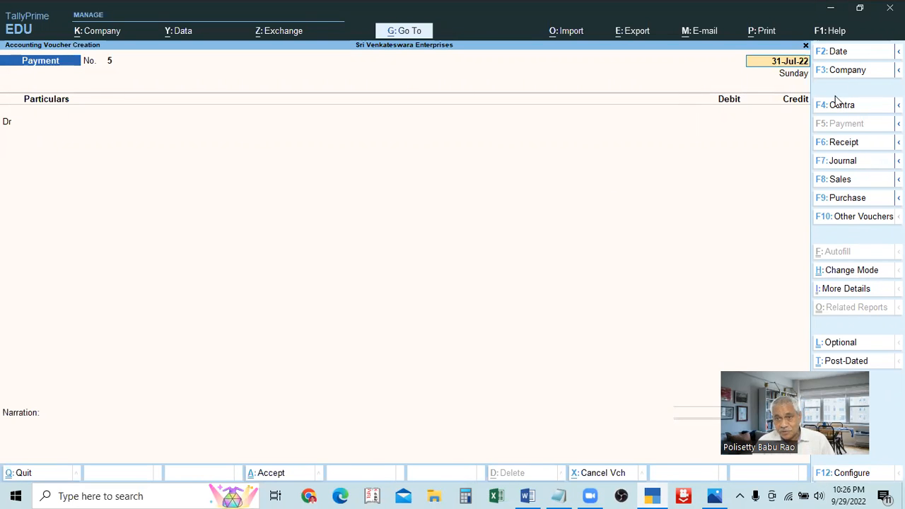
Step: Examine the voucher configuration, especially the option to use Cr/Dr instead of To/By during voucher entry, and leave it without saving
{"action": "left_click", "coordinate": [846, 477]}
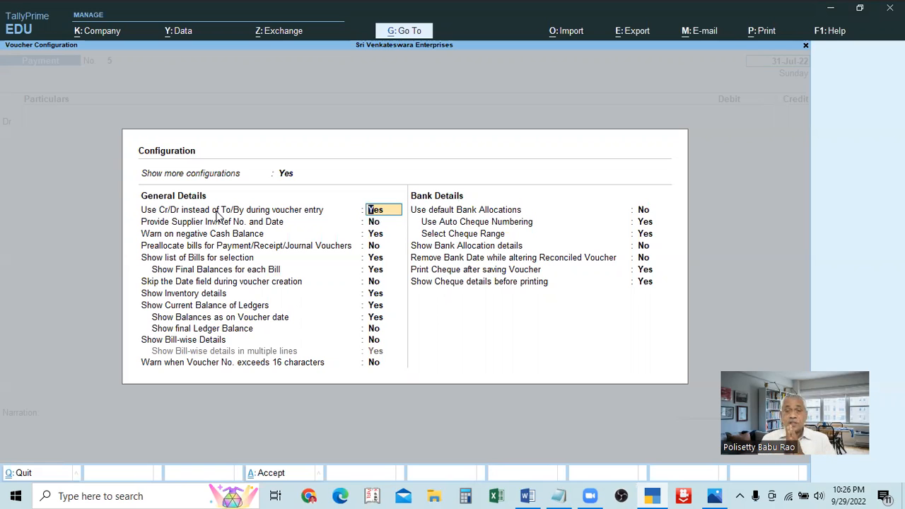
{"action": "key", "text": "BackSpace"}
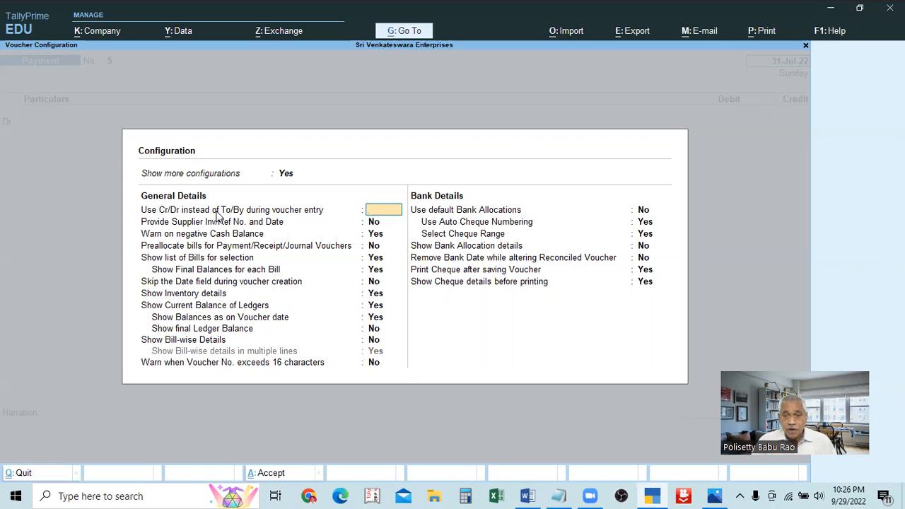
{"action": "key", "text": "Escape"}
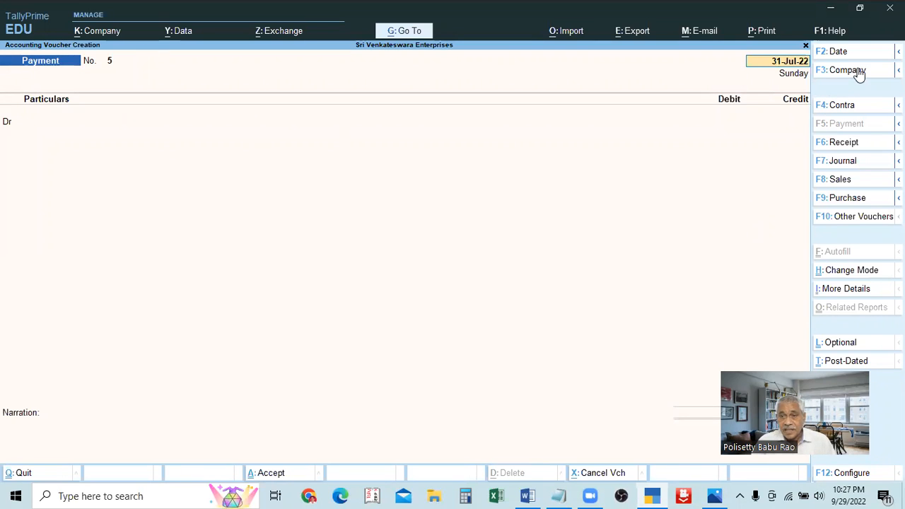
Step: Review the available voucher modes for the Payment voucher and choose Double Entry
{"action": "left_click", "coordinate": [847, 277]}
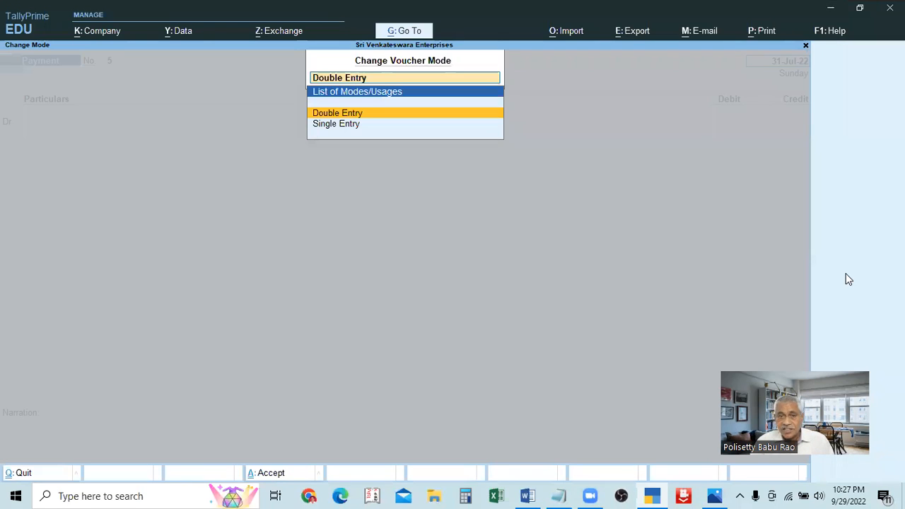
{"action": "key", "text": "Return"}
{"action": "key", "text": "ctrl"}
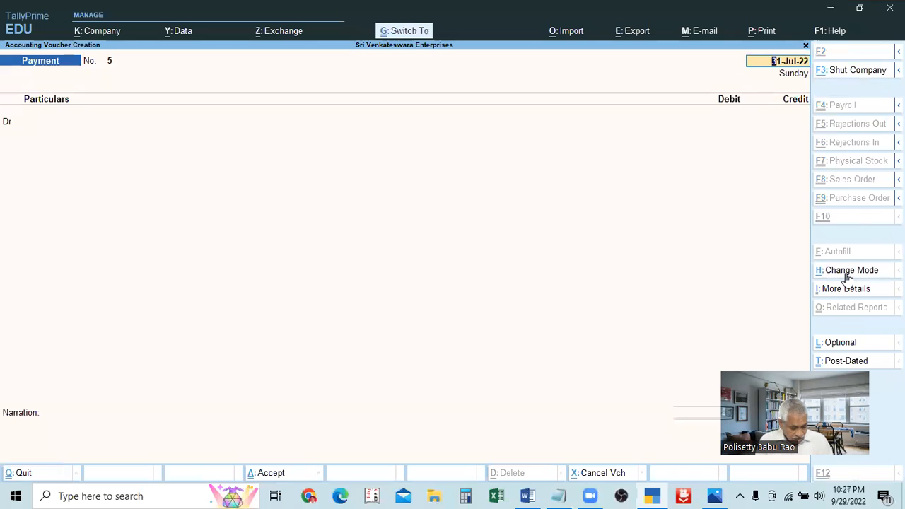
{"action": "key", "text": "ctrl+h"}
{"action": "key", "text": "Return"}
{"action": "left_click", "coordinate": [847, 271]}
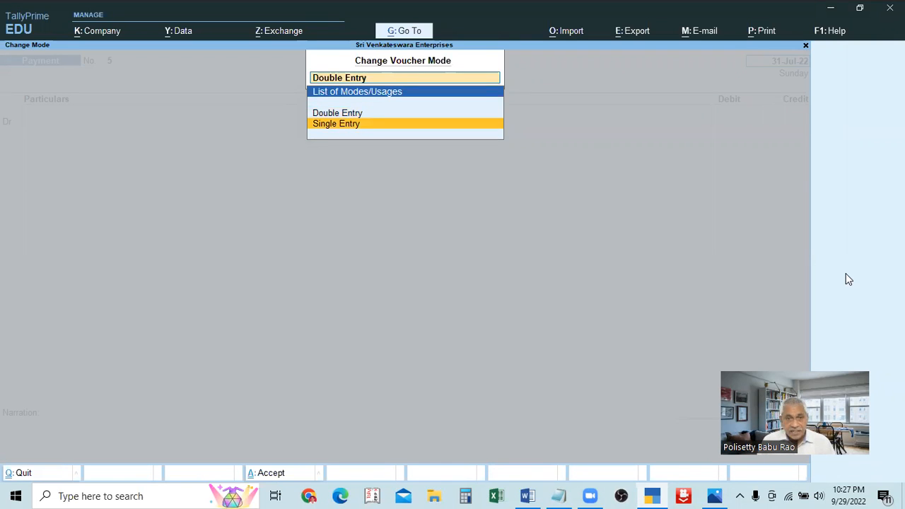
{"action": "key", "text": "Up"}
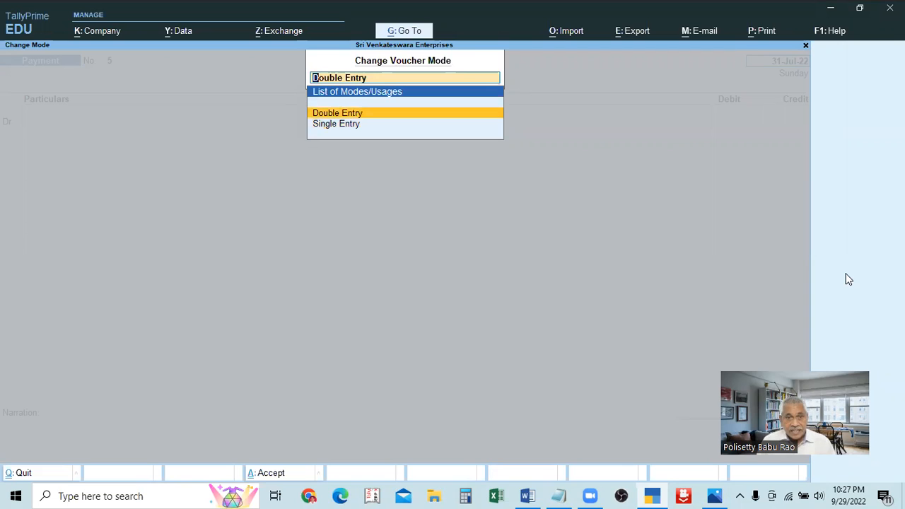
{"action": "key", "text": "Return"}
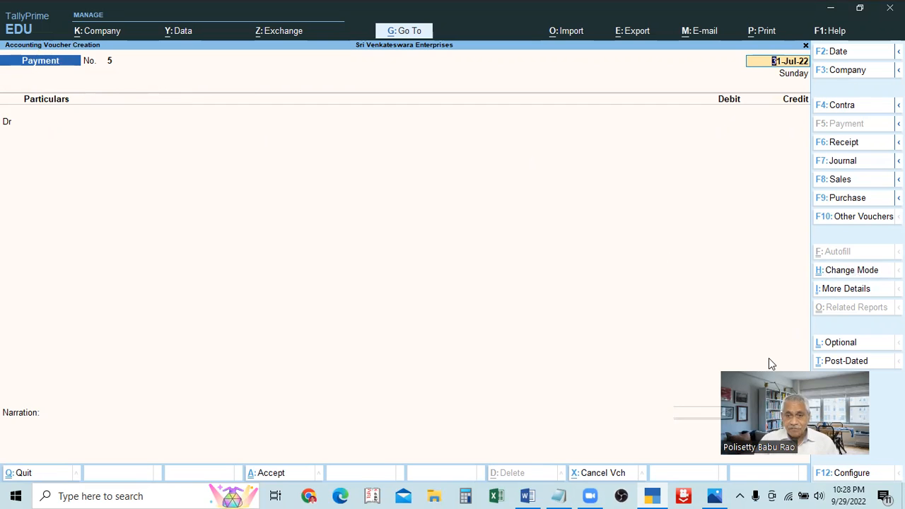
Step: Try setting Use Cr/Dr instead of To/By during voucher entry to No in the voucher configuration, and restore it to Yes
{"action": "left_click", "coordinate": [844, 478]}
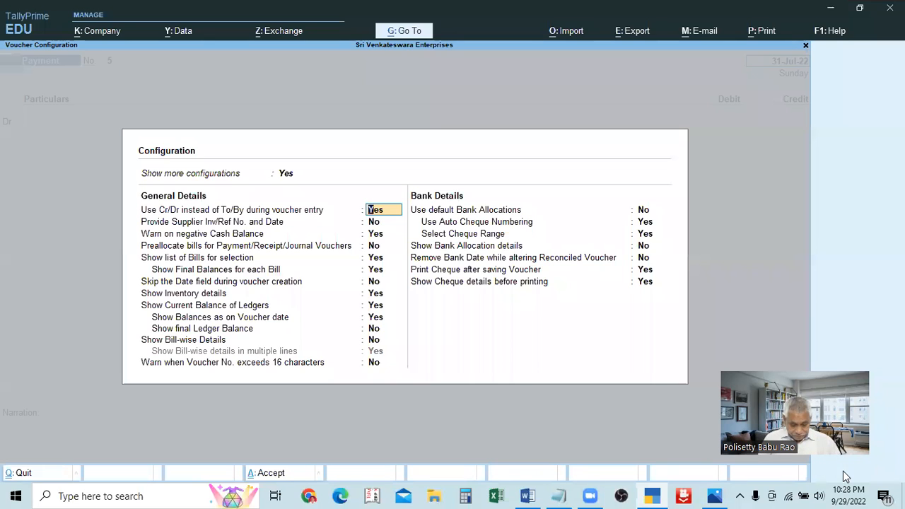
{"action": "key", "text": "n"}
{"action": "key", "text": "ctrl+a"}
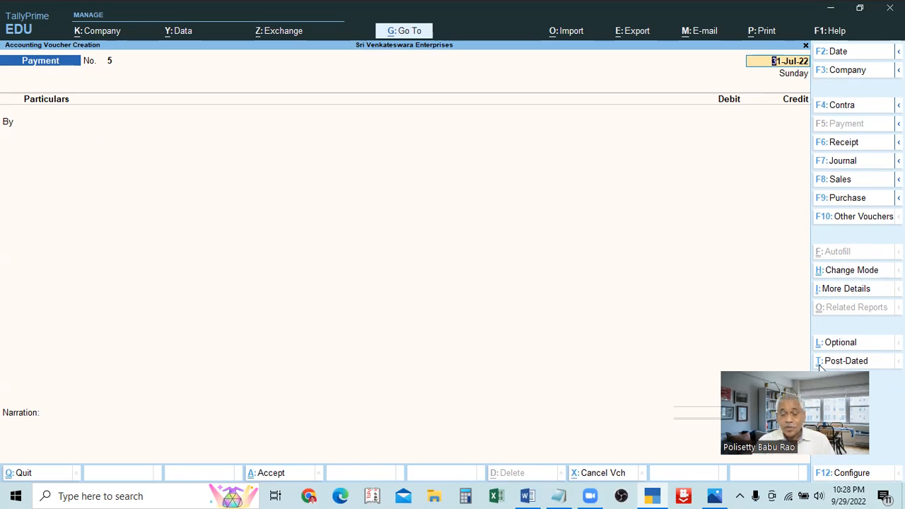
{"action": "left_click", "coordinate": [841, 473]}
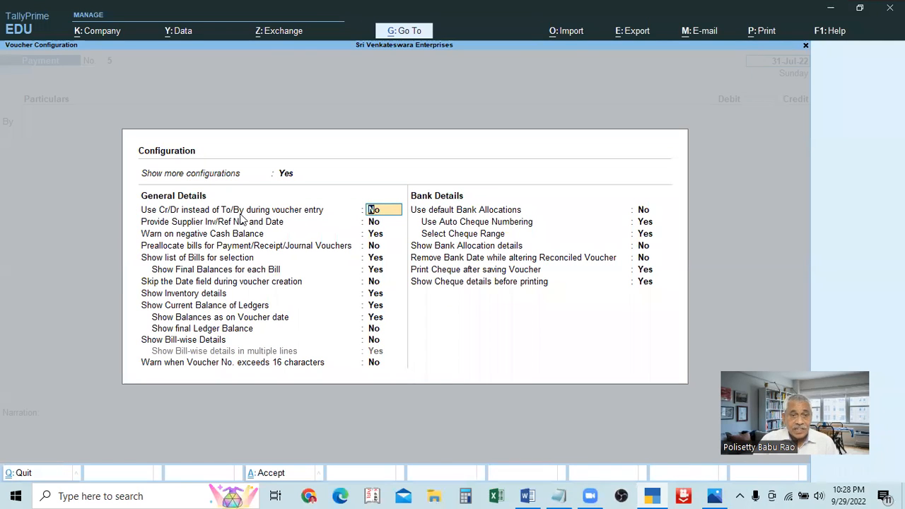
{"action": "key", "text": "y"}
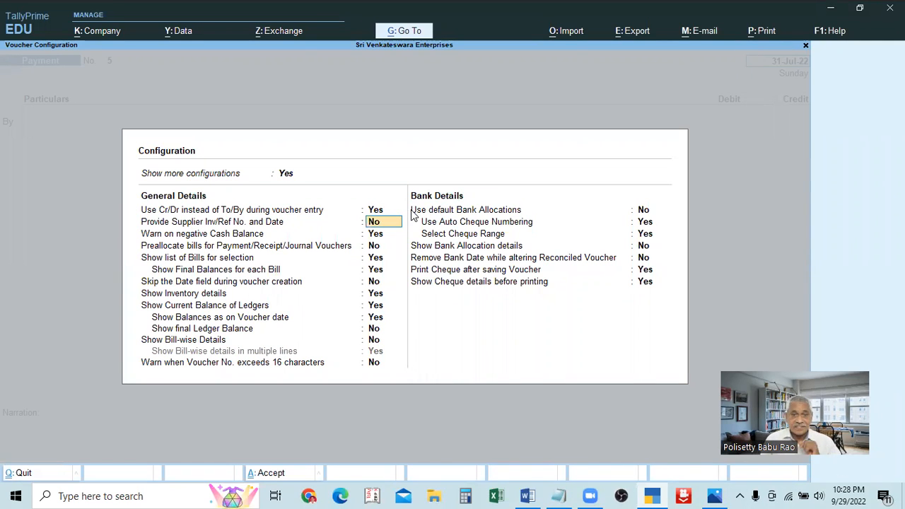
{"action": "key", "text": "ctrl+a"}
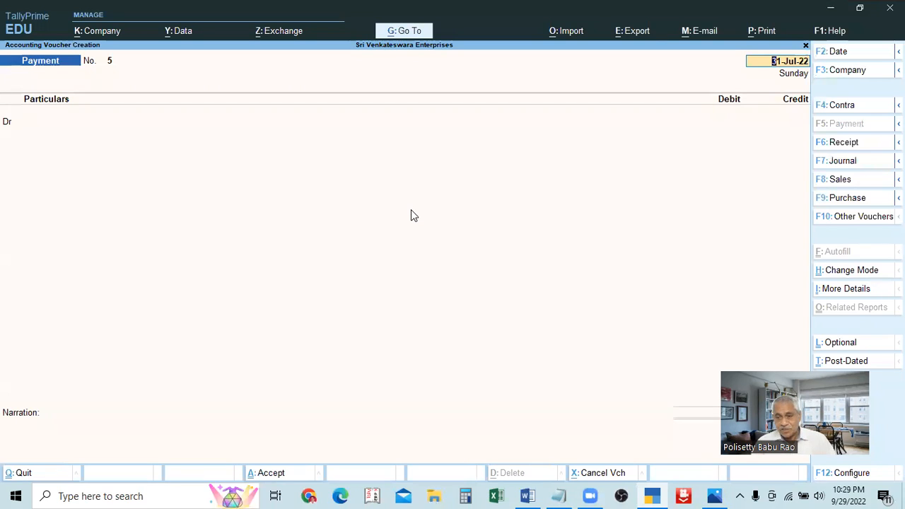
Step: Recheck the Cr/Dr instead of To/By option in the voucher configuration and return to the Payment voucher's date
{"action": "left_click", "coordinate": [862, 480]}
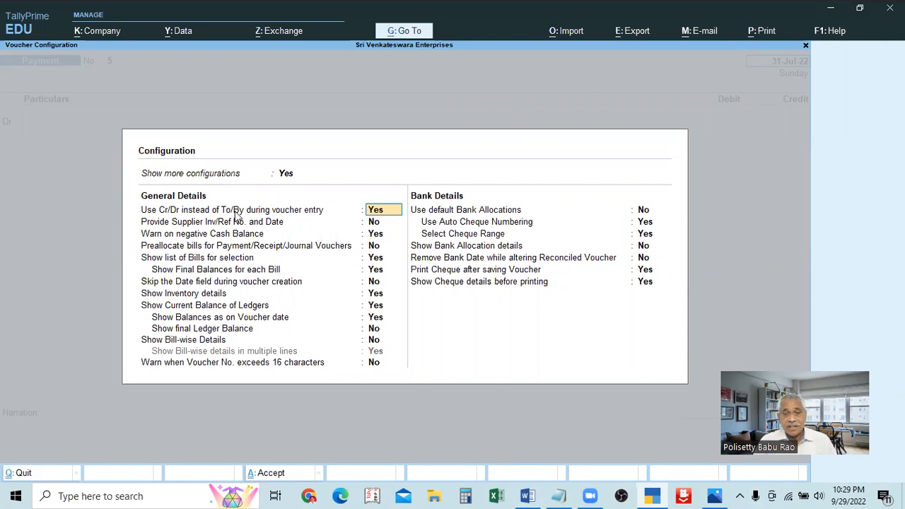
{"action": "key", "text": "Escape"}
{"action": "key", "text": "Escape"}
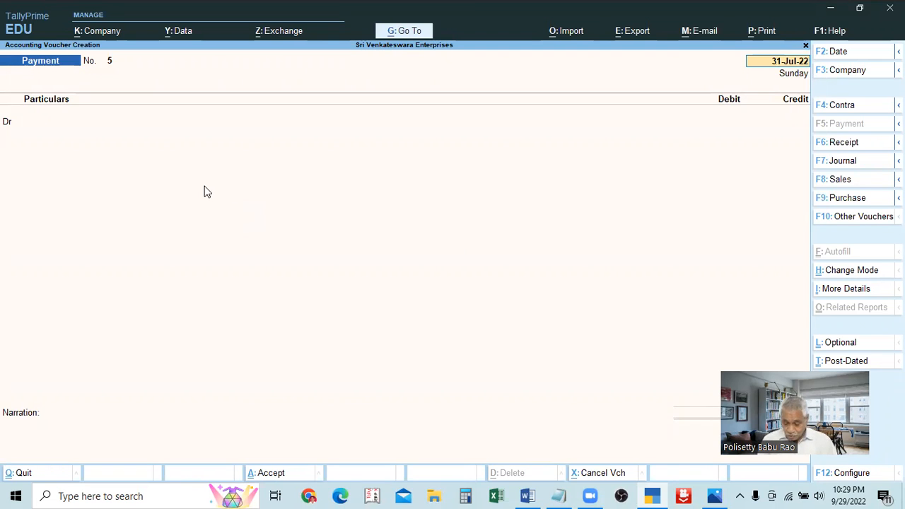
{"action": "key", "text": "BackSpace"}
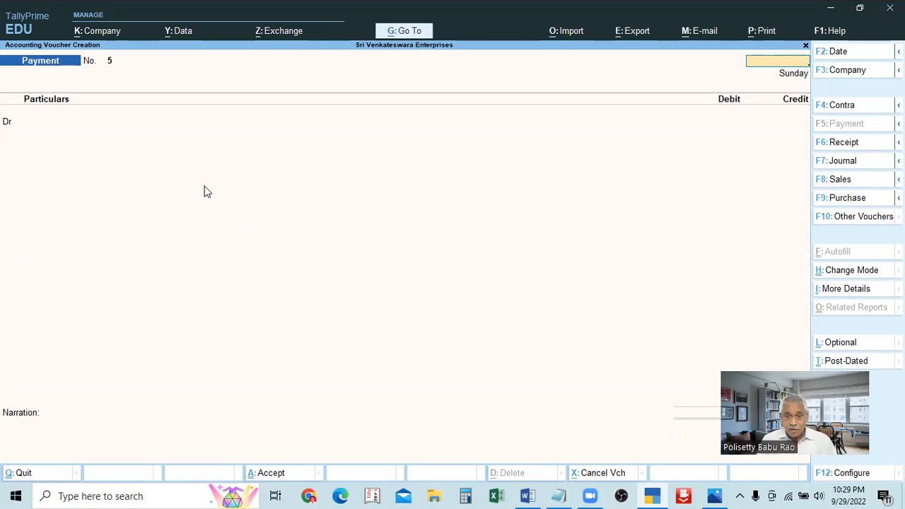
Step: Switch to the Word syllabus and review topics 20 to 23 on receipt, payment, contra and compound entries
{"action": "left_click", "coordinate": [526, 493]}
{"action": "scroll", "coordinate": [611, 307], "scroll_direction": "down", "scroll_amount": 1}
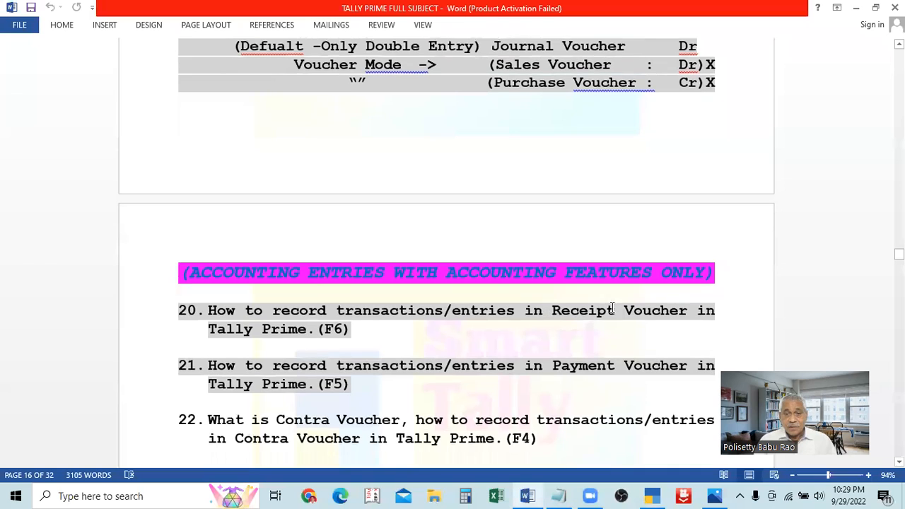
{"action": "scroll", "coordinate": [660, 299], "scroll_direction": "down", "scroll_amount": 2}
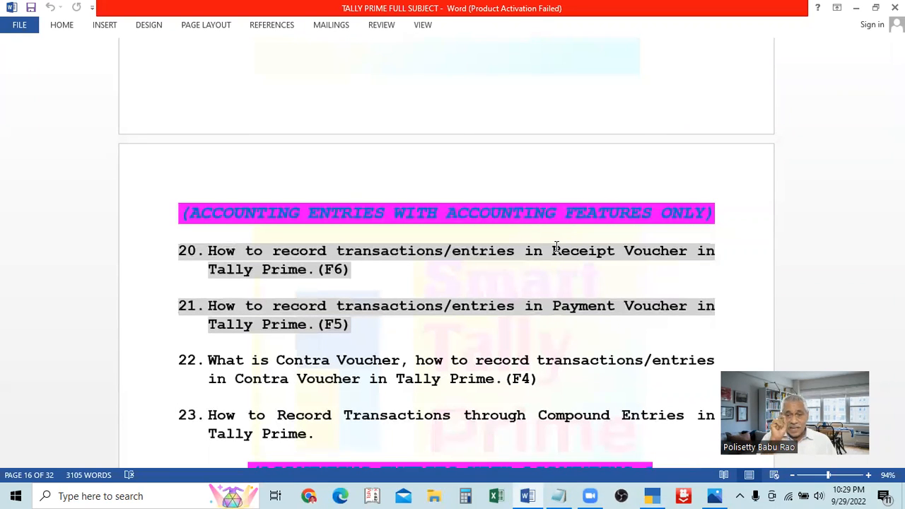
Step: Switch to TallyPrime, view the Receipt voucher entry screen, and reopen a blank Payment voucher
{"action": "left_click", "coordinate": [652, 495]}
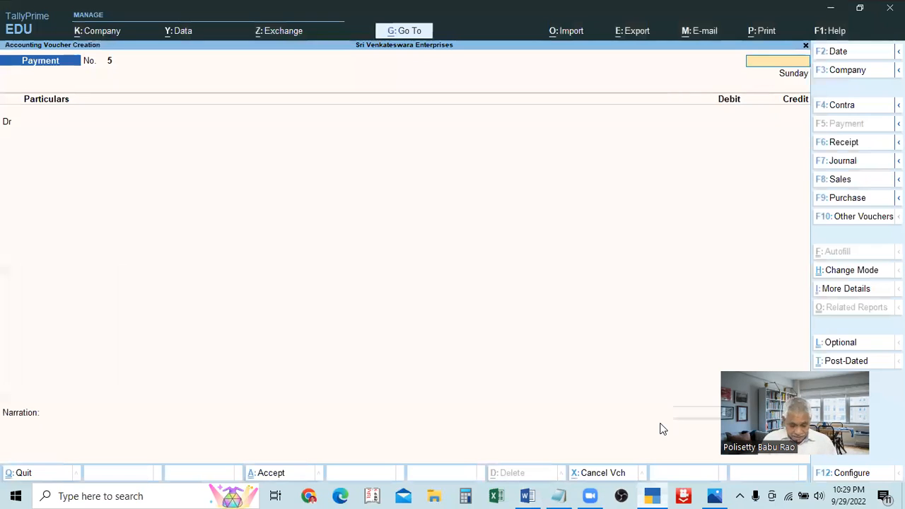
{"action": "key", "text": "F6"}
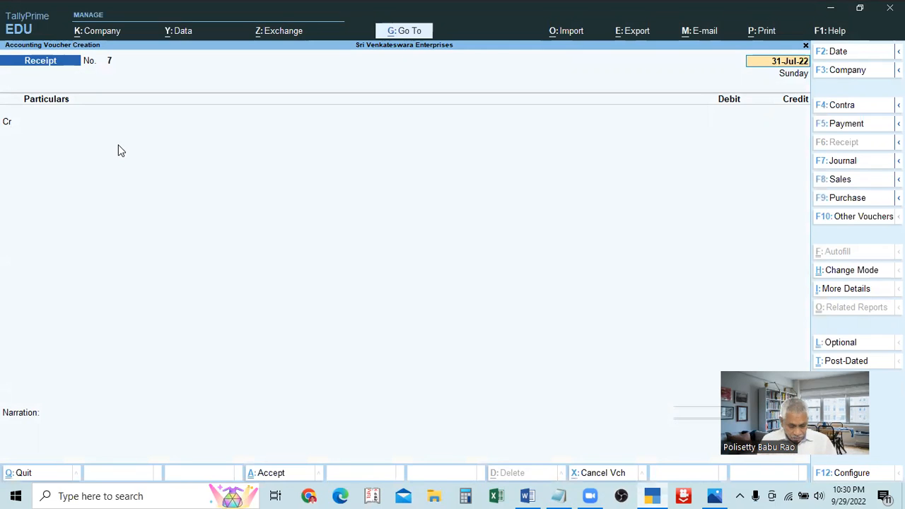
{"action": "key", "text": "F5"}
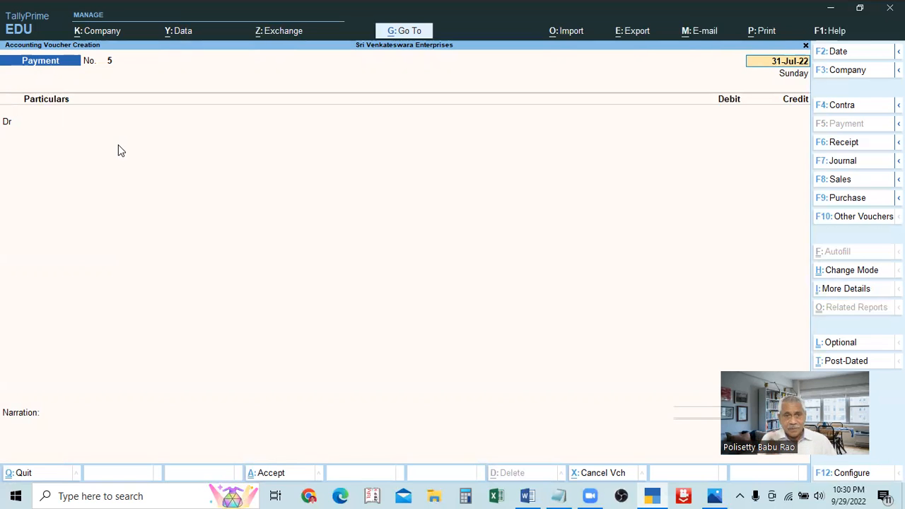
{"action": "key", "text": "BackSpace"}
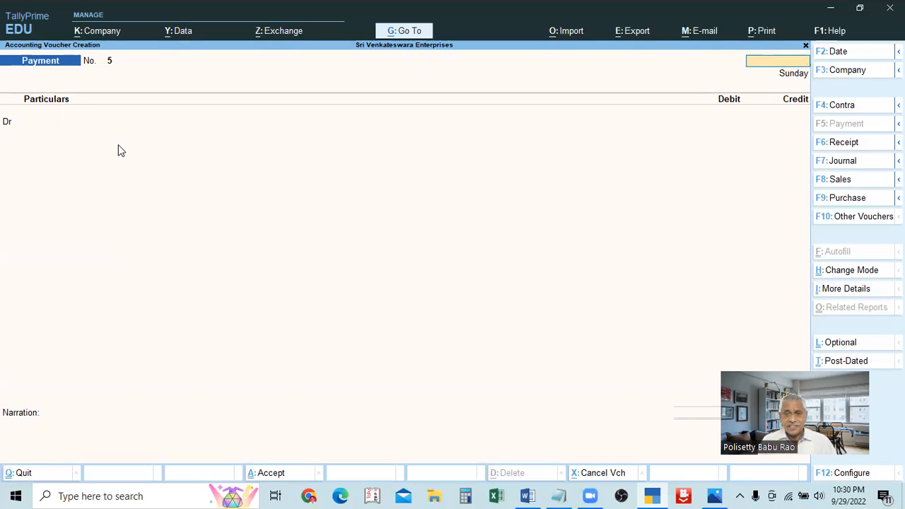
{"action": "key", "text": "Escape"}
{"action": "key", "text": "Return"}
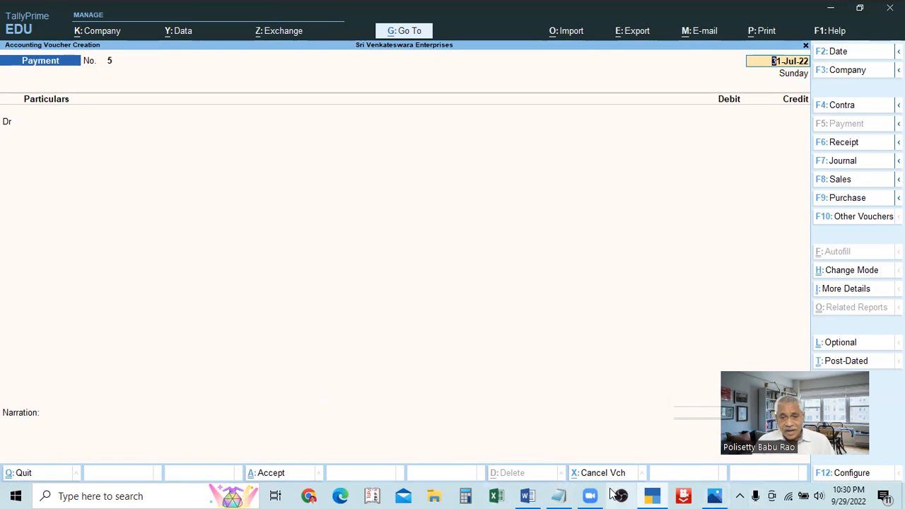
Step: Review topic 22 on the Contra voucher in the Word syllabus, highlight its (F4) shortcut, and switch back to TallyPrime
{"action": "left_click", "coordinate": [526, 495]}
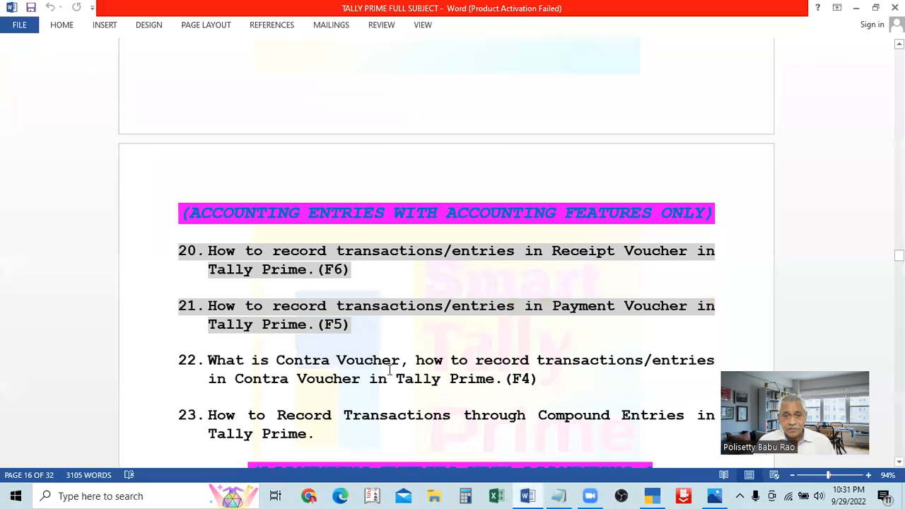
{"action": "scroll", "coordinate": [306, 346], "scroll_direction": "down", "scroll_amount": 1}
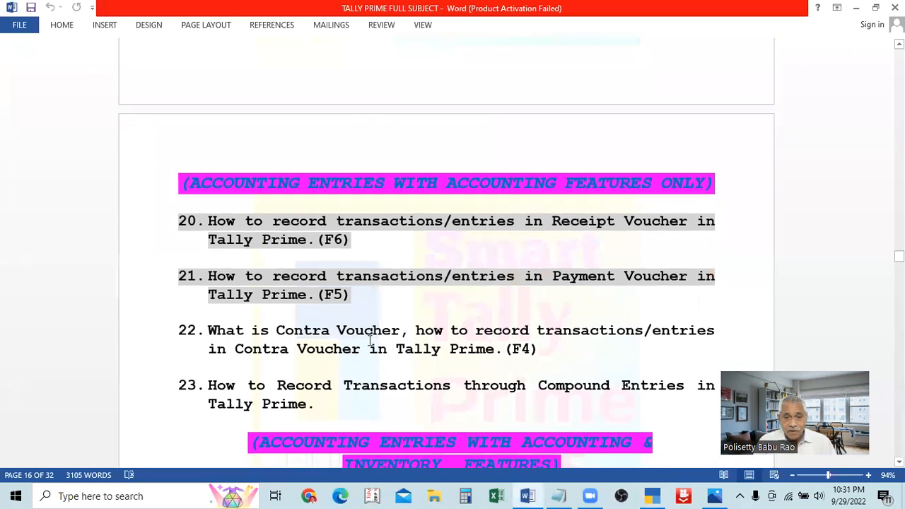
{"action": "left_click", "coordinate": [527, 494]}
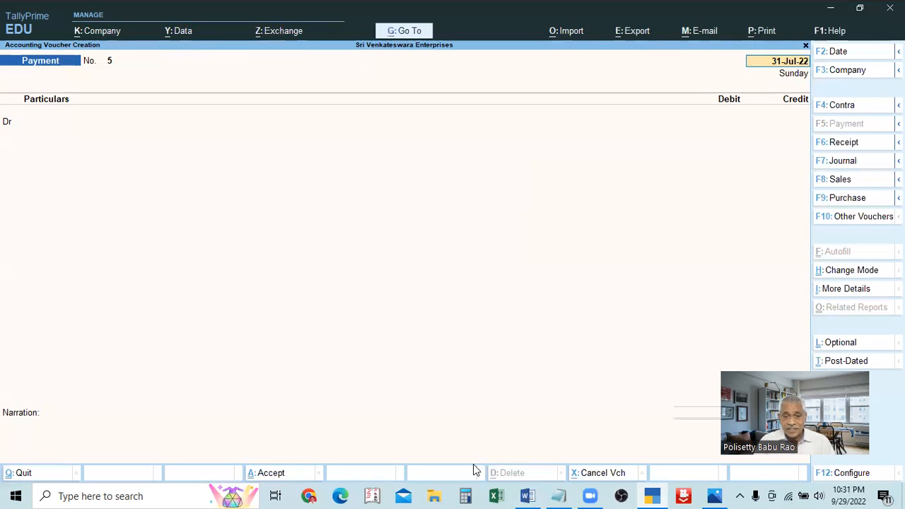
{"action": "left_click", "coordinate": [526, 495]}
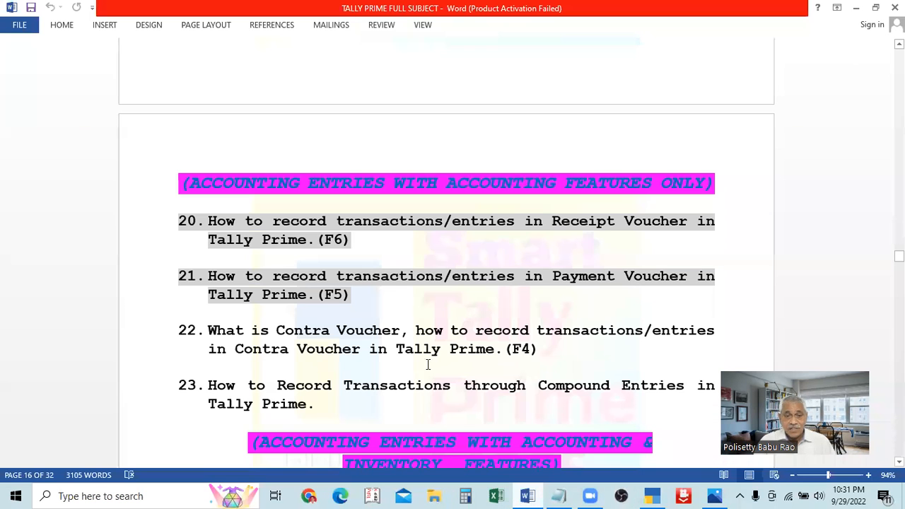
{"action": "double_click", "coordinate": [504, 355]}
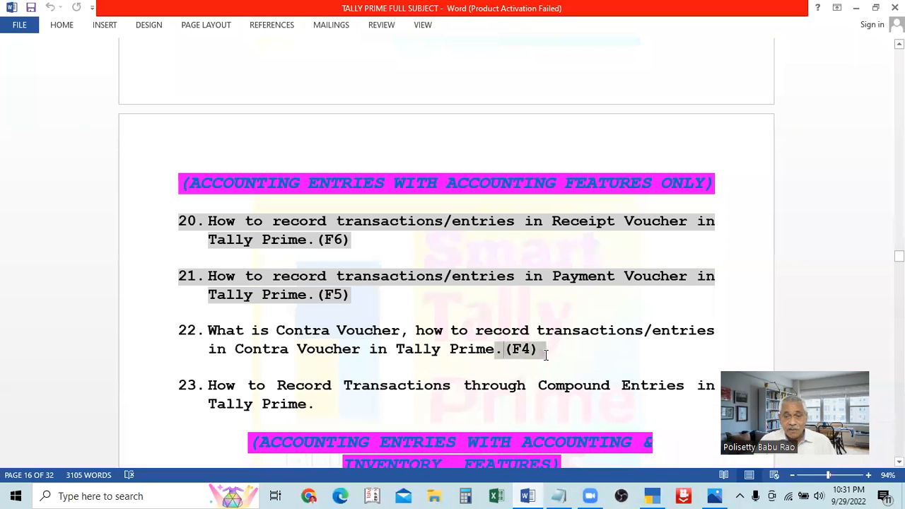
{"action": "left_click", "coordinate": [558, 495]}
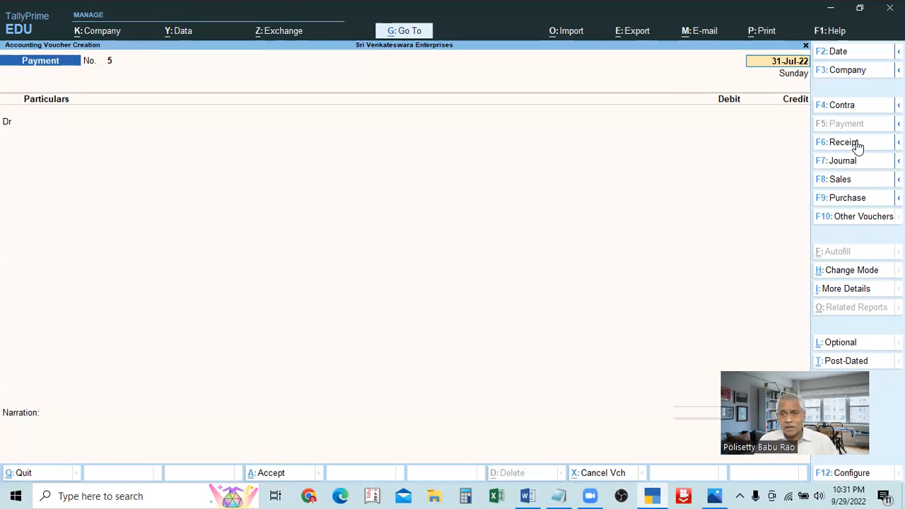
Step: Open a blank Contra voucher, switch to the Word syllabus, and review topic 16 on accounting vouchers and contra entries
{"action": "left_click", "coordinate": [839, 112]}
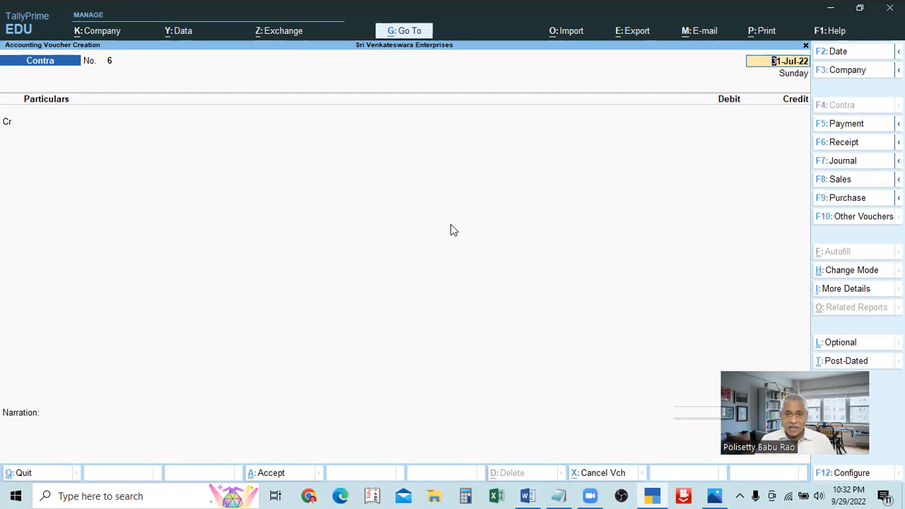
{"action": "left_click", "coordinate": [528, 495]}
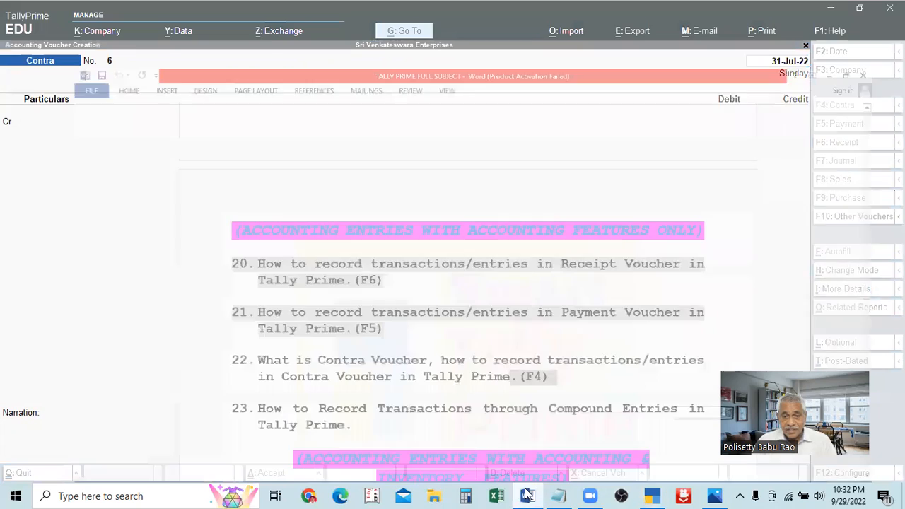
{"action": "scroll", "coordinate": [396, 332], "scroll_direction": "up", "scroll_amount": 3}
{"action": "scroll", "coordinate": [396, 332], "scroll_direction": "up", "scroll_amount": 15}
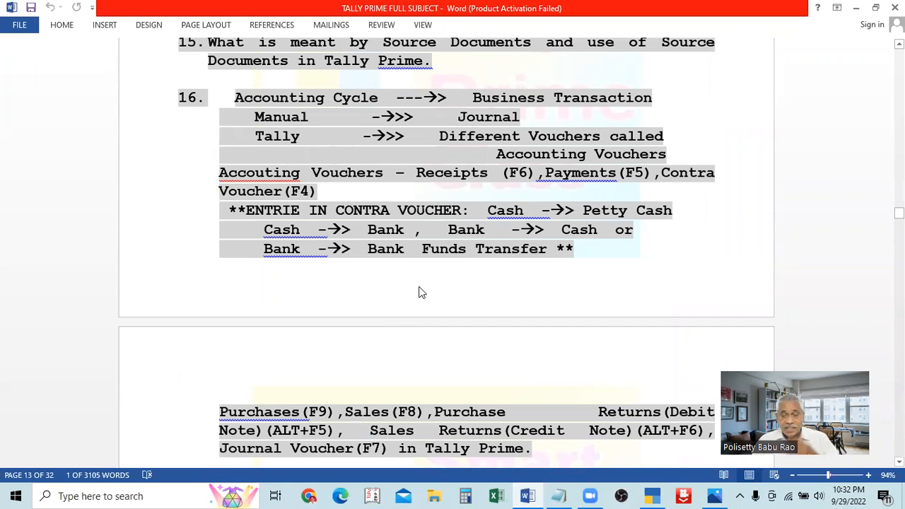
{"action": "scroll", "coordinate": [424, 268], "scroll_direction": "up", "scroll_amount": 2}
{"action": "scroll", "coordinate": [510, 203], "scroll_direction": "down", "scroll_amount": 1}
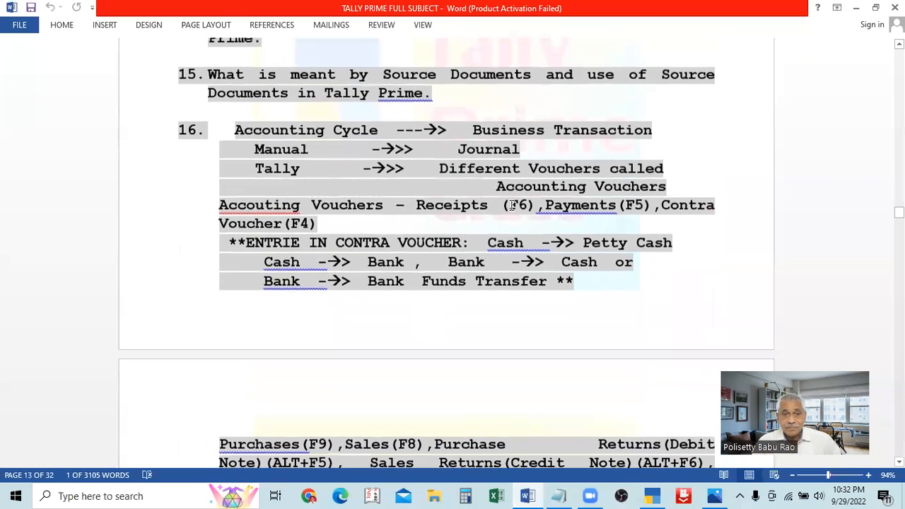
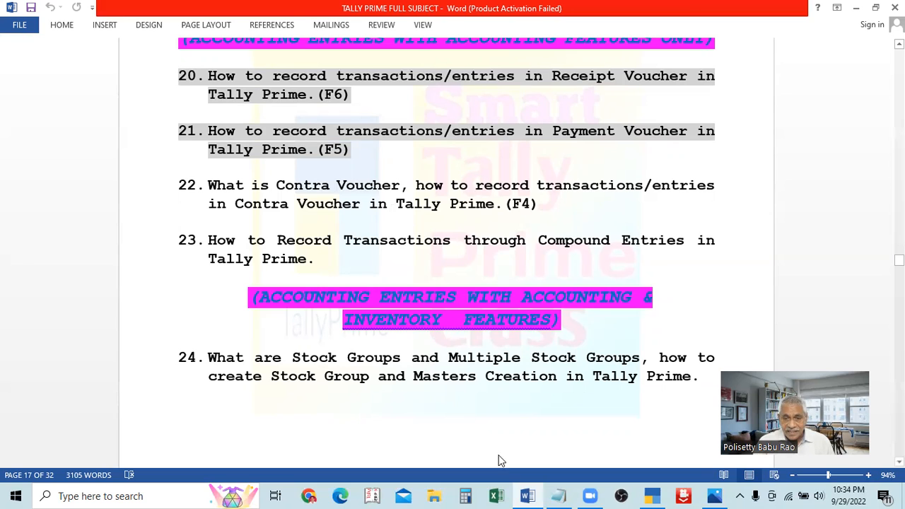
Step: Switch back to TallyPrime and date the Contra voucher 1-May-22
{"action": "left_click", "coordinate": [529, 495]}
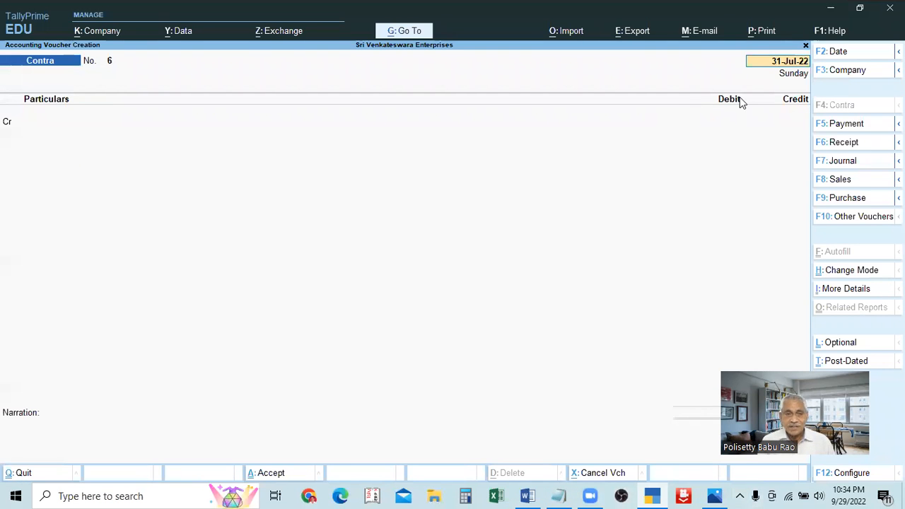
{"action": "type", "text": "1.9"}
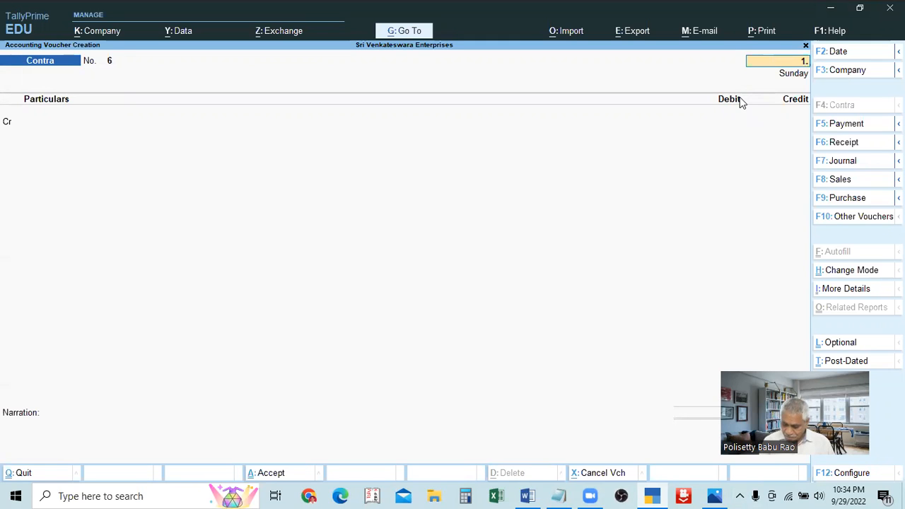
{"action": "key", "text": "Return"}
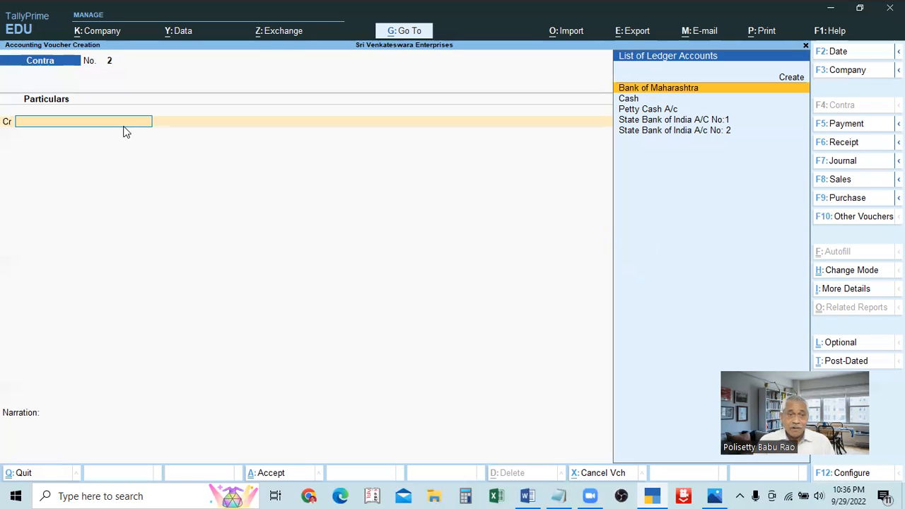
Step: Record a transfer of 2,000 from Cash to Petty Cash A/c in the Contra voucher, leaving the narration empty
{"action": "left_click", "coordinate": [629, 100]}
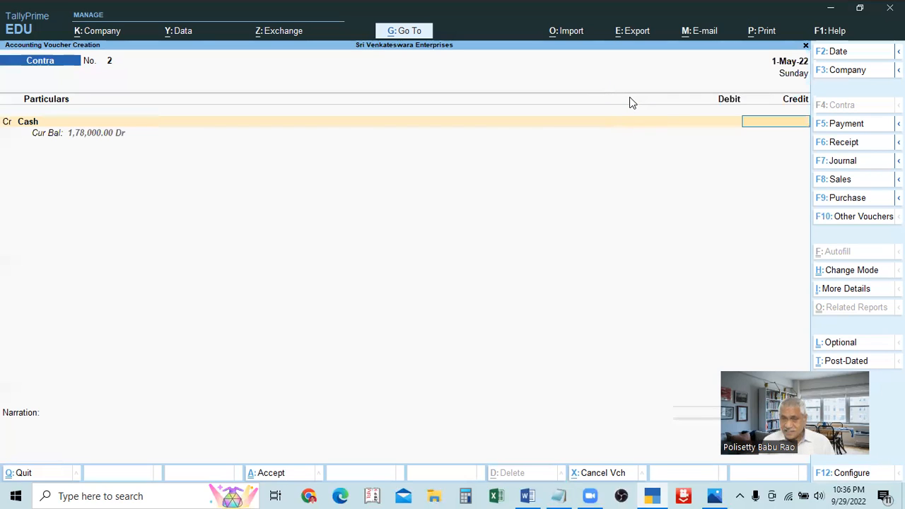
{"action": "type", "text": "2000"}
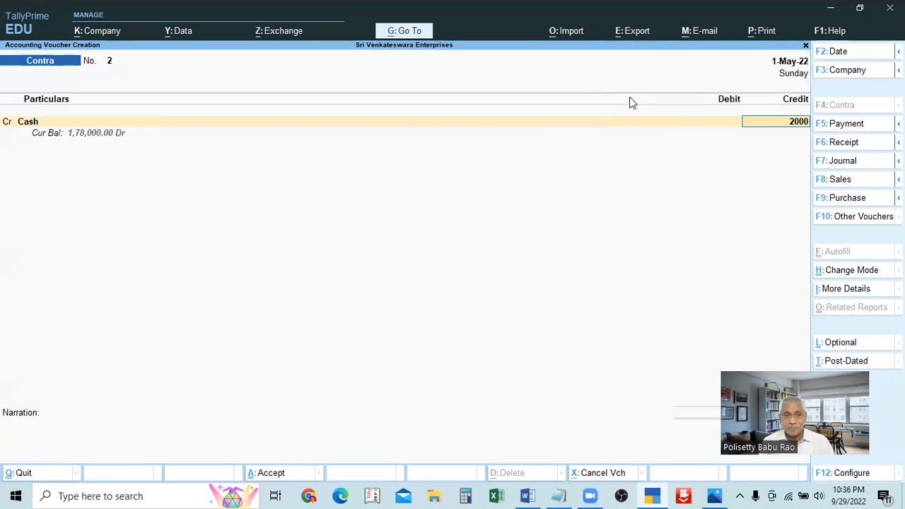
{"action": "key", "text": "Return"}
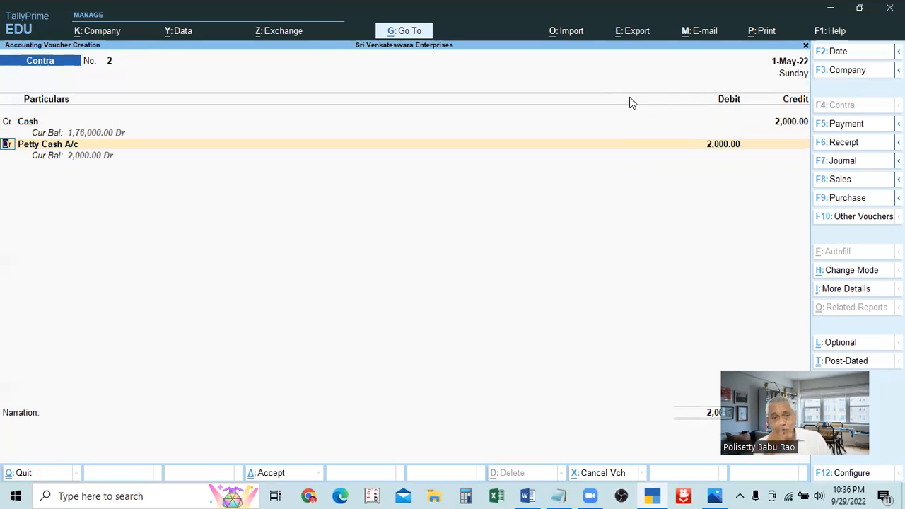
{"action": "key", "text": "Return"}
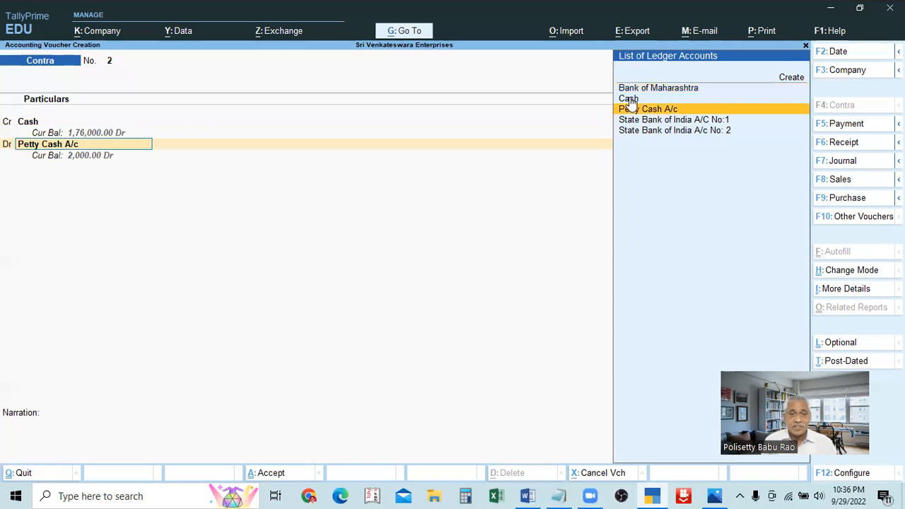
{"action": "key", "text": "Return"}
{"action": "key", "text": "Return"}
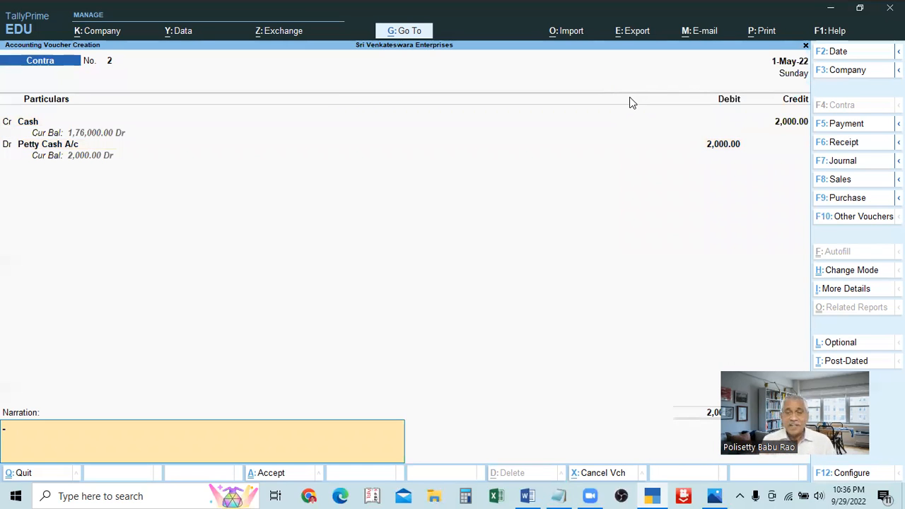
{"action": "key", "text": "Return"}
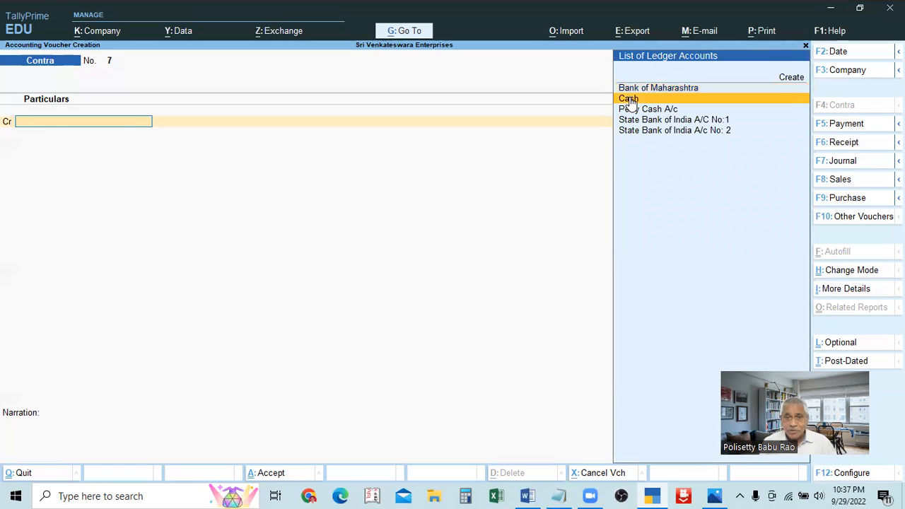
Step: Credit Cash with 10,000 in the new Contra voucher
{"action": "left_click", "coordinate": [629, 99]}
{"action": "type", "text": "5000"}
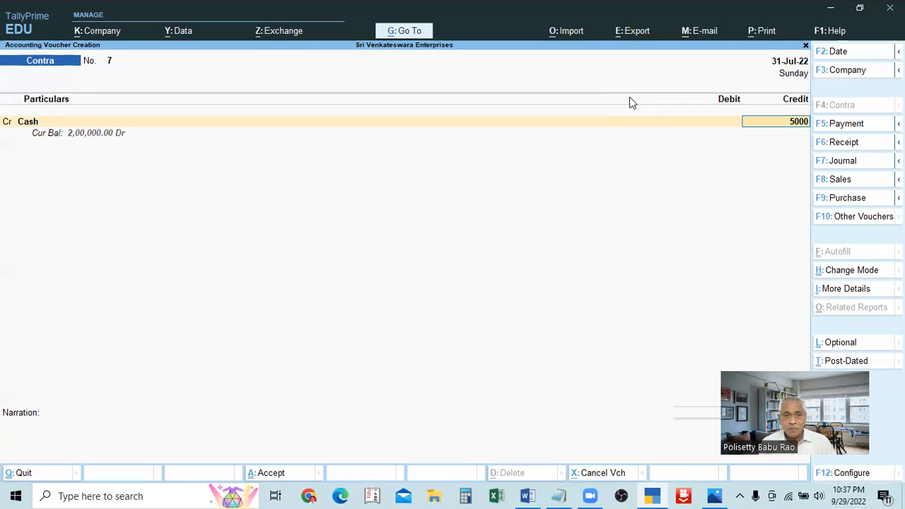
{"action": "key", "text": "BackSpace"}
{"action": "key", "text": "BackSpace"}
{"action": "key", "text": "BackSpace"}
{"action": "key", "text": "BackSpace"}
{"action": "type", "text": "1"}
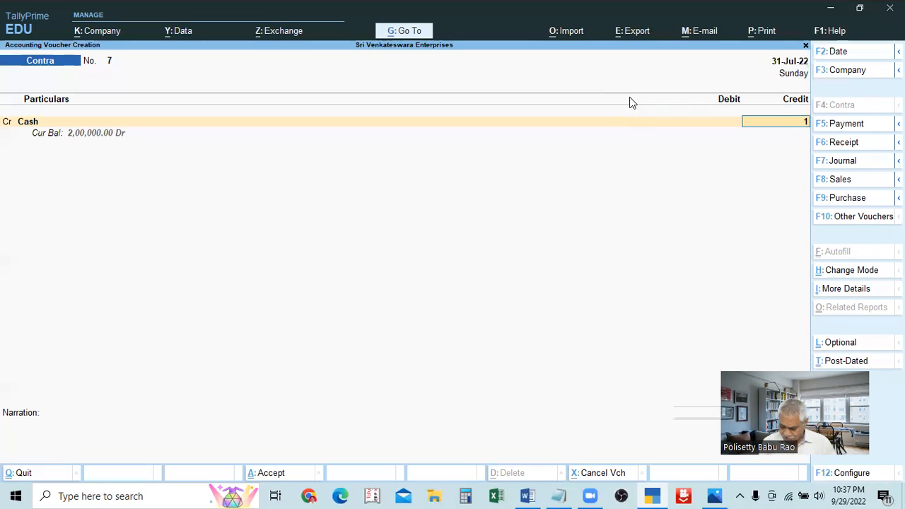
{"action": "type", "text": "0,000000"}
{"action": "key", "text": "Return"}
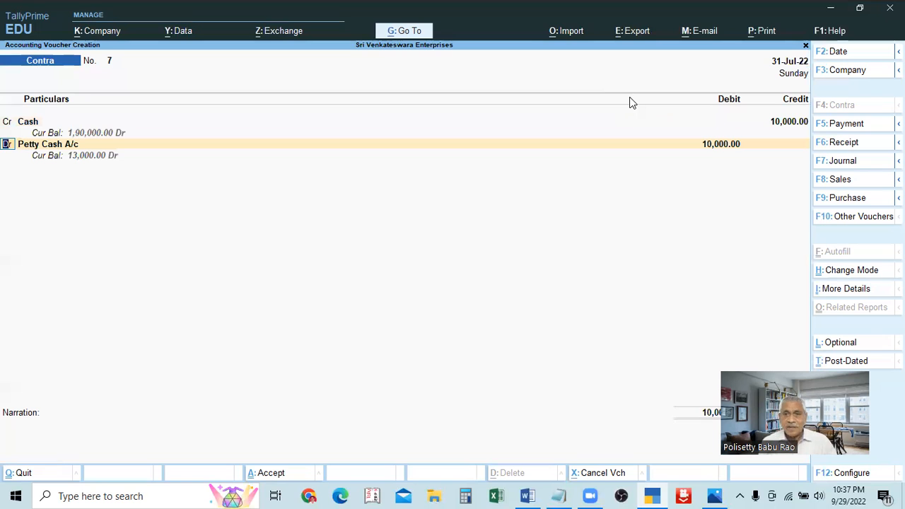
Step: Replace Petty Cash A/c with State Bank of India A/C No:1 as the debit ledger for the 10,000
{"action": "key", "text": "Return"}
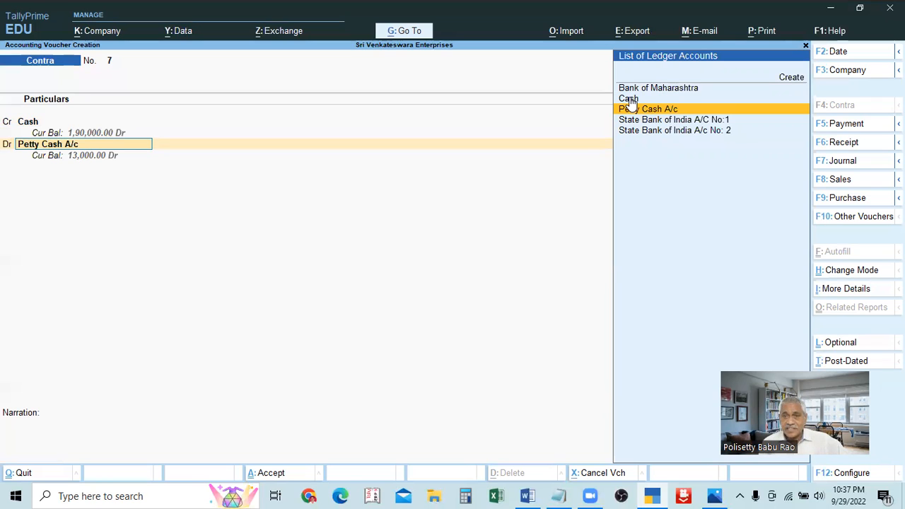
{"action": "key", "text": "Down"}
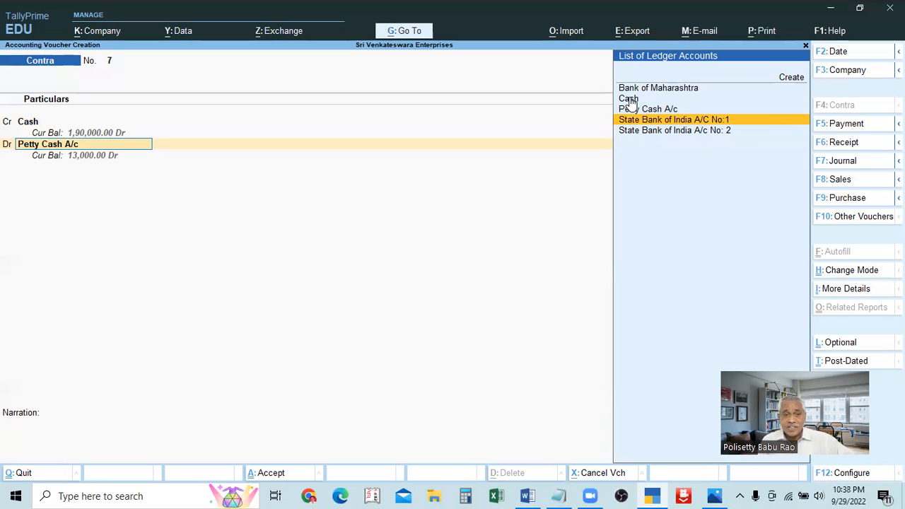
{"action": "key", "text": "Return"}
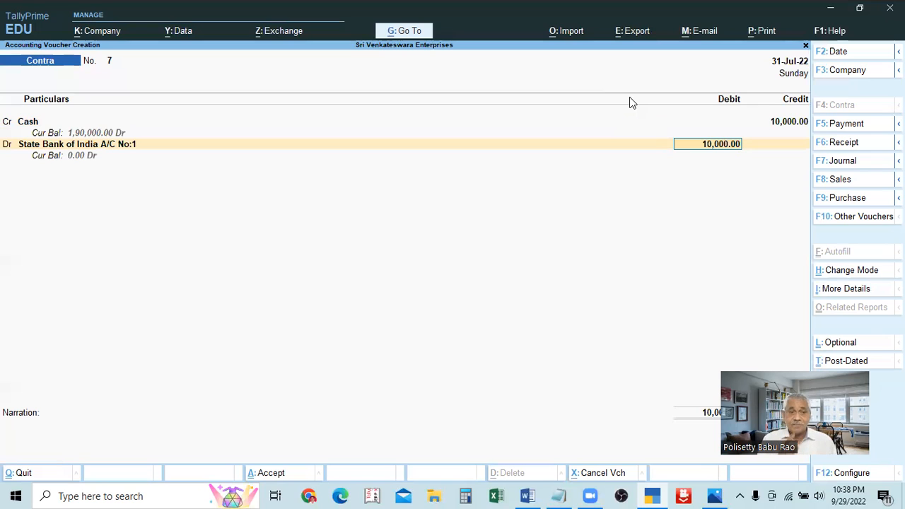
{"action": "key", "text": "Return"}
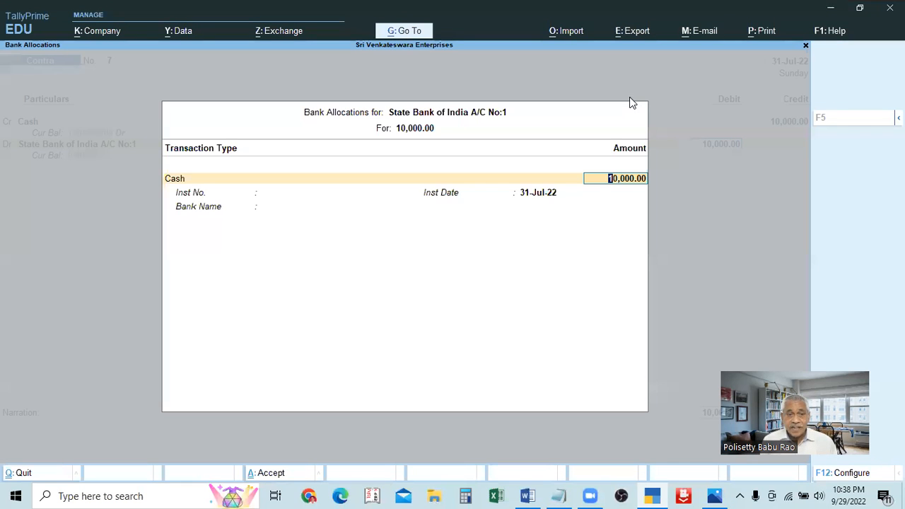
{"action": "key", "text": "BackSpace"}
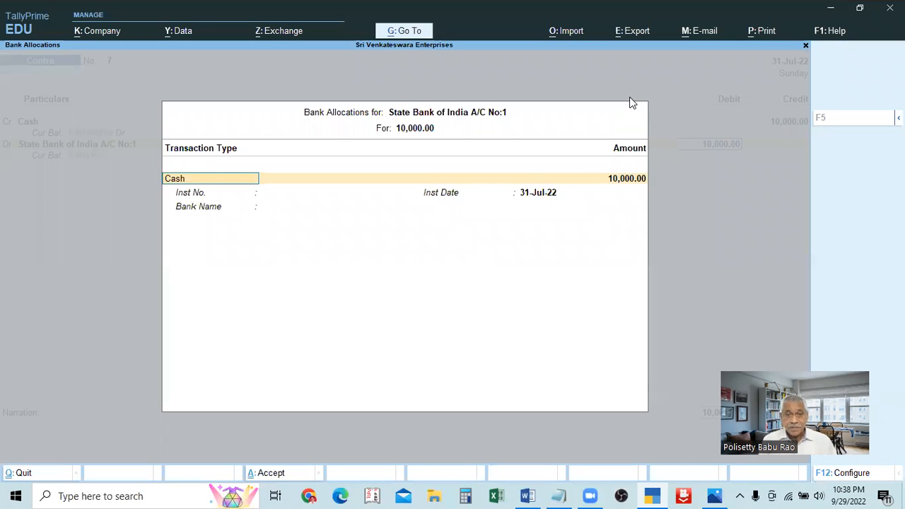
{"action": "key", "text": "space"}
{"action": "key", "text": "Escape"}
{"action": "key", "text": "y"}
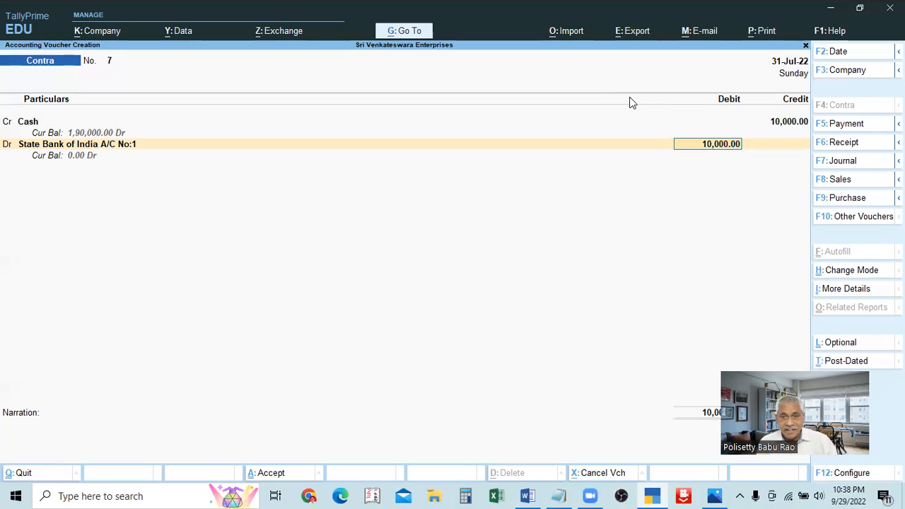
{"action": "key", "text": "Return"}
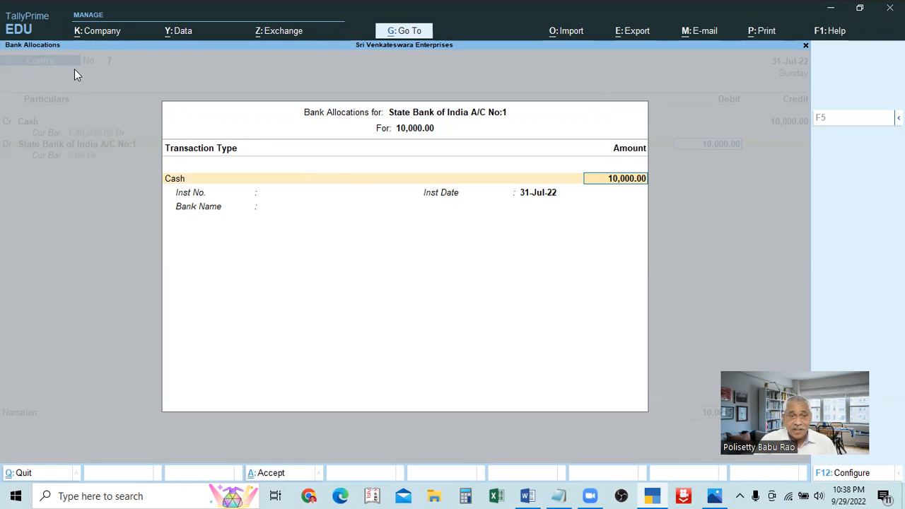
{"action": "key", "text": "BackSpace"}
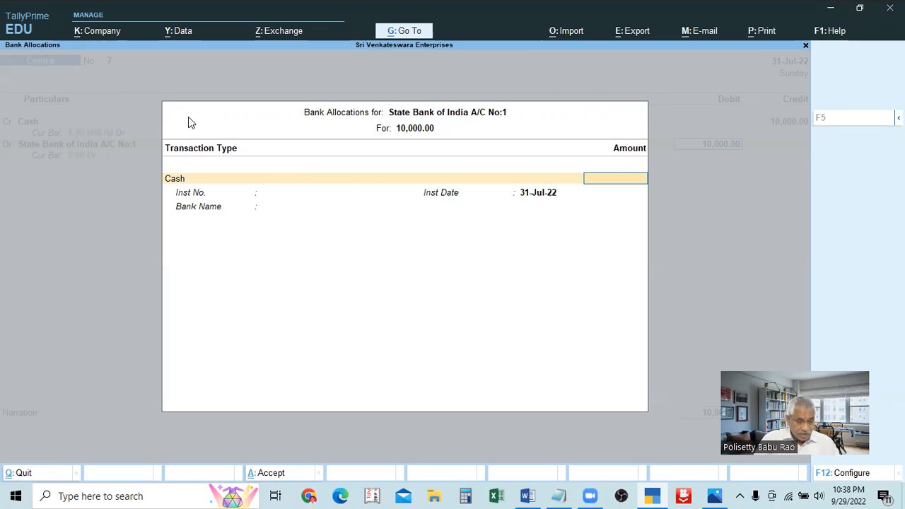
{"action": "key", "text": "Escape"}
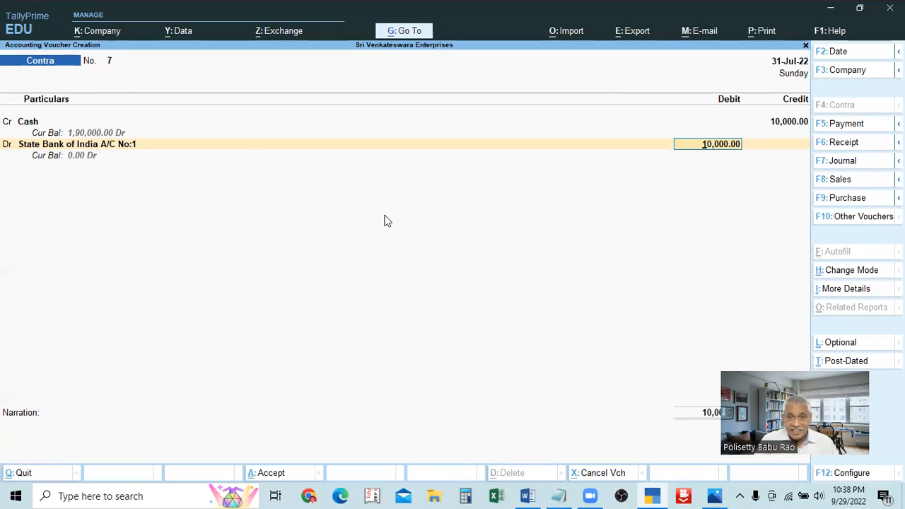
Step: Keep the bank allocation as Cash for 10,000 and open its cash denominations
{"action": "key", "text": "Return"}
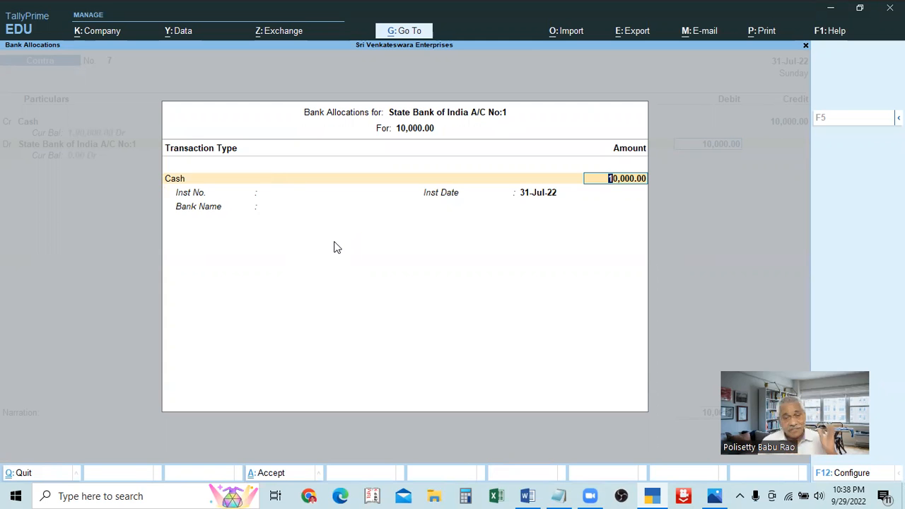
{"action": "key", "text": "Return"}
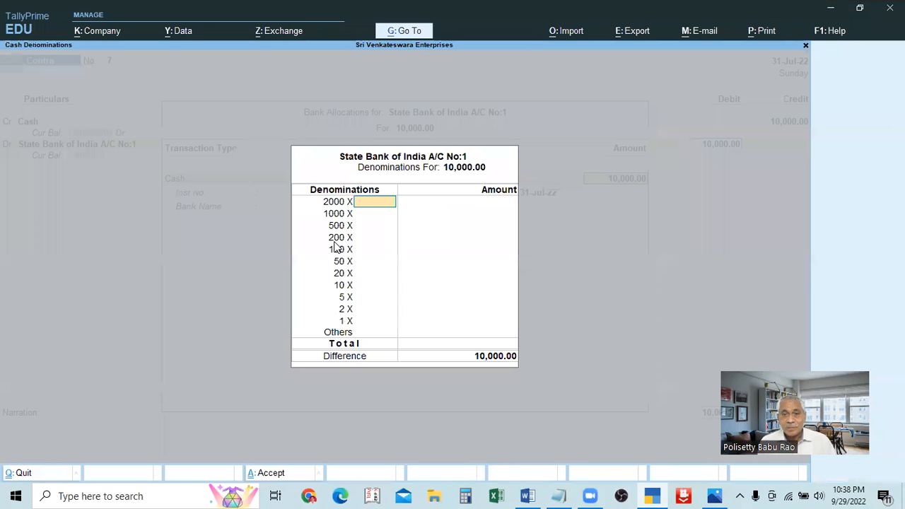
{"action": "key", "text": "Escape"}
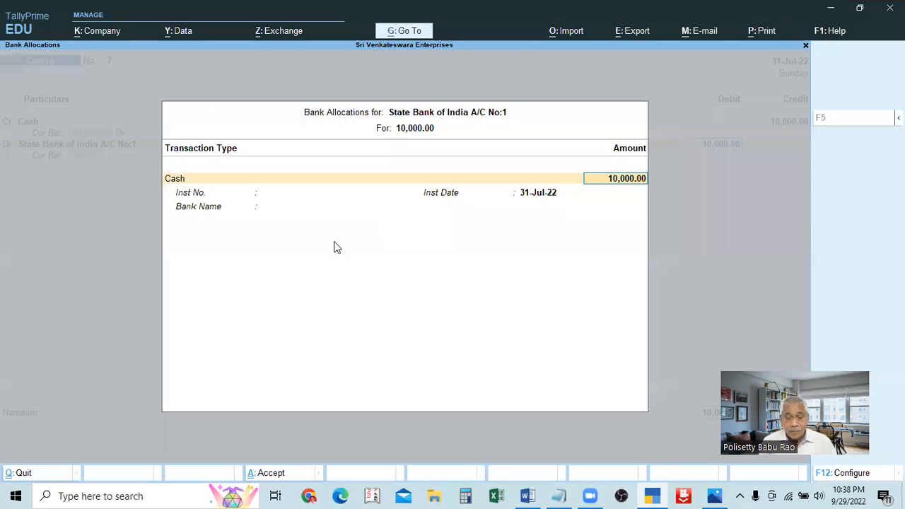
{"action": "key", "text": "Return"}
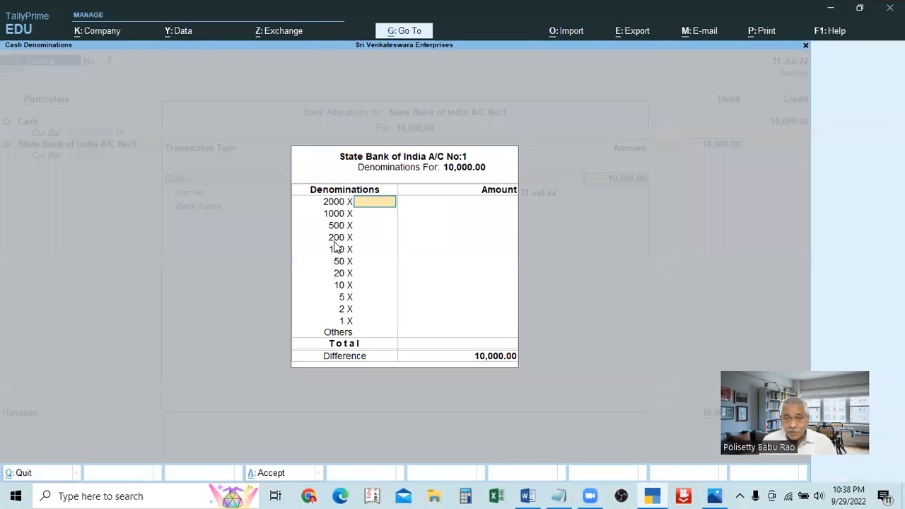
Step: Go through the cash denominations for State Bank of India A/C No:1, leave them all blank, and try to confirm
{"action": "key", "text": "Down"}
{"action": "key", "text": "Down"}
{"action": "key", "text": "Down"}
{"action": "key", "text": "Down"}
{"action": "key", "text": "Down"}
{"action": "key", "text": "Down"}
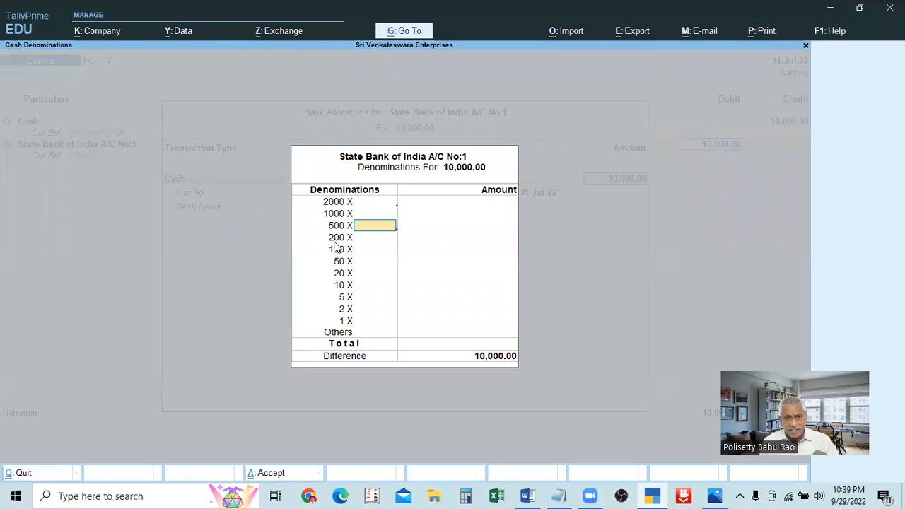
{"action": "key", "text": "Down"}
{"action": "key", "text": "Down"}
{"action": "key", "text": "Down"}
{"action": "key", "text": "Down"}
{"action": "key", "text": "Down"}
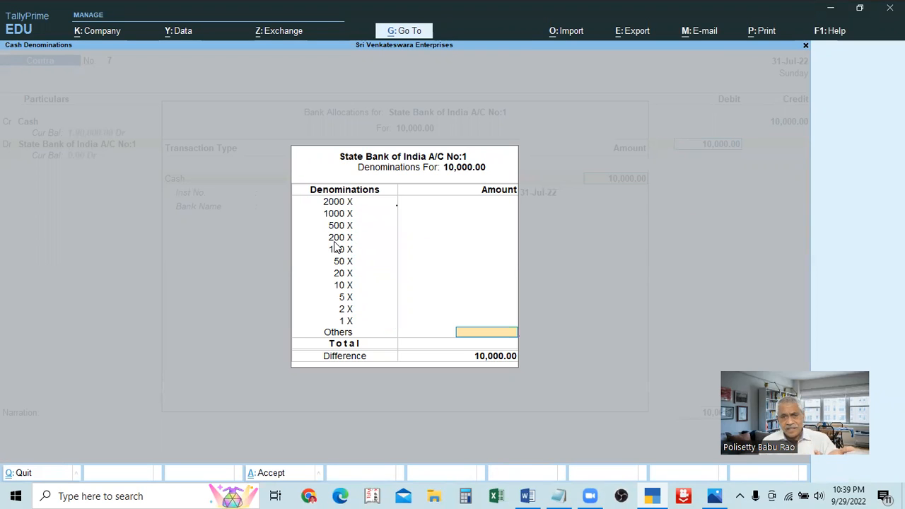
{"action": "key", "text": "Return"}
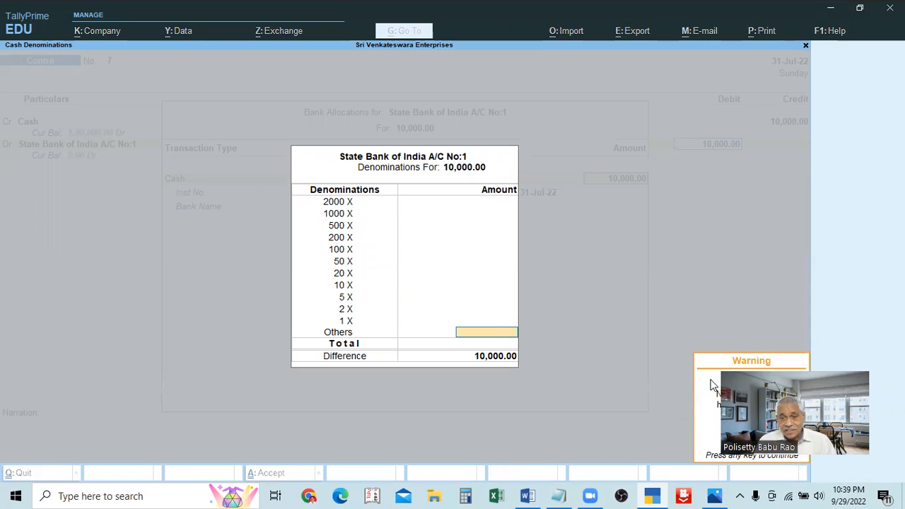
{"action": "left_click_drag", "start_coordinate": [777, 400], "coordinate": [756, 209]}
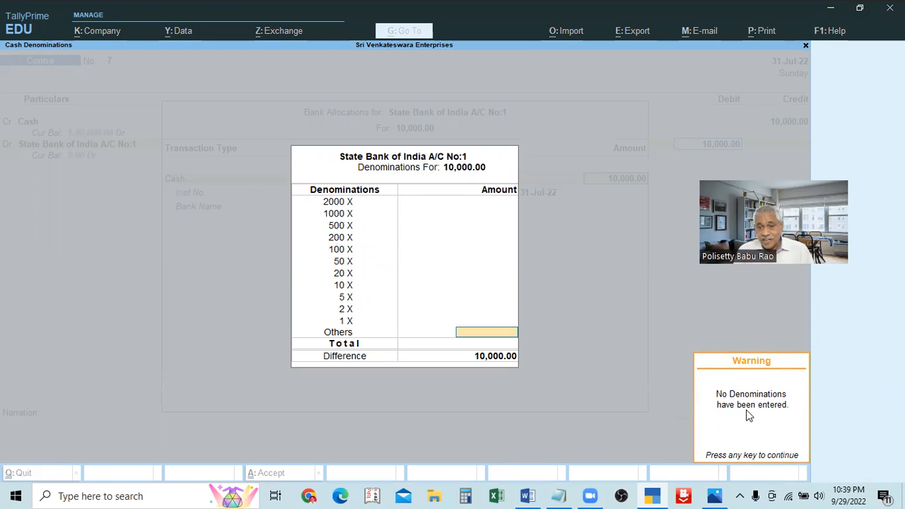
{"action": "left_click_drag", "start_coordinate": [776, 248], "coordinate": [786, 448]}
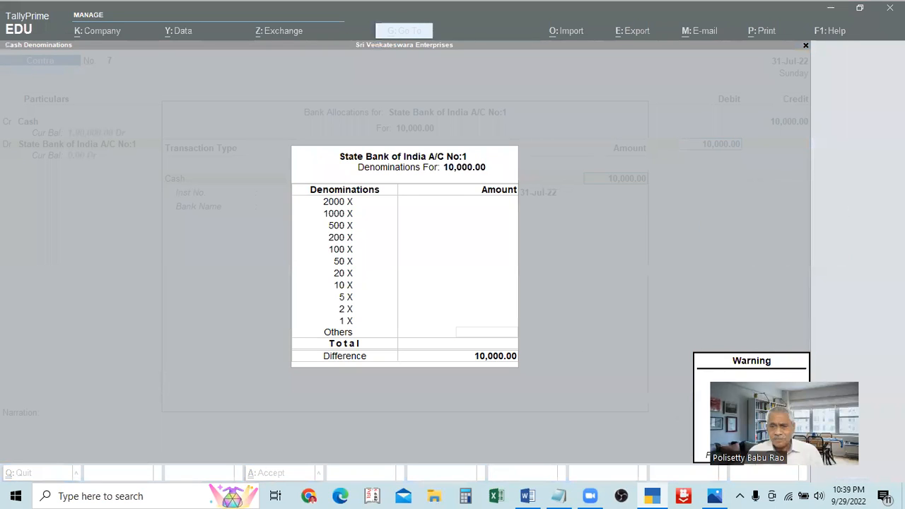
Step: Leave the cash denominations and the bank name blank and finish the bank allocation for State Bank of India A/C No:1
{"action": "left_click", "coordinate": [472, 324]}
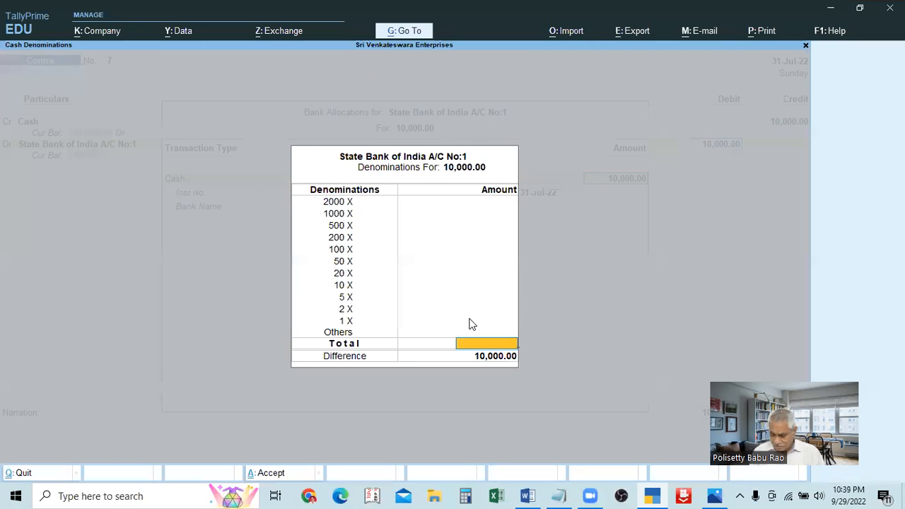
{"action": "key", "text": "Return"}
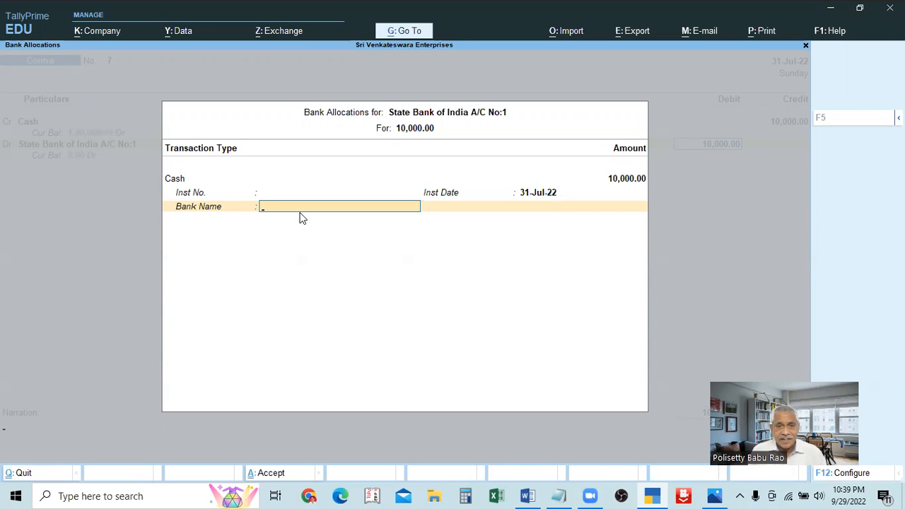
{"action": "key", "text": "Return"}
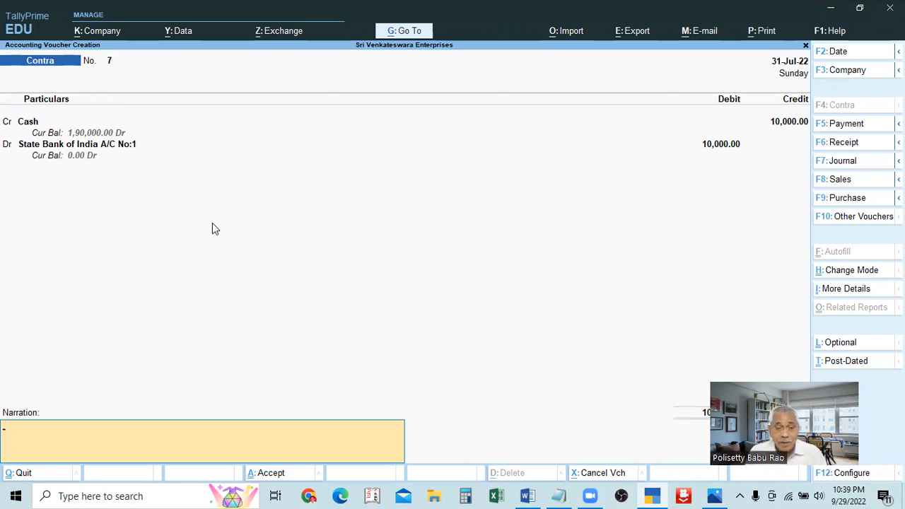
Step: Enter the narration "BEING cash deposited in Bank" and save the Contra voucher
{"action": "type", "text": "BEING"}
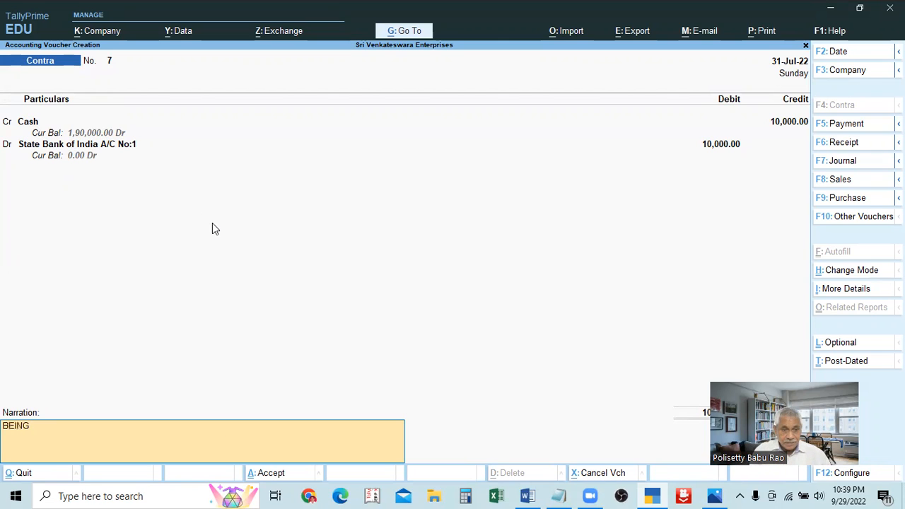
{"action": "type", "text": " cash deps"}
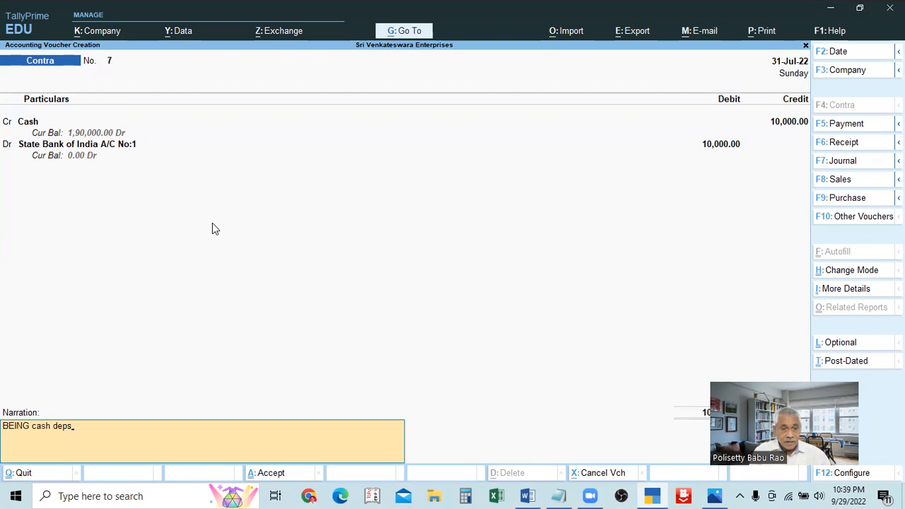
{"action": "key", "text": "BackSpace"}
{"action": "type", "text": "osited in Bank"}
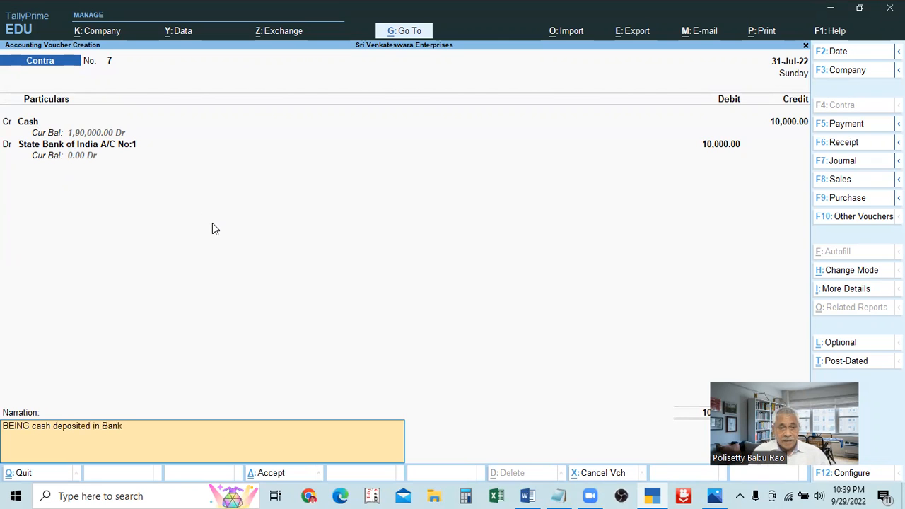
{"action": "key", "text": "Return"}
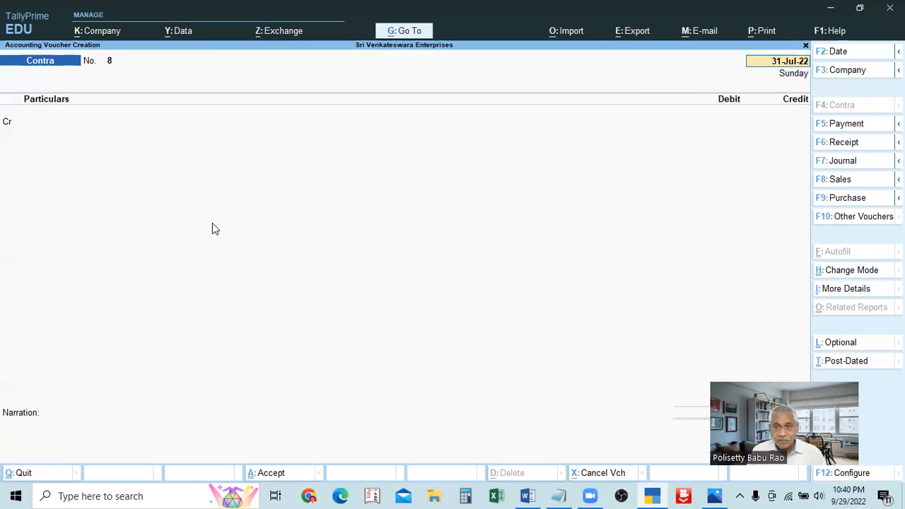
Step: Keep the date 31-Jul-22 in the new Contra voucher and credit Bank of Maharashtra with 10,000
{"action": "key", "text": "Return"}
{"action": "key", "text": "Down"}
{"action": "key", "text": "Down"}
{"action": "key", "text": "Down"}
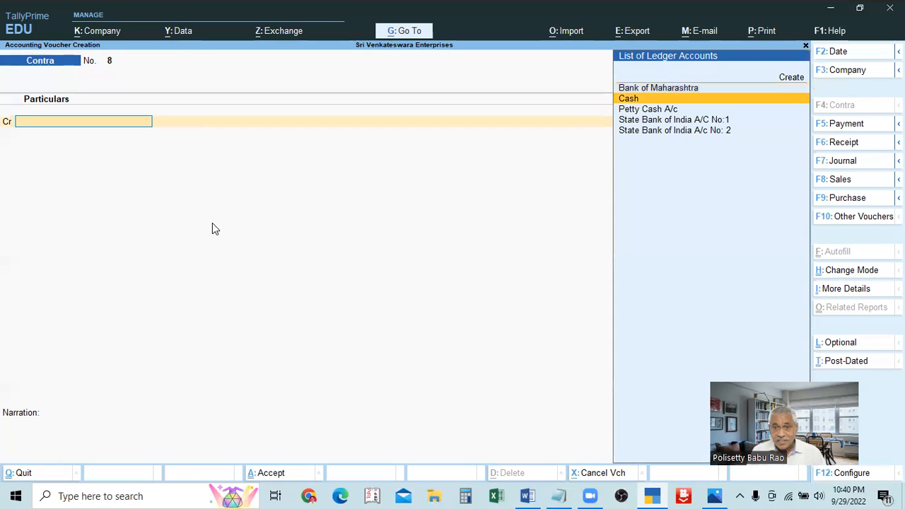
{"action": "key", "text": "Up"}
{"action": "key", "text": "Up"}
{"action": "key", "text": "Up"}
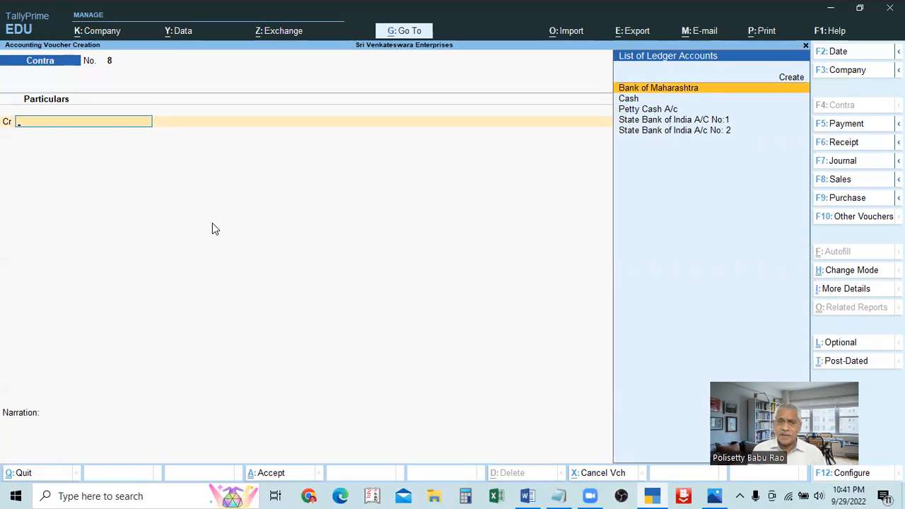
{"action": "key", "text": "Return"}
{"action": "type", "text": "10000"}
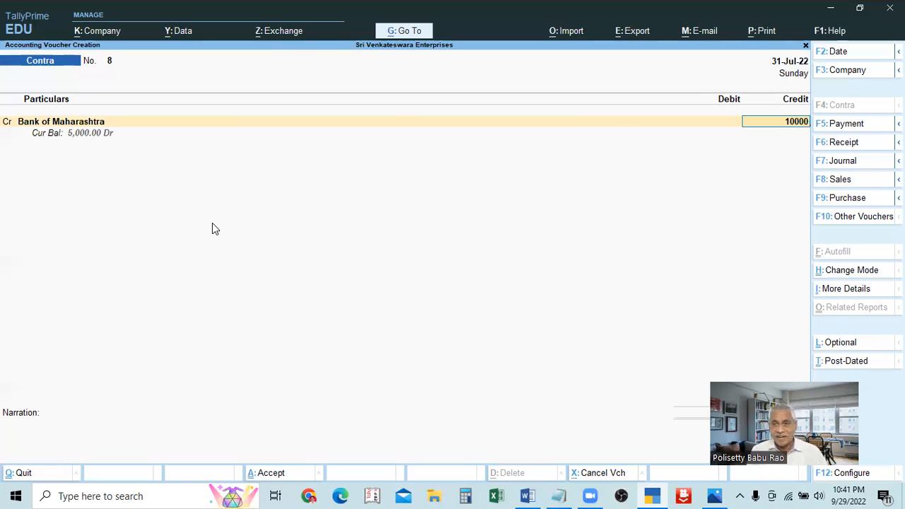
{"action": "key", "text": "Return"}
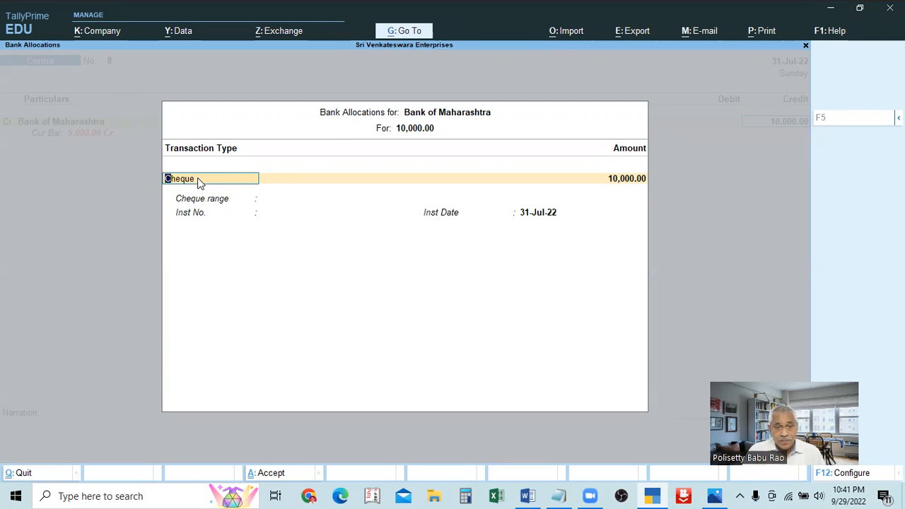
Step: Show the full list of transaction types and allocate the 10,000 as Cheque, leaving the instrument number blank
{"action": "key", "text": "BackSpace"}
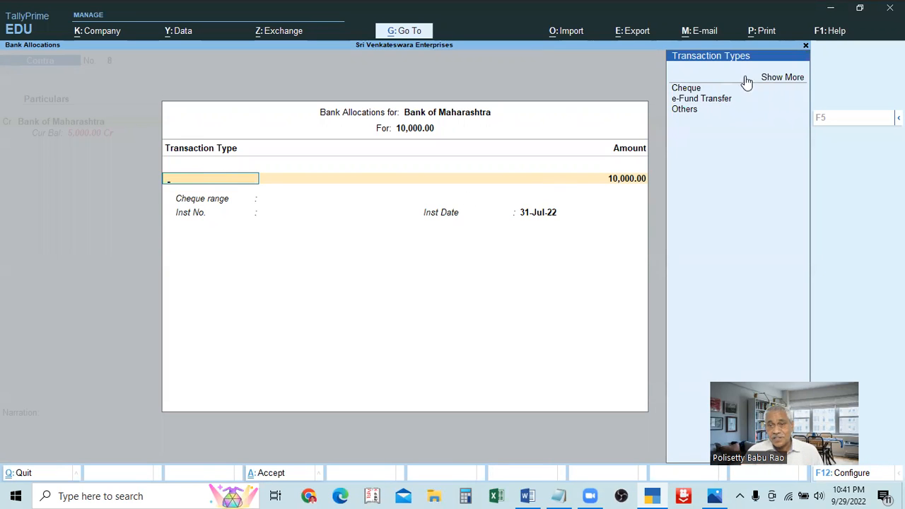
{"action": "left_click", "coordinate": [766, 78]}
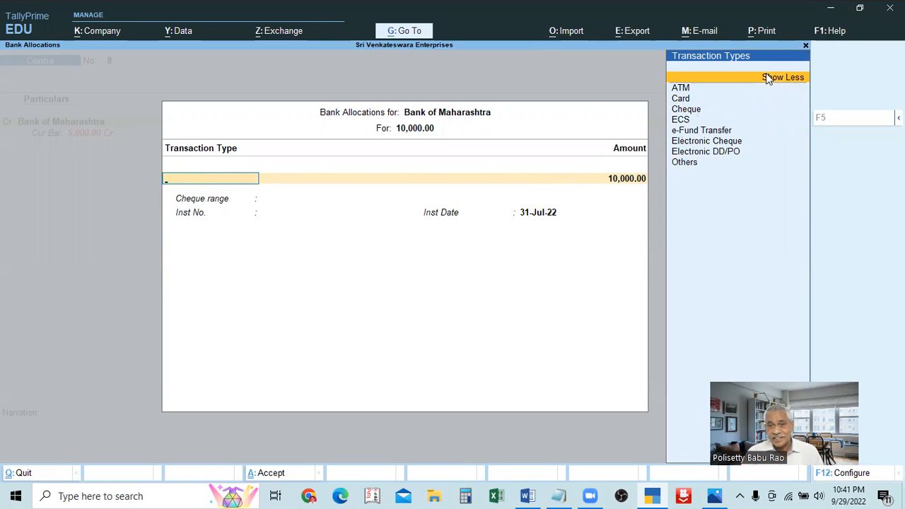
{"action": "left_click", "coordinate": [693, 111]}
{"action": "key", "text": "Return"}
{"action": "key", "text": "Return"}
{"action": "key", "text": "Return"}
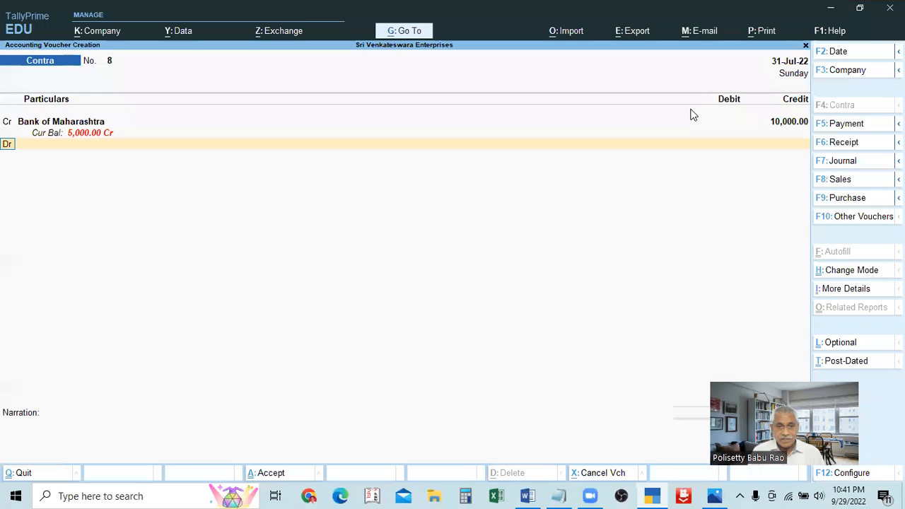
Step: Reopen the Bank of Maharashtra allocation and enter instrument number 125457 for the cheque, keeping the date 31-Jul-22
{"action": "key", "text": "BackSpace"}
{"action": "key", "text": "Return"}
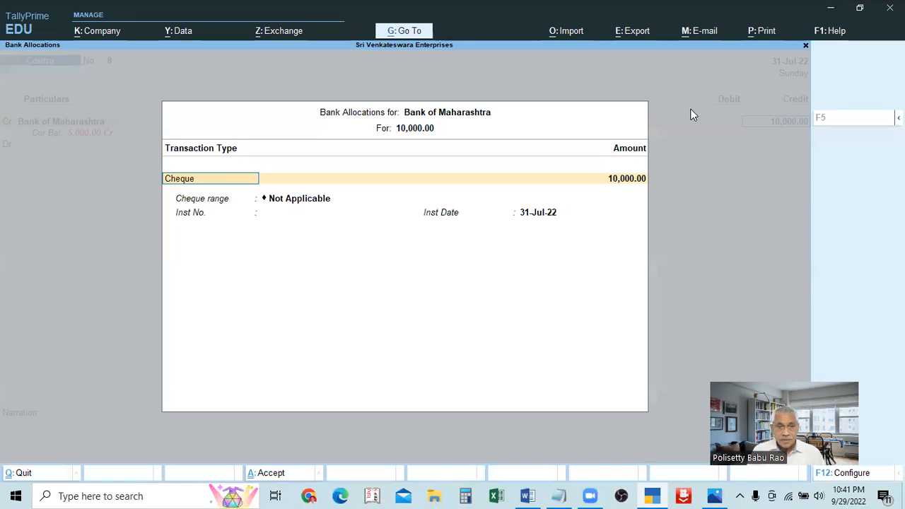
{"action": "key", "text": "Return"}
{"action": "key", "text": "Return"}
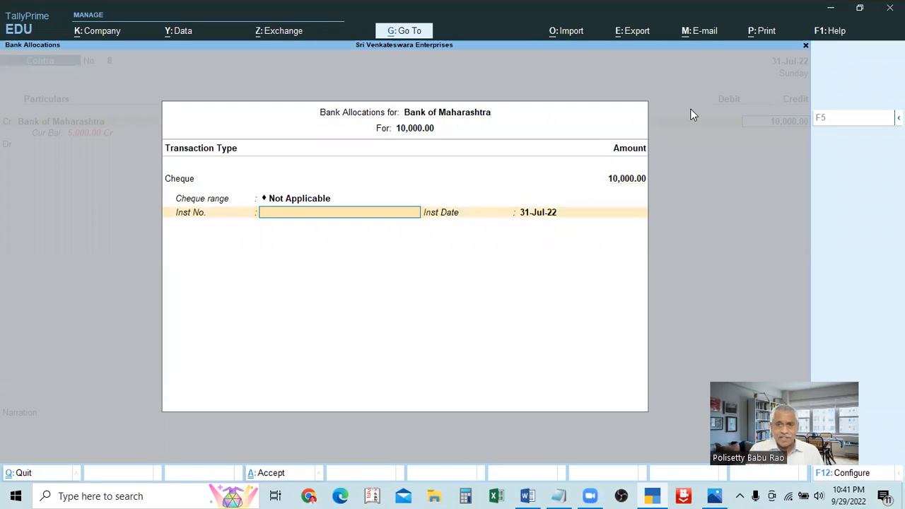
{"action": "type", "text": "12"}
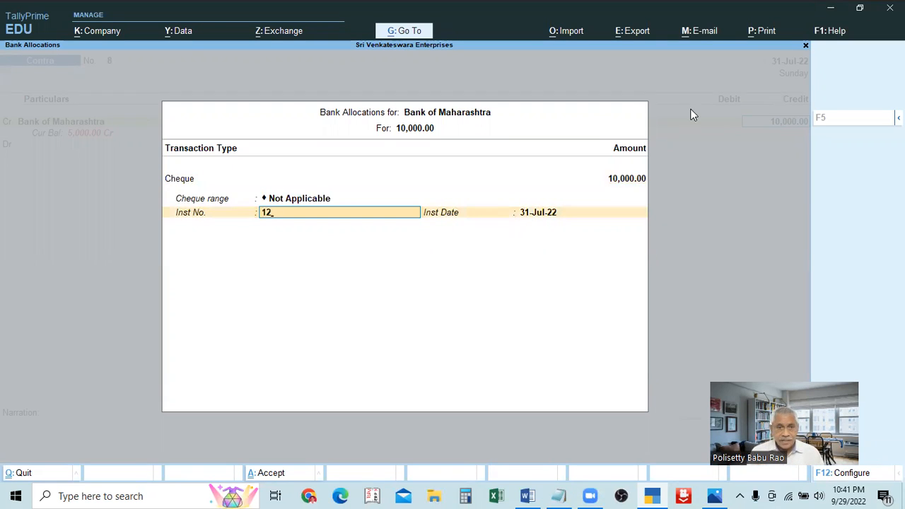
{"action": "type", "text": "54578"}
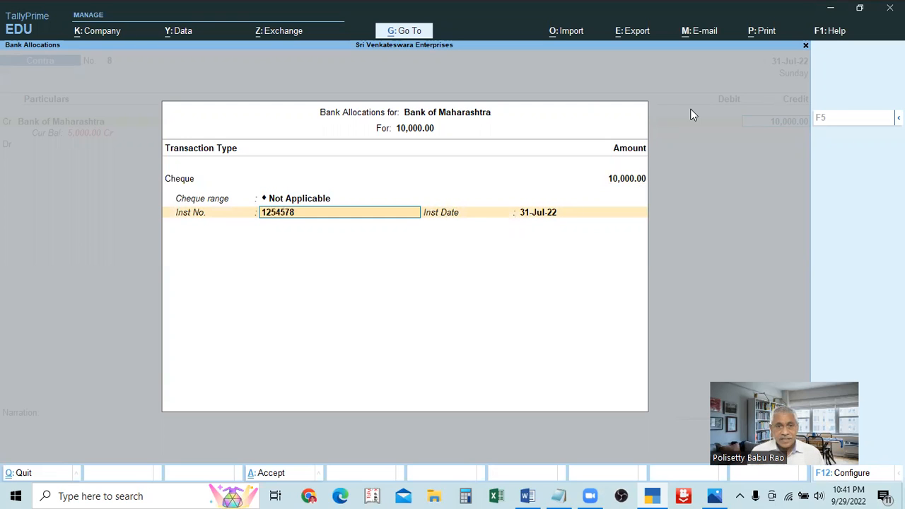
{"action": "key", "text": "BackSpace"}
{"action": "key", "text": "Return"}
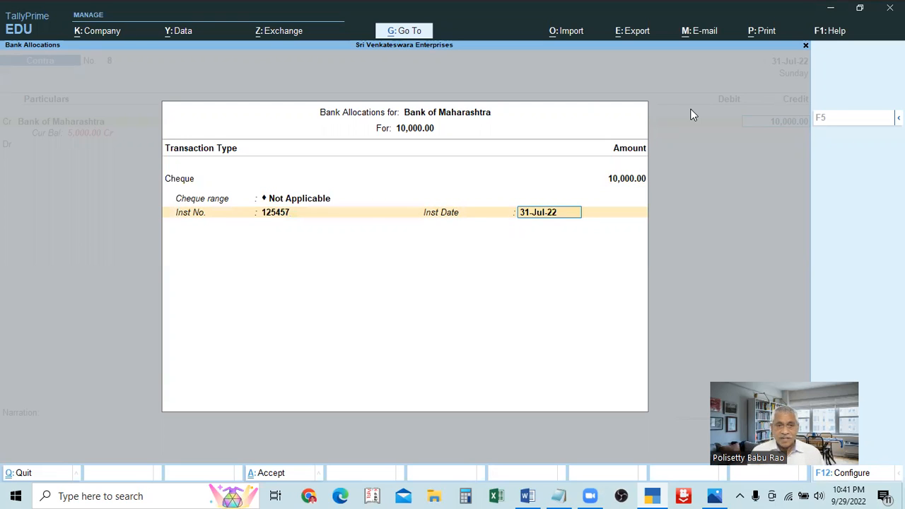
{"action": "key", "text": "Return"}
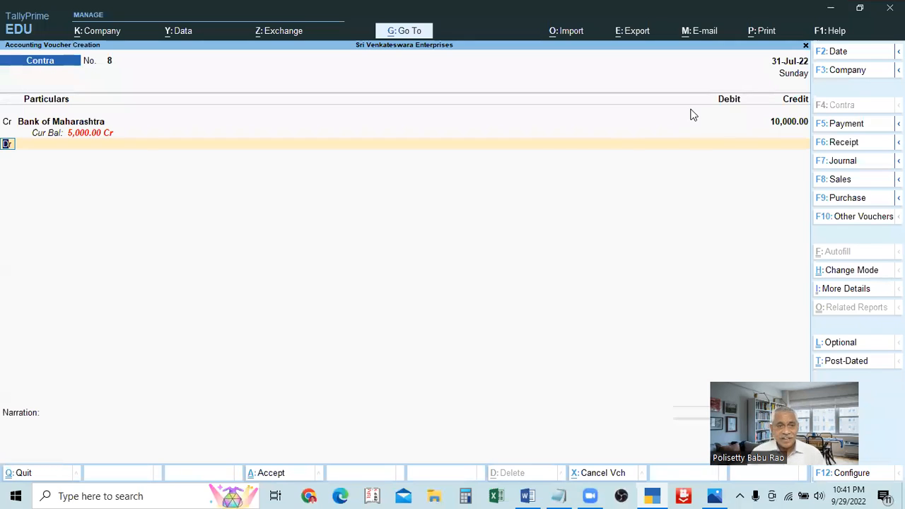
Step: Debit Cash with 10,000 against the Bank of Maharashtra credit
{"action": "key", "text": "Return"}
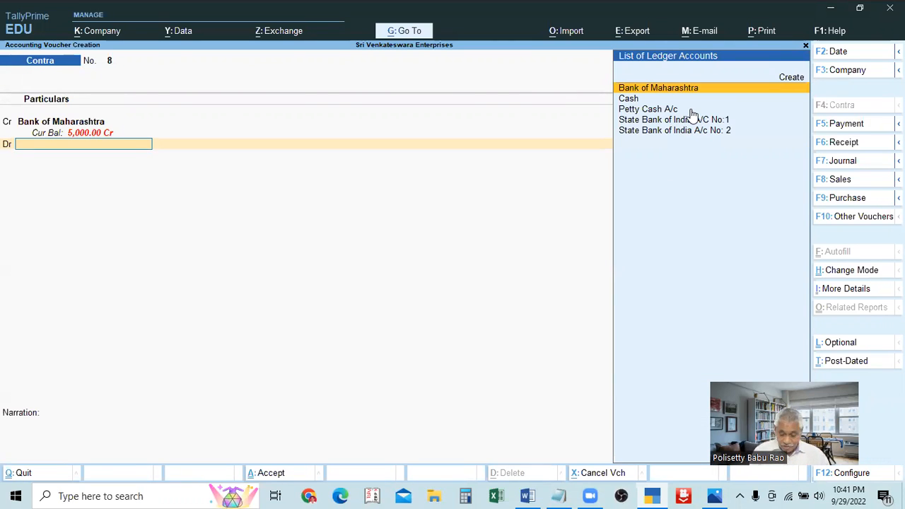
{"action": "key", "text": "Down"}
{"action": "key", "text": "Return"}
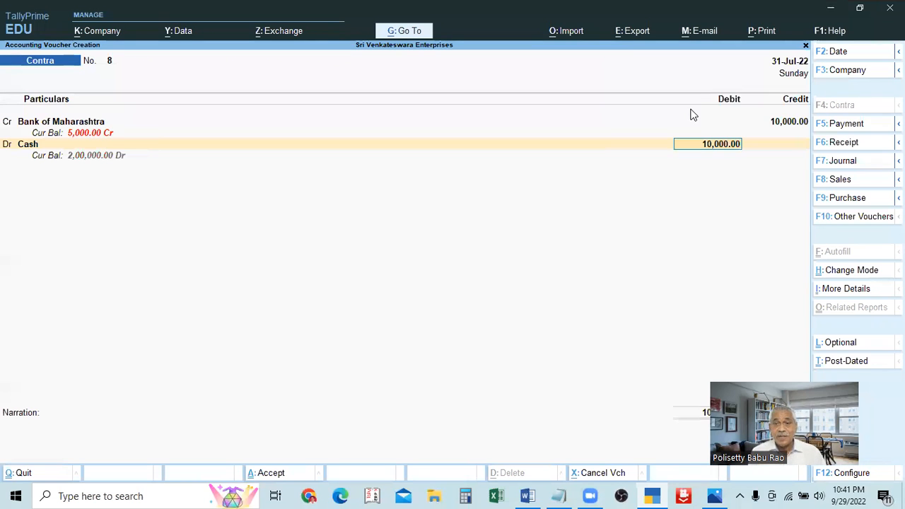
{"action": "key", "text": "Return"}
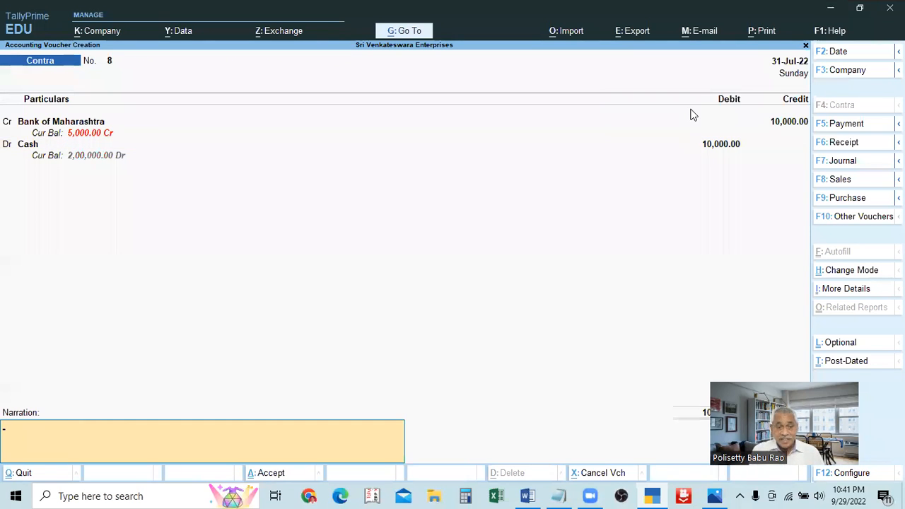
Step: Enter the narration "being cash withdrawn from bank" and save the Contra voucher
{"action": "type", "text": "being ca"}
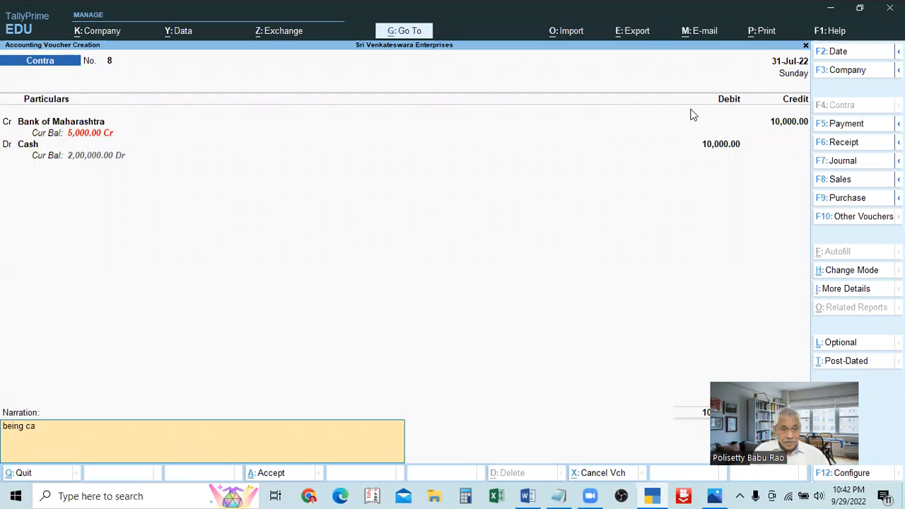
{"action": "type", "text": "sh withdra"}
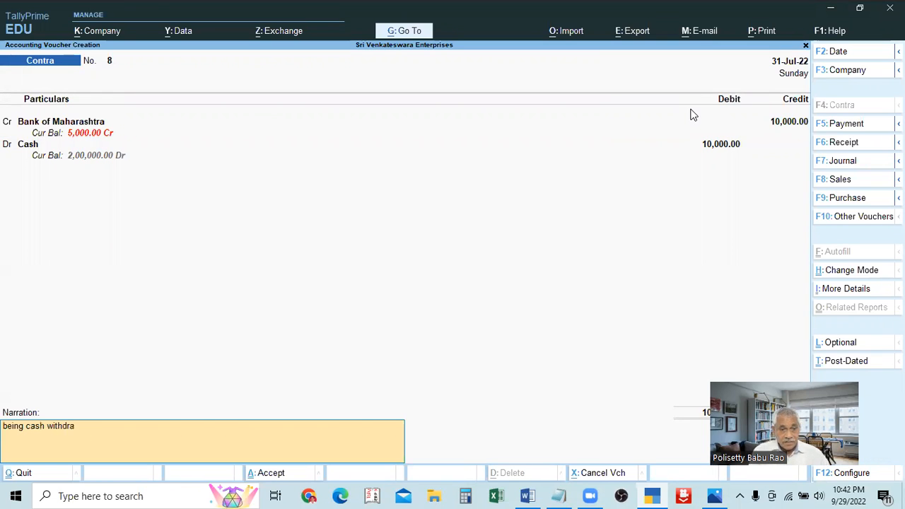
{"action": "type", "text": "wn from  bank"}
{"action": "key", "text": "Return"}
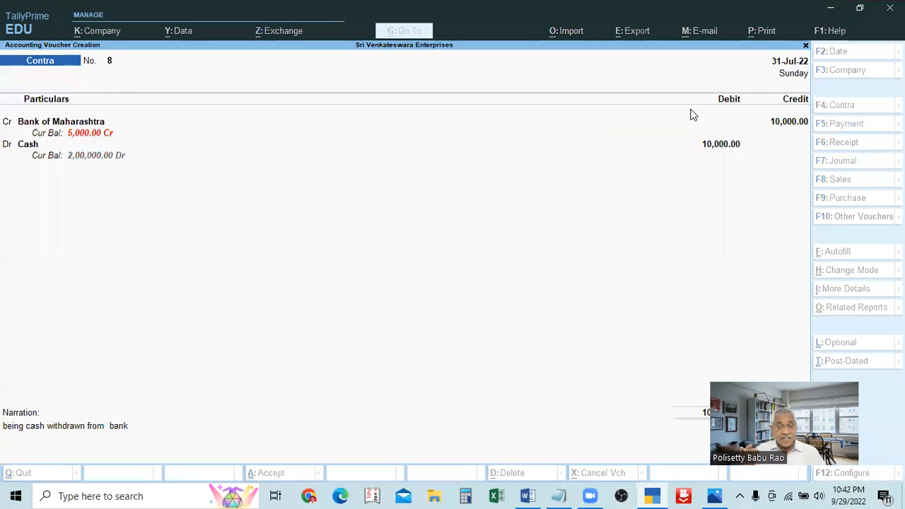
{"action": "key", "text": "Return"}
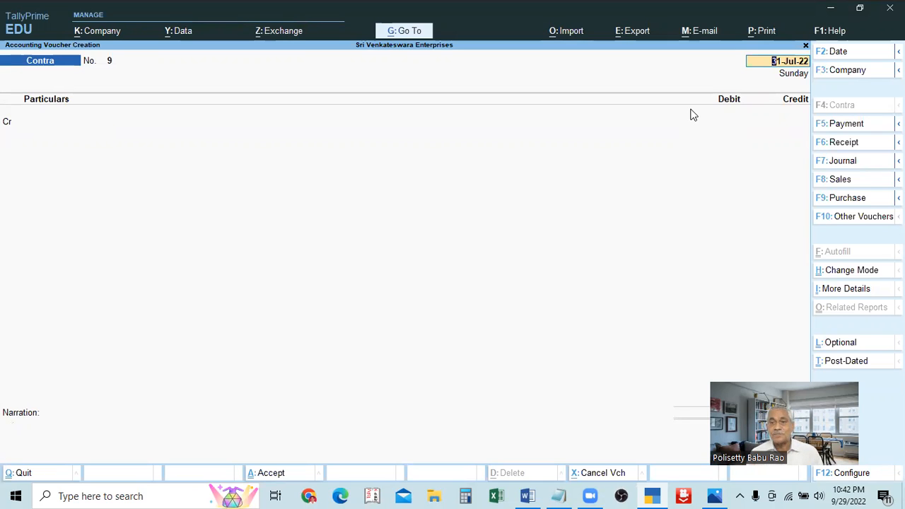
Step: Date the new Contra voucher 1-Aug-22 and credit Bank of Maharashtra with 12,000
{"action": "key", "text": "F2"}
{"action": "type", "text": "1.8"}
{"action": "key", "text": "Return"}
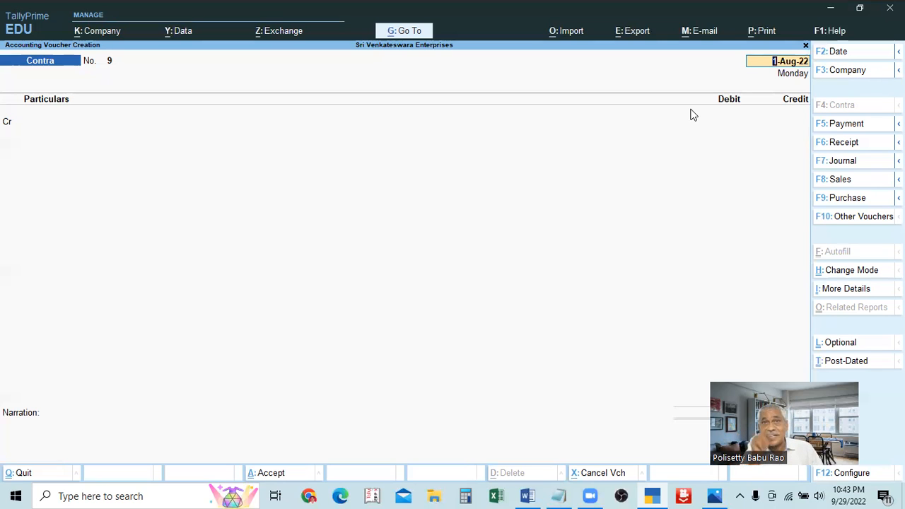
{"action": "key", "text": "Return"}
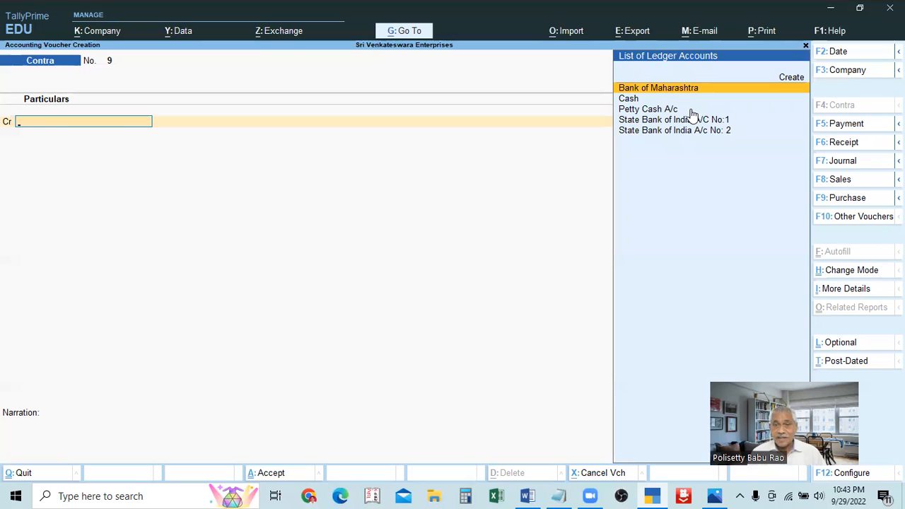
{"action": "key", "text": "Return"}
{"action": "type", "text": "12000"}
{"action": "key", "text": "Return"}
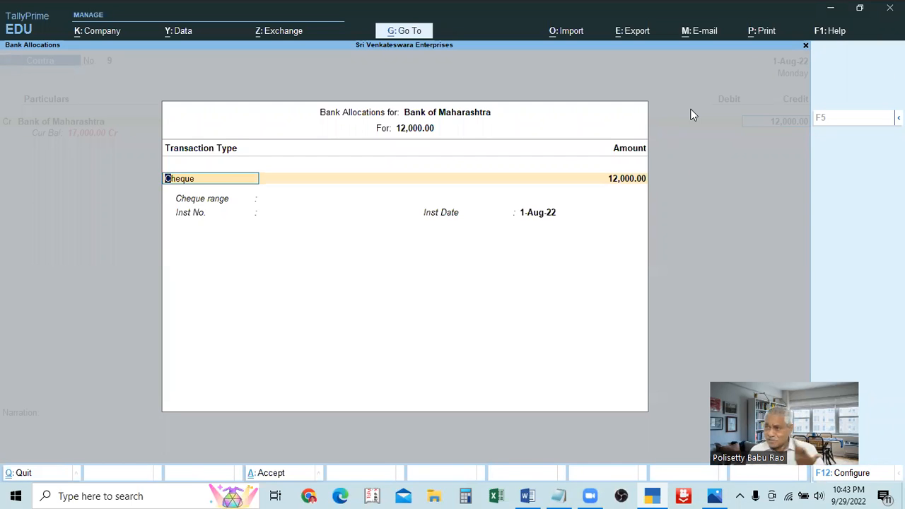
Step: Allocate the 12,000 as a Cheque with instrument number 231450 dated 1-Aug-22
{"action": "key", "text": "Return"}
{"action": "key", "text": "Return"}
{"action": "type", "text": "231450"}
{"action": "key", "text": "Return"}
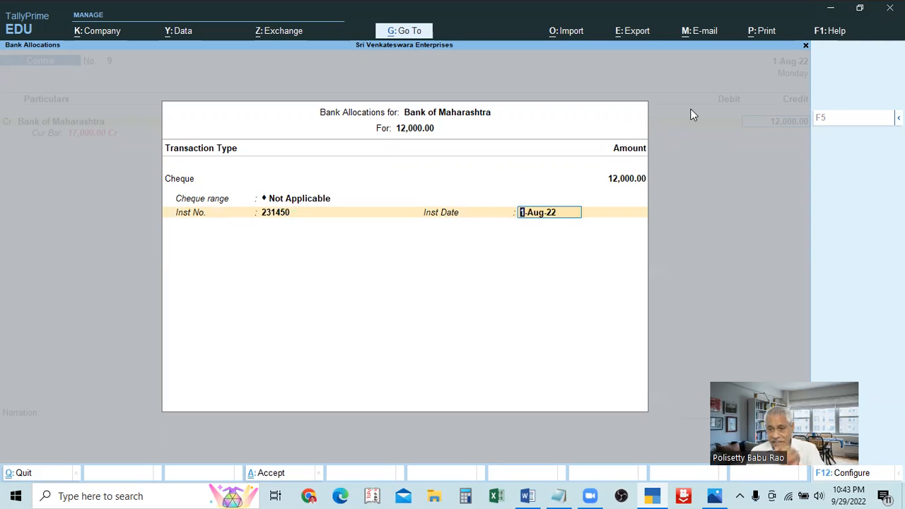
{"action": "key", "text": "Return"}
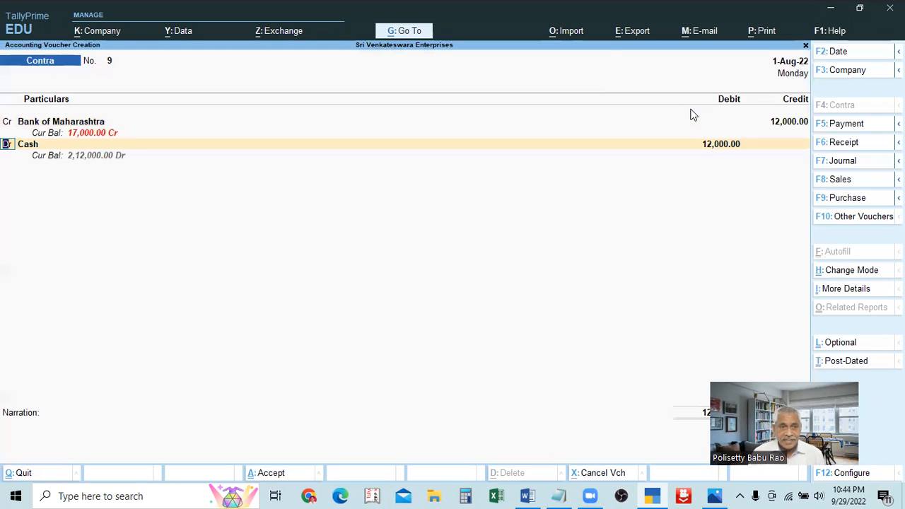
Step: Review the Bank of Maharashtra credit line and its cheque allocation in the Contra voucher
{"action": "key", "text": "Return"}
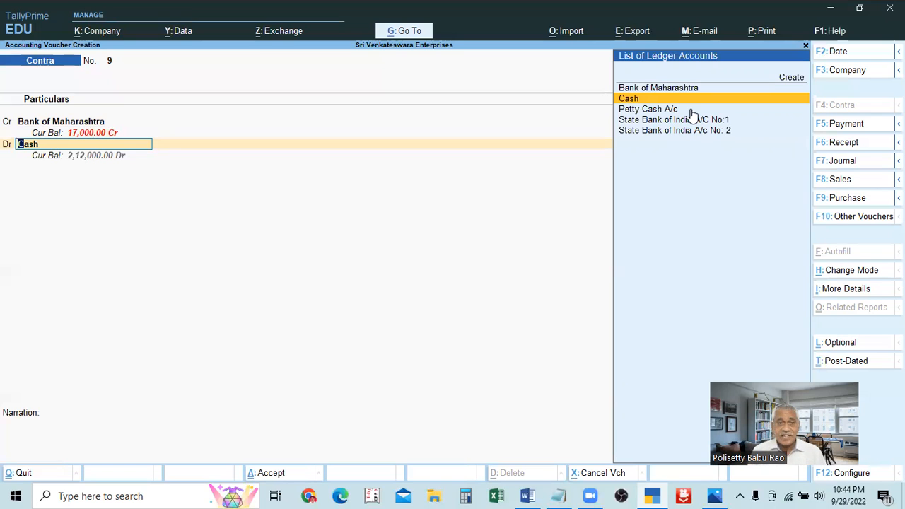
{"action": "key", "text": "Return"}
{"action": "key", "text": "BackSpace"}
{"action": "key", "text": "BackSpace"}
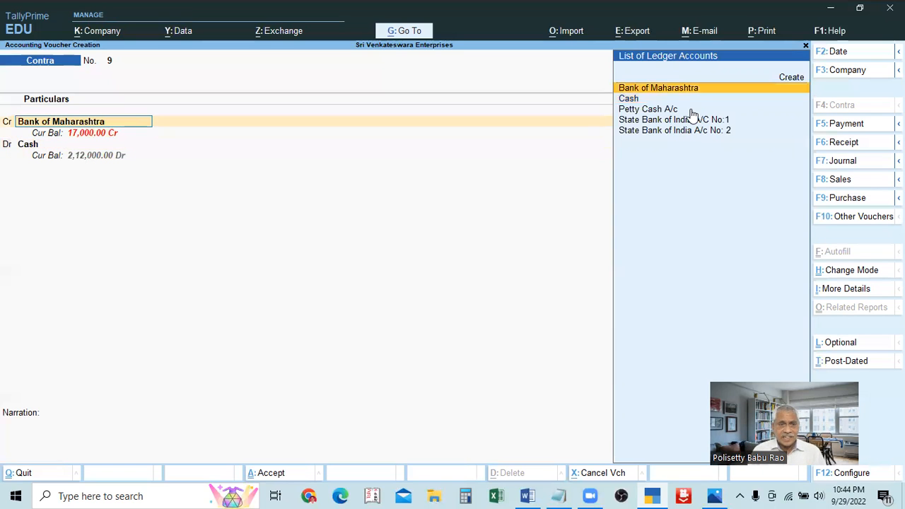
{"action": "key", "text": "Return"}
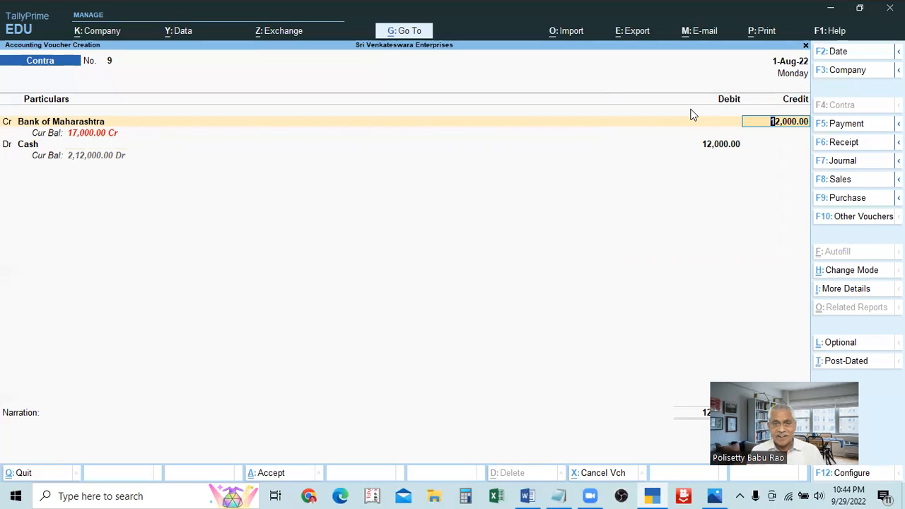
{"action": "key", "text": "Return"}
{"action": "key", "text": "Return"}
{"action": "key", "text": "Return"}
{"action": "key", "text": "Return"}
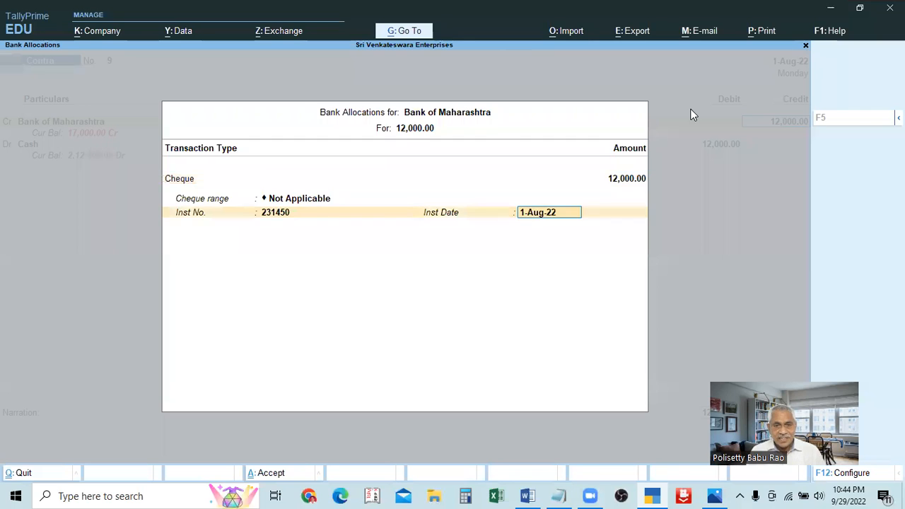
{"action": "key", "text": "Return"}
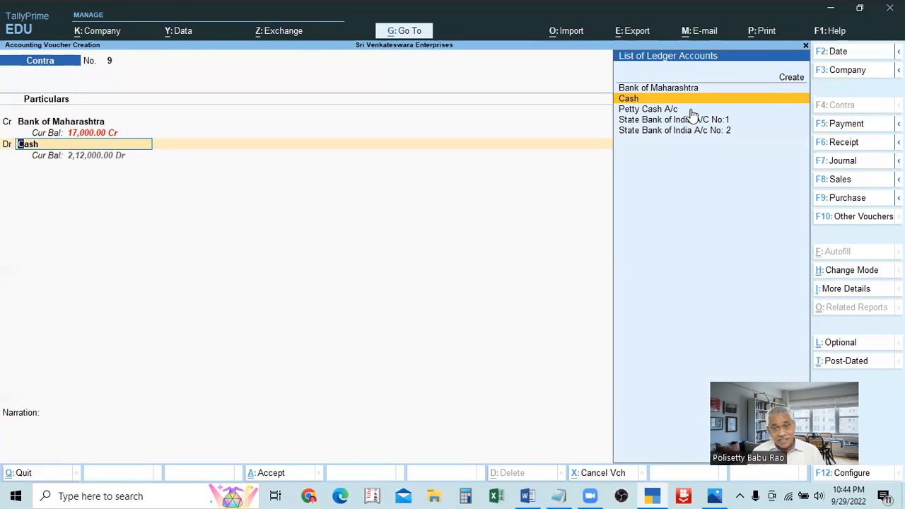
Step: Replace Cash with State Bank of India A/C No:1 as the debit ledger for 12,000
{"action": "key", "text": "Down"}
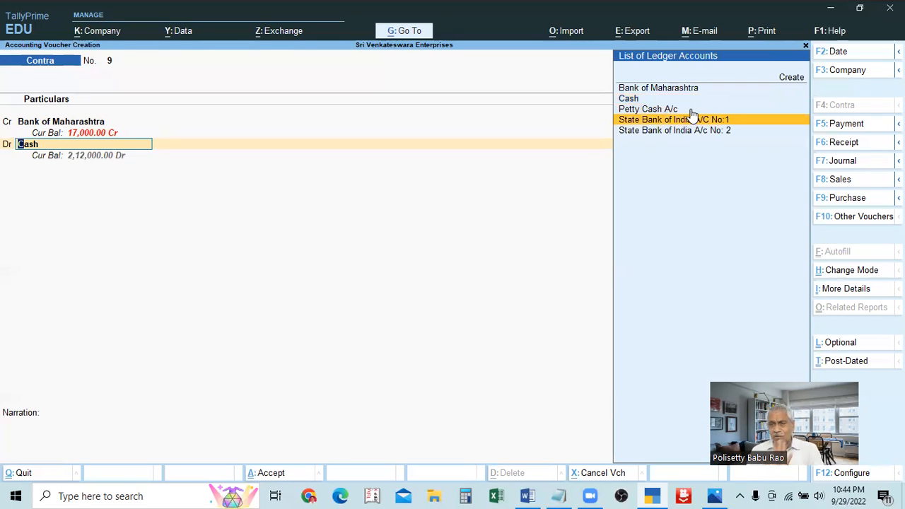
{"action": "key", "text": "Return"}
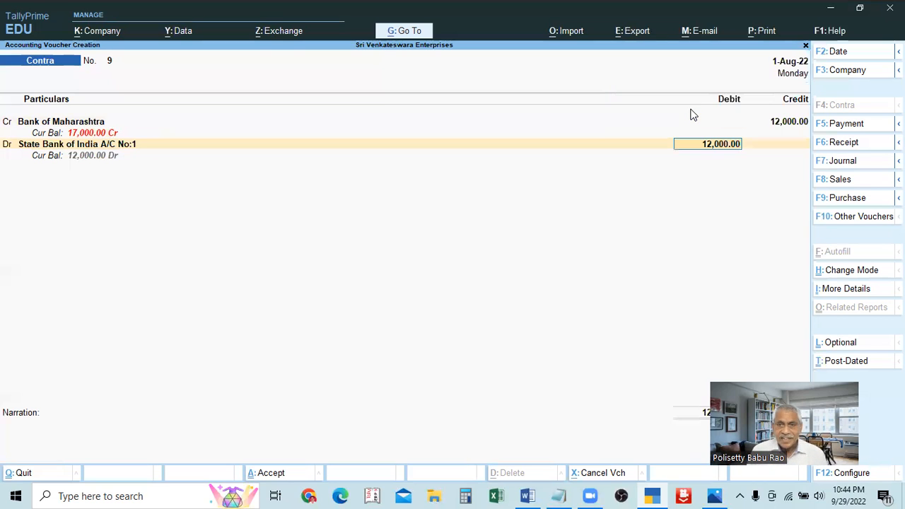
{"action": "key", "text": "Return"}
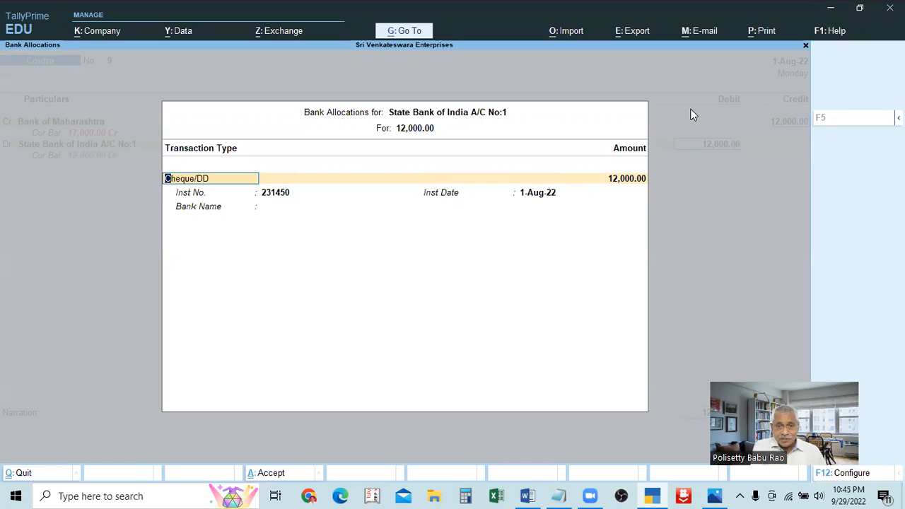
Step: Accept the 12,000 State Bank of India A/C No:1 allocation as Cheque/DD with instrument number 231450 dated 1-Aug-22
{"action": "key", "text": "Return"}
{"action": "key", "text": "Return"}
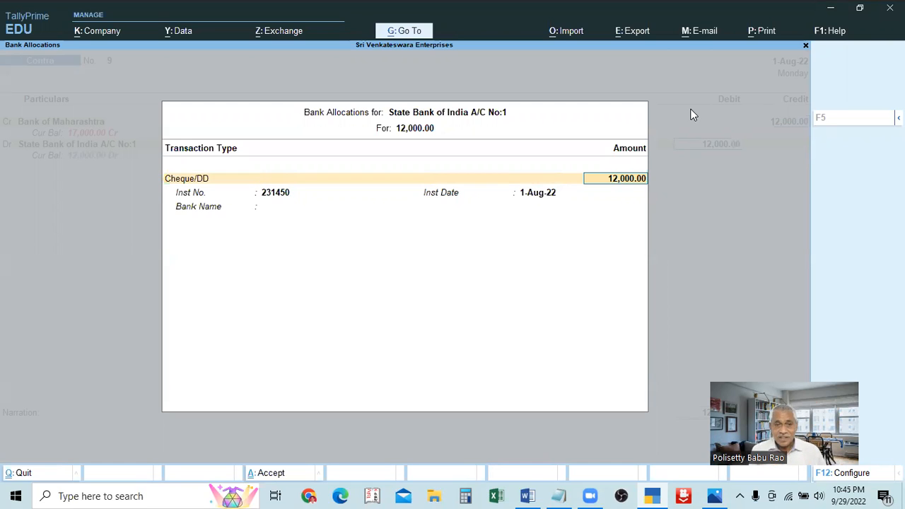
{"action": "key", "text": "Return"}
{"action": "key", "text": "Return"}
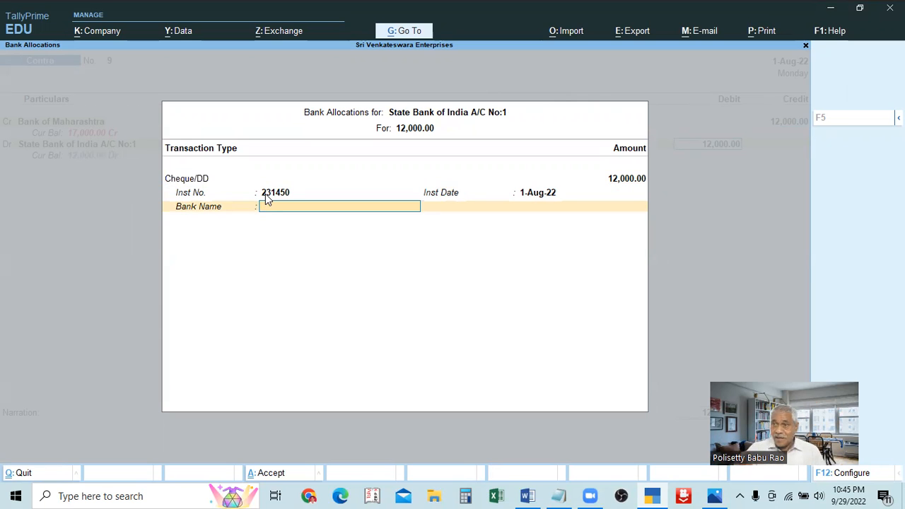
{"action": "key", "text": "Return"}
{"action": "key", "text": "Return"}
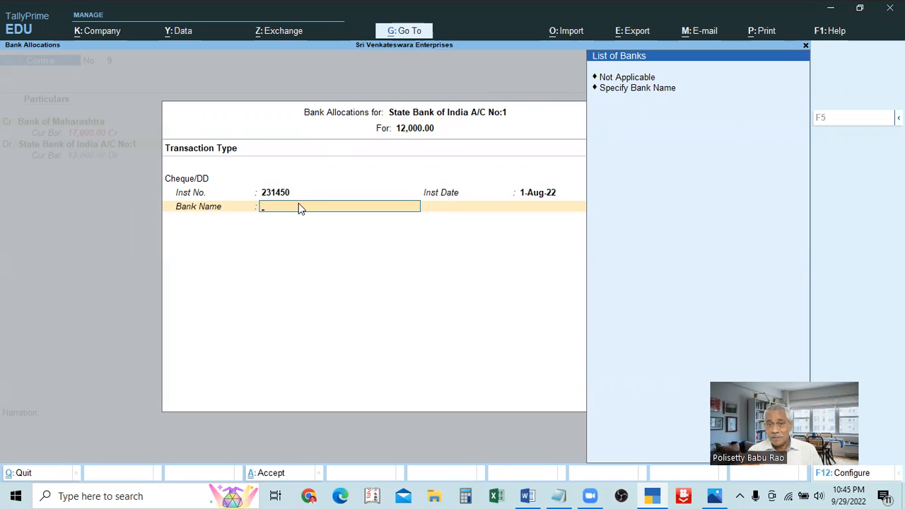
Step: Specify "Bank of Maharashtra" as the bank name for the Cheque/DD and finish the bank allocation
{"action": "key", "text": "Down"}
{"action": "key", "text": "Down"}
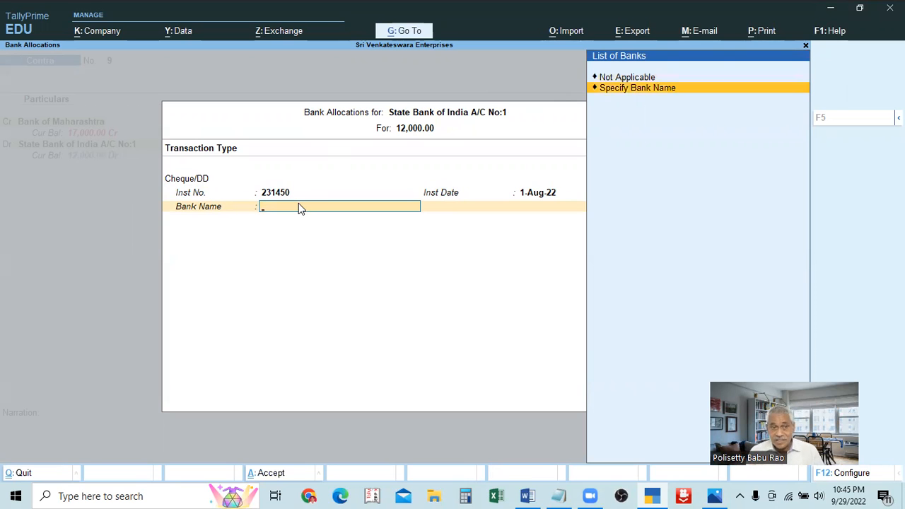
{"action": "key", "text": "Return"}
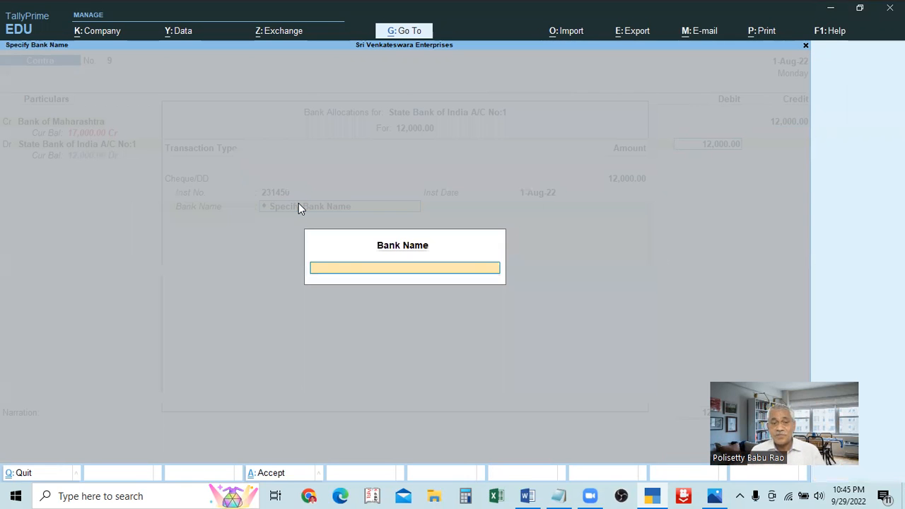
{"action": "type", "text": "Bank"}
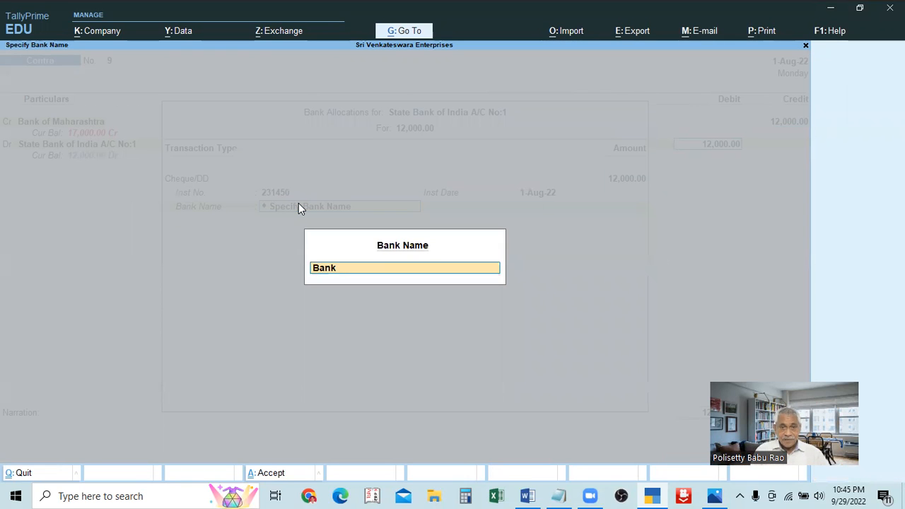
{"action": "type", "text": " of Maharas"}
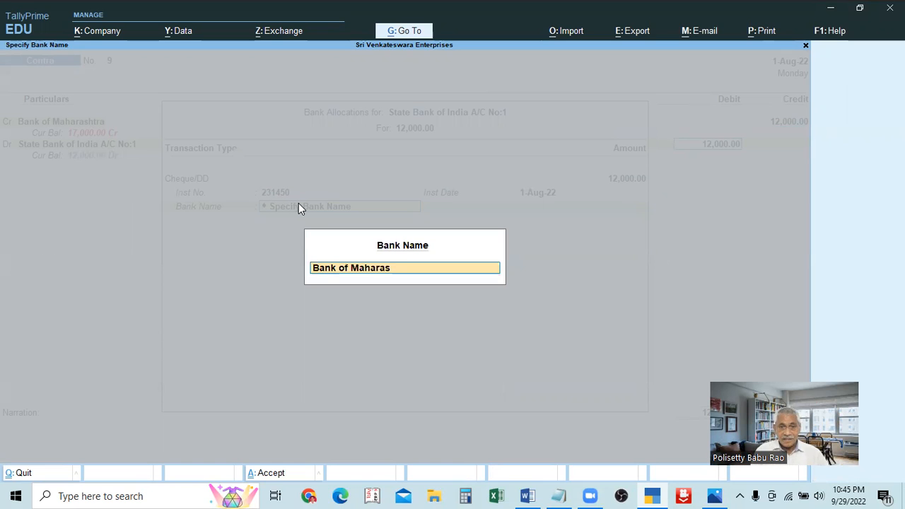
{"action": "type", "text": "htra"}
{"action": "key", "text": "Return"}
{"action": "key", "text": "Return"}
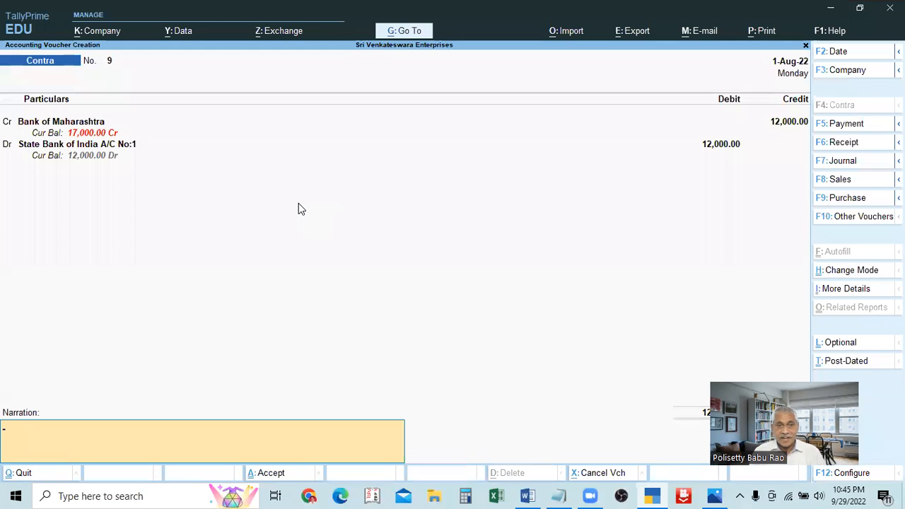
Step: Enter the narration "funds tr from bom to sbi" and save the Contra voucher
{"action": "type", "text": "fund"}
{"action": "type", "text": "s t"}
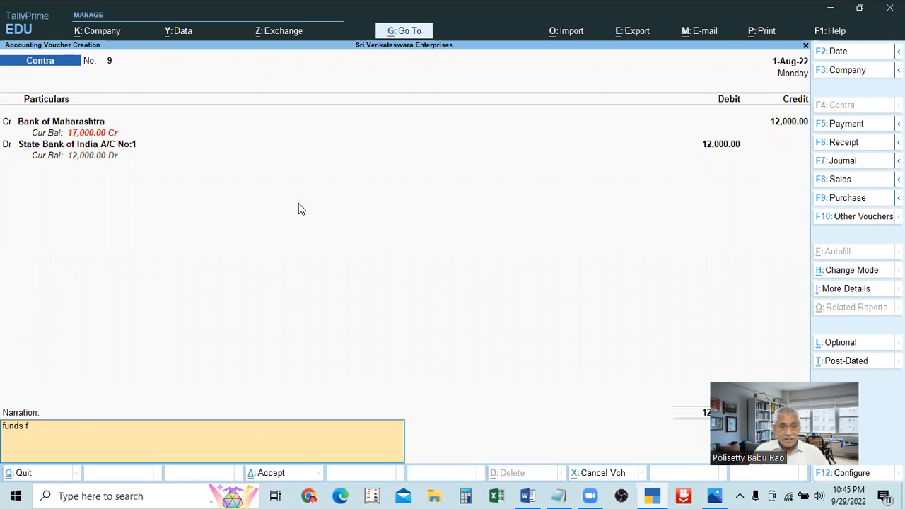
{"action": "type", "text": "r from"}
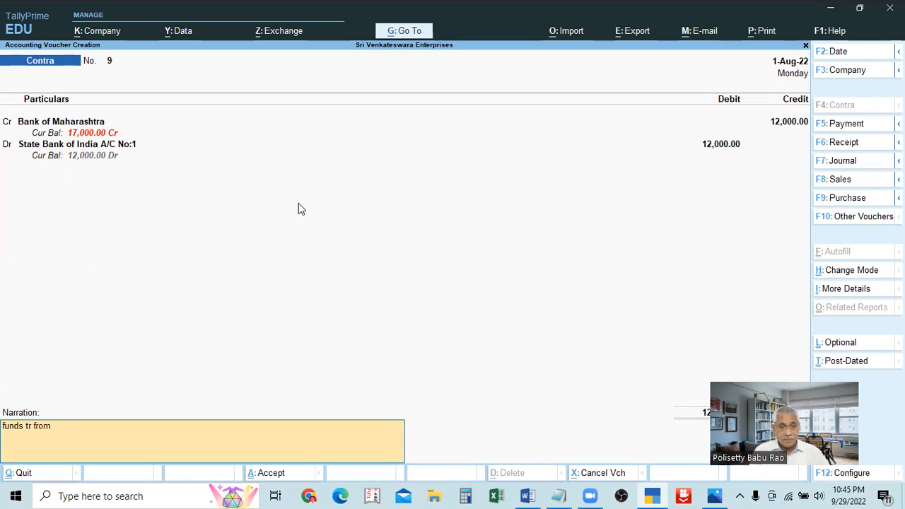
{"action": "type", "text": " bom to sbi"}
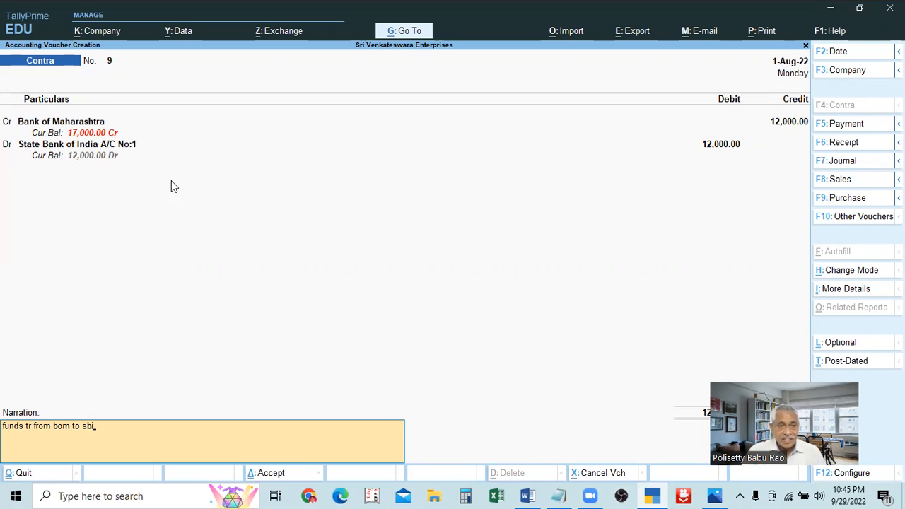
{"action": "key", "text": "Return"}
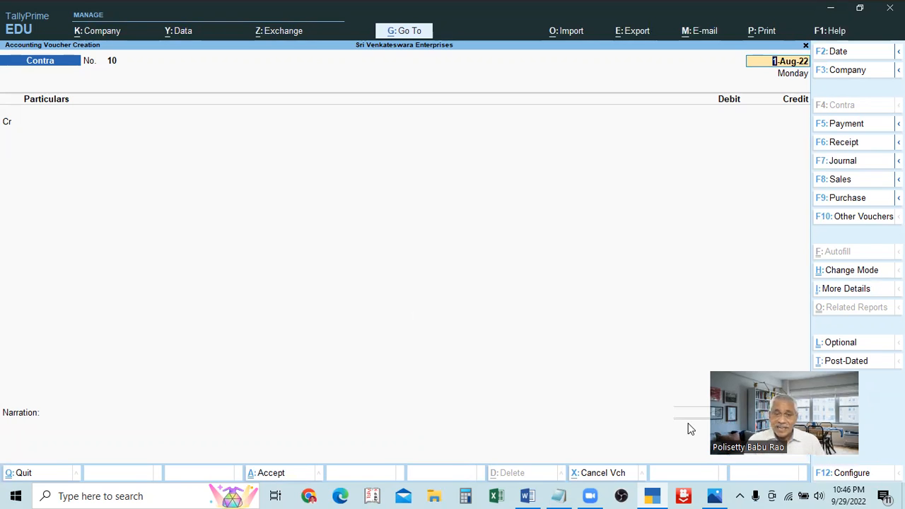
Step: Date the new Contra voucher 1-Aug-22 and credit State Bank of India A/c No: 2 with 20,000
{"action": "key", "text": "Return"}
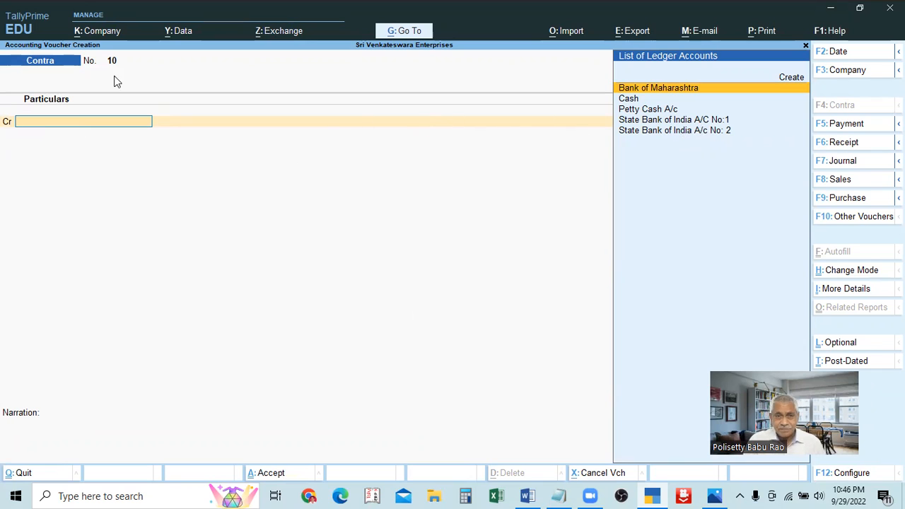
{"action": "left_click", "coordinate": [678, 133]}
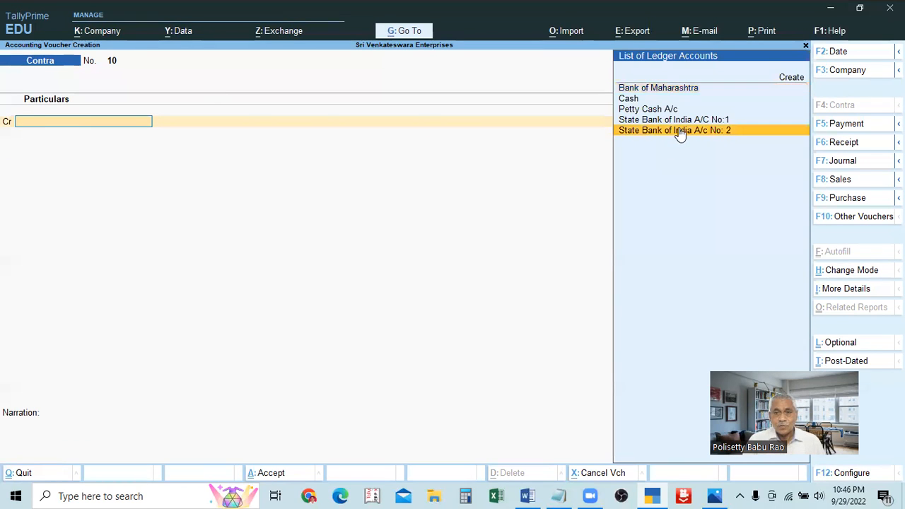
{"action": "left_click", "coordinate": [680, 133]}
{"action": "type", "text": "20000"}
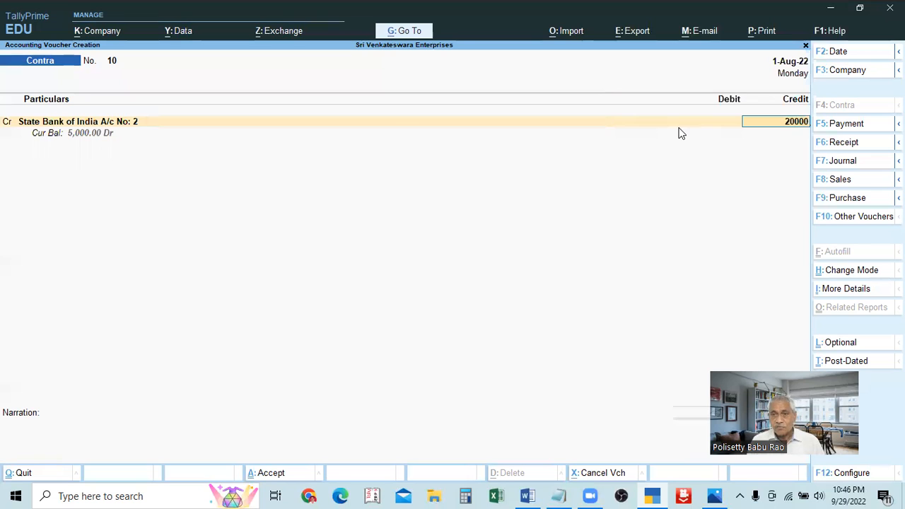
{"action": "key", "text": "Return"}
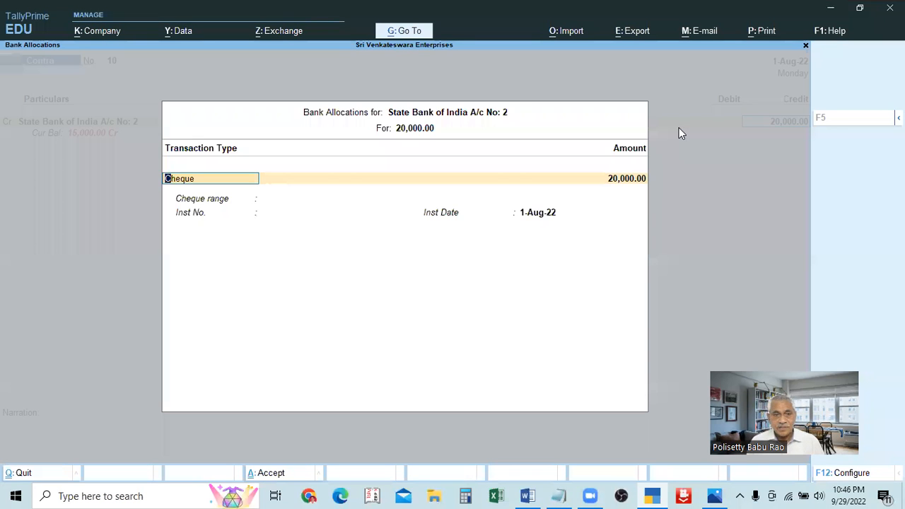
Step: Allocate the 20,000 as a Cheque with instrument number 215822 dated 1-Aug-22
{"action": "key", "text": "Return"}
{"action": "key", "text": "Return"}
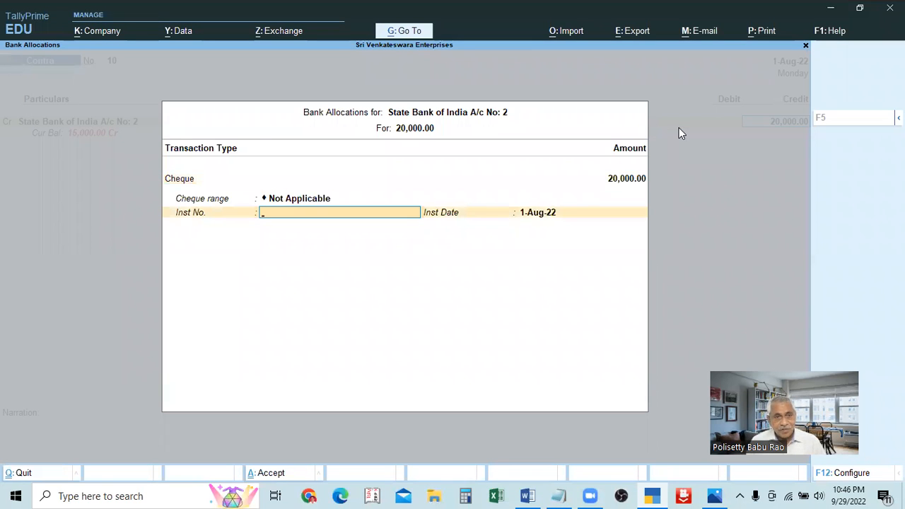
{"action": "type", "text": "215"}
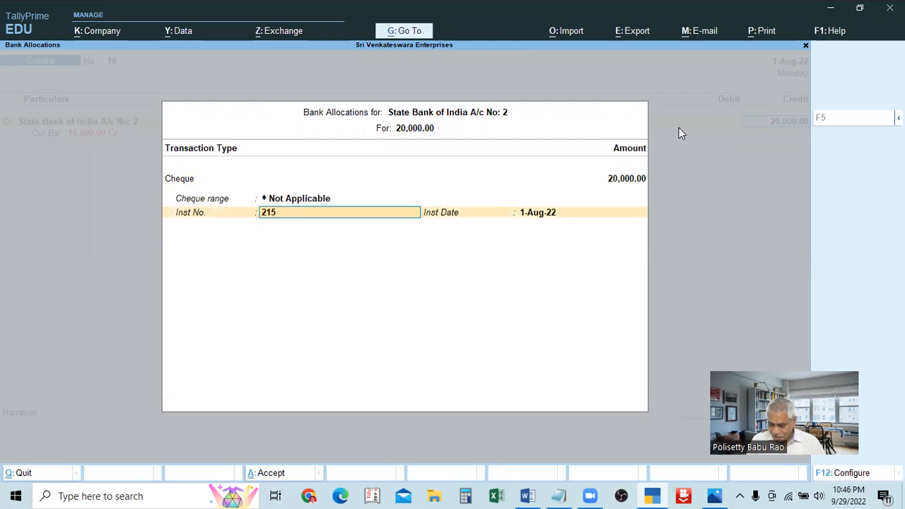
{"action": "type", "text": "822"}
{"action": "key", "text": "Return"}
{"action": "key", "text": "Return"}
{"action": "key", "text": "Return"}
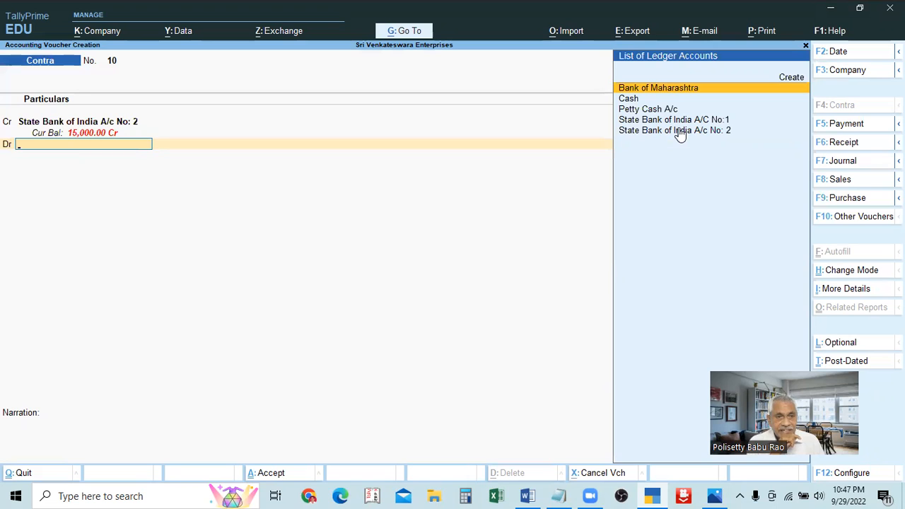
Step: Change the voucher's credit ledger to State Bank of India A/C No:1
{"action": "key", "text": "BackSpace"}
{"action": "key", "text": "BackSpace"}
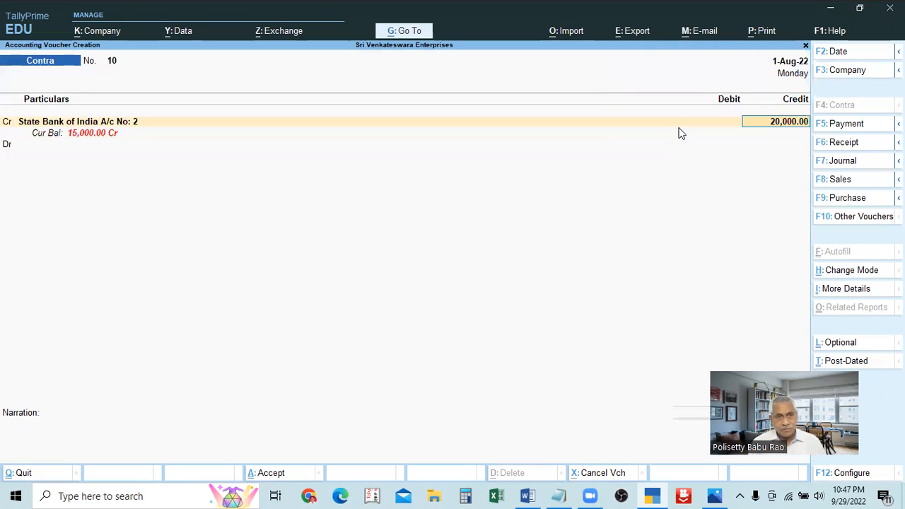
{"action": "key", "text": "Return"}
{"action": "key", "text": "Return"}
{"action": "key", "text": "Return"}
{"action": "key", "text": "BackSpace"}
{"action": "key", "text": "BackSpace"}
{"action": "key", "text": "BackSpace"}
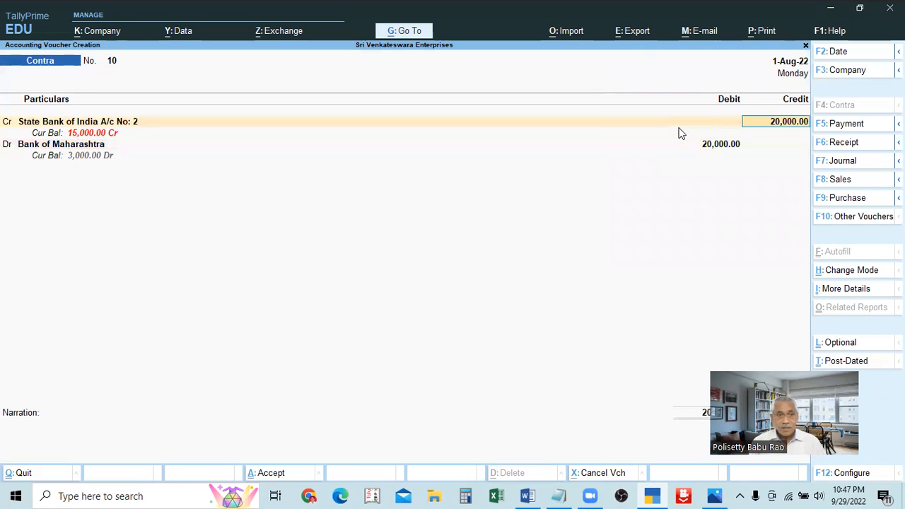
{"action": "key", "text": "BackSpace"}
{"action": "key", "text": "Up"}
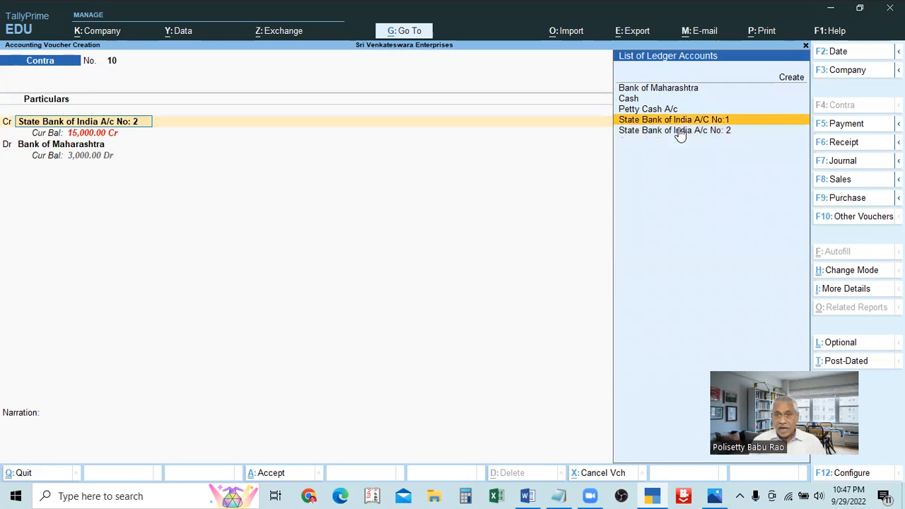
{"action": "key", "text": "Return"}
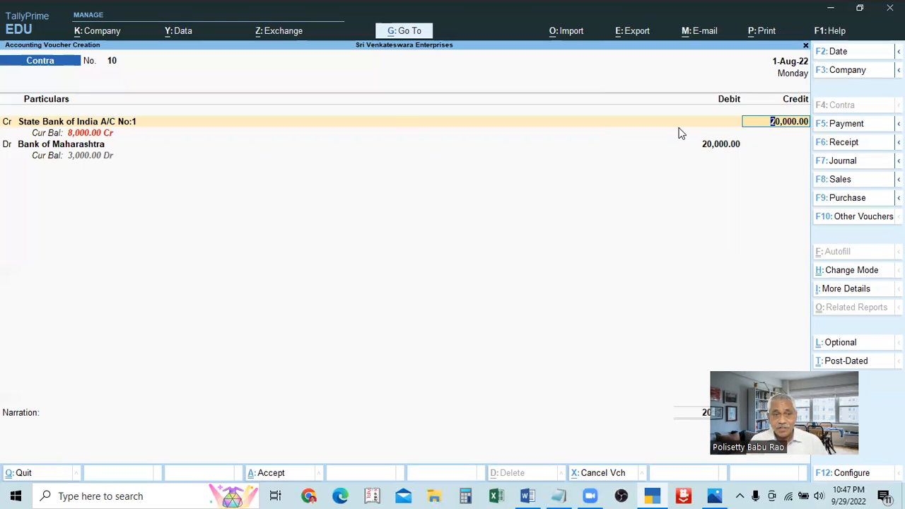
Step: Accept the 20,000 credit and its Cheque allocation 215822 dated 1-Aug-22 for State Bank of India A/C No:1
{"action": "key", "text": "Return"}
{"action": "key", "text": "Return"}
{"action": "key", "text": "Return"}
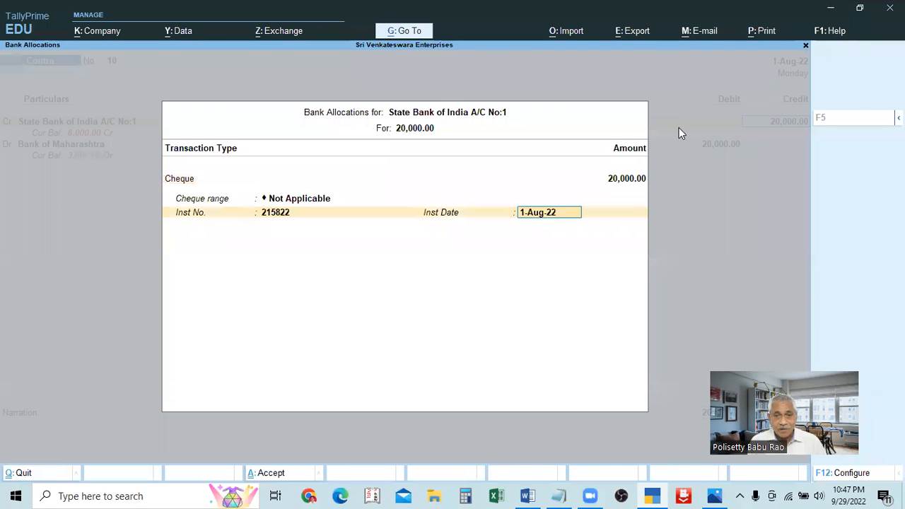
{"action": "key", "text": "Return"}
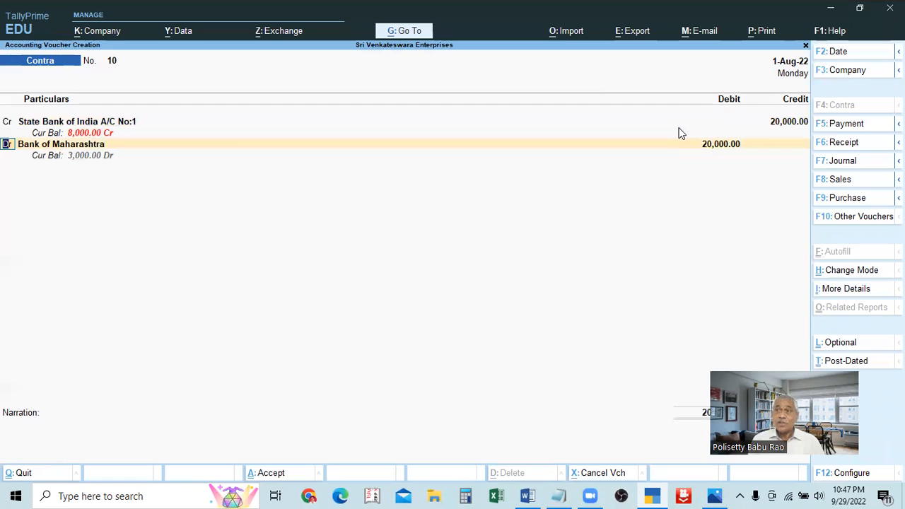
Step: Change the voucher's debit ledger to State Bank of India A/c No: 2, keeping 20,000 as Cheque/DD 215822 dated 1-Aug-22
{"action": "key", "text": "Return"}
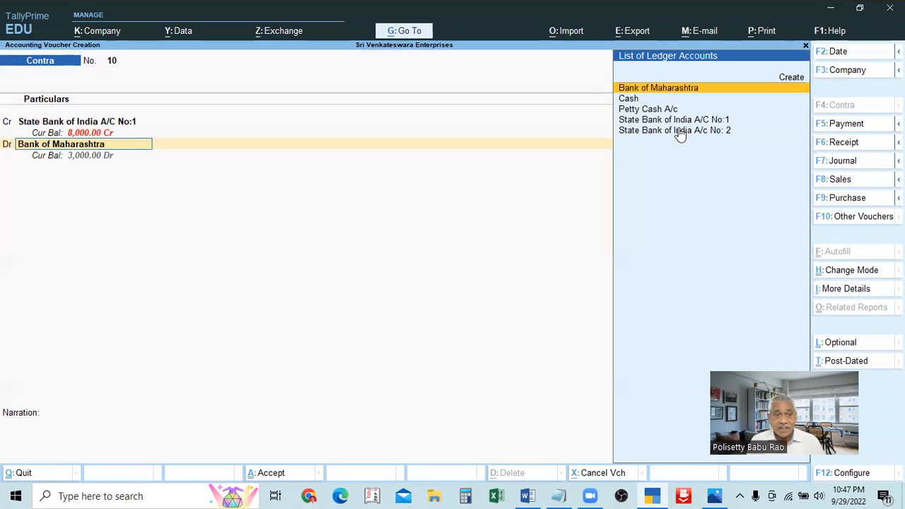
{"action": "key", "text": "Down"}
{"action": "key", "text": "Down"}
{"action": "key", "text": "Down"}
{"action": "key", "text": "Down"}
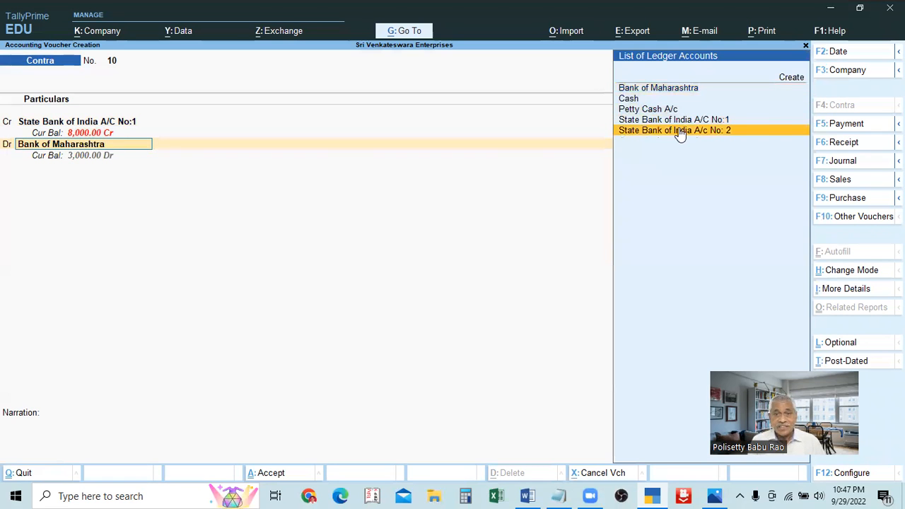
{"action": "key", "text": "Return"}
{"action": "key", "text": "Return"}
{"action": "key", "text": "Return"}
{"action": "key", "text": "Return"}
{"action": "key", "text": "Return"}
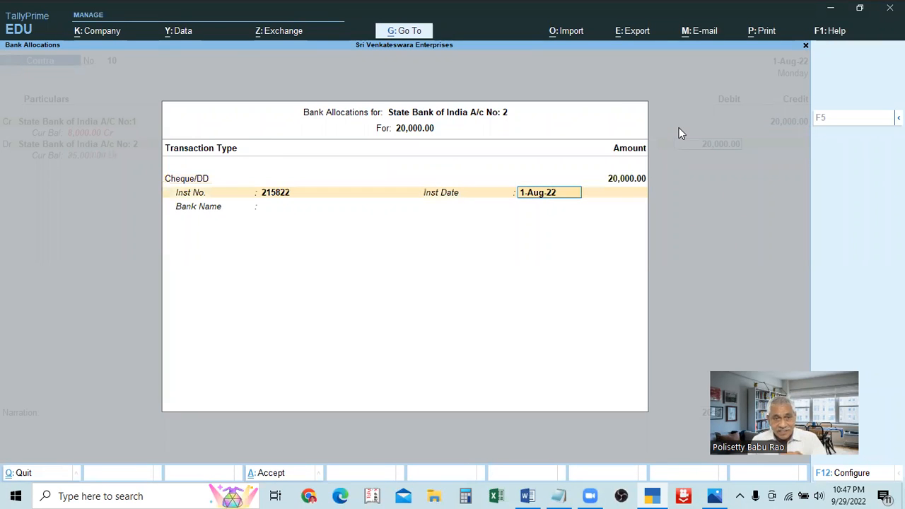
{"action": "key", "text": "Return"}
{"action": "type", "text": "s"}
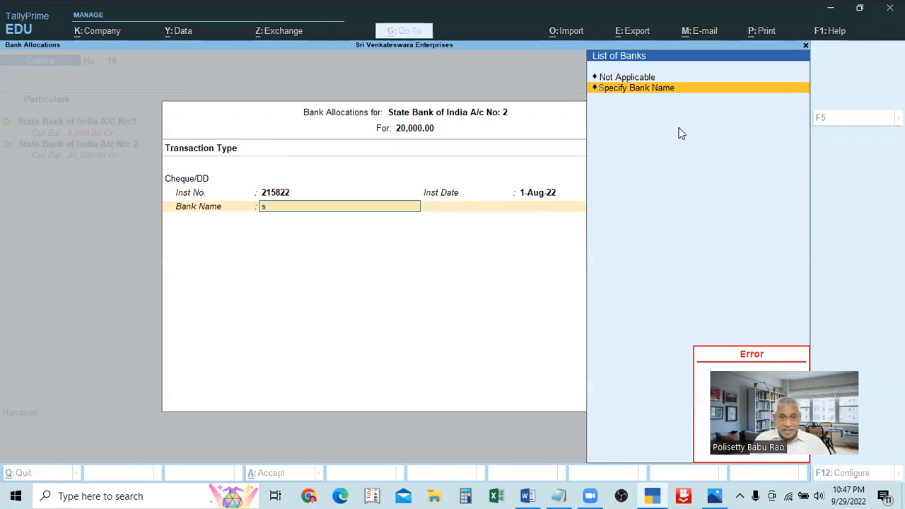
{"action": "key", "text": "BackSpace"}
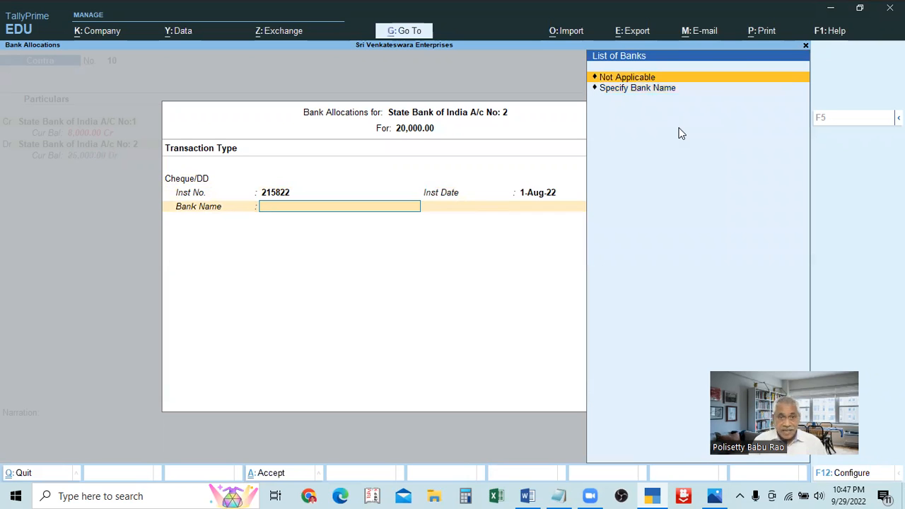
{"action": "key", "text": "Down"}
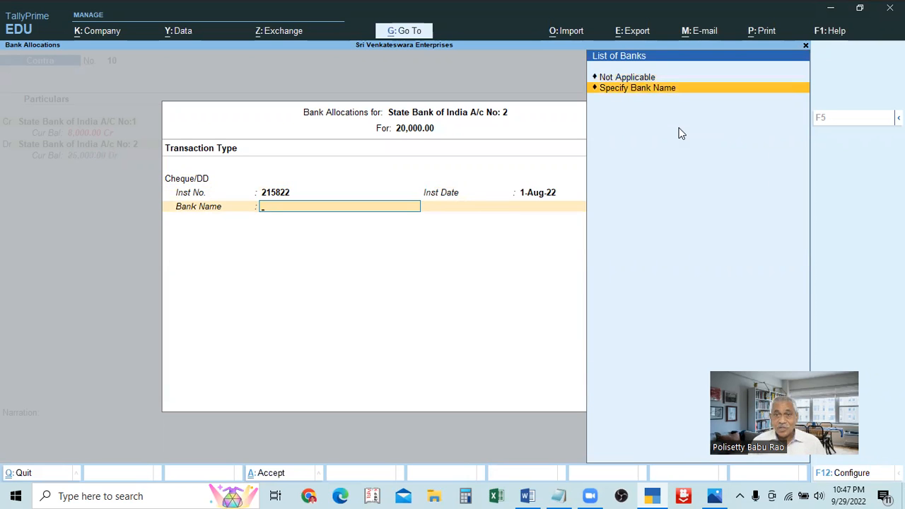
{"action": "key", "text": "Return"}
{"action": "type", "text": "Abi Axi"}
{"action": "key", "text": "BackSpace"}
{"action": "key", "text": "BackSpace"}
{"action": "key", "text": "BackSpace"}
{"action": "key", "text": "BackSpace"}
{"action": "key", "text": "BackSpace"}
{"action": "key", "text": "BackSpace"}
{"action": "key", "text": "BackSpace"}
{"action": "type", "text": "Sbi Ac"}
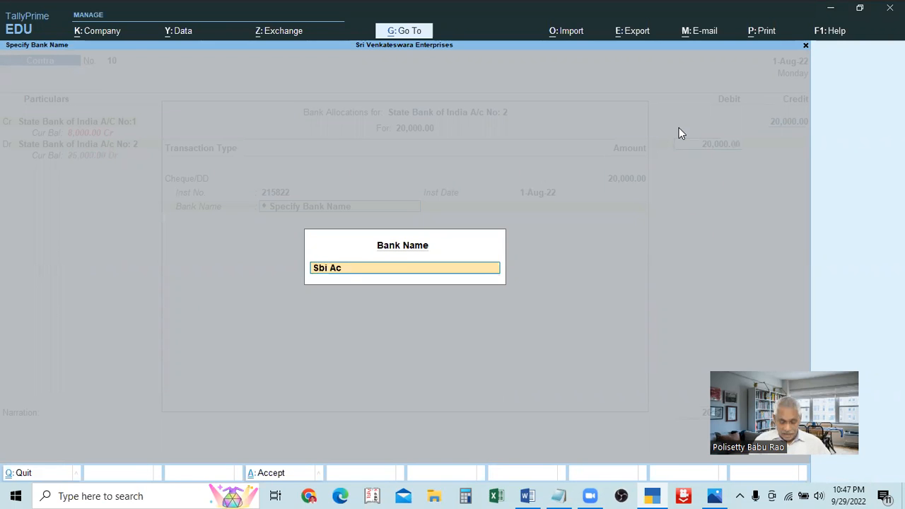
{"action": "key", "text": "Escape"}
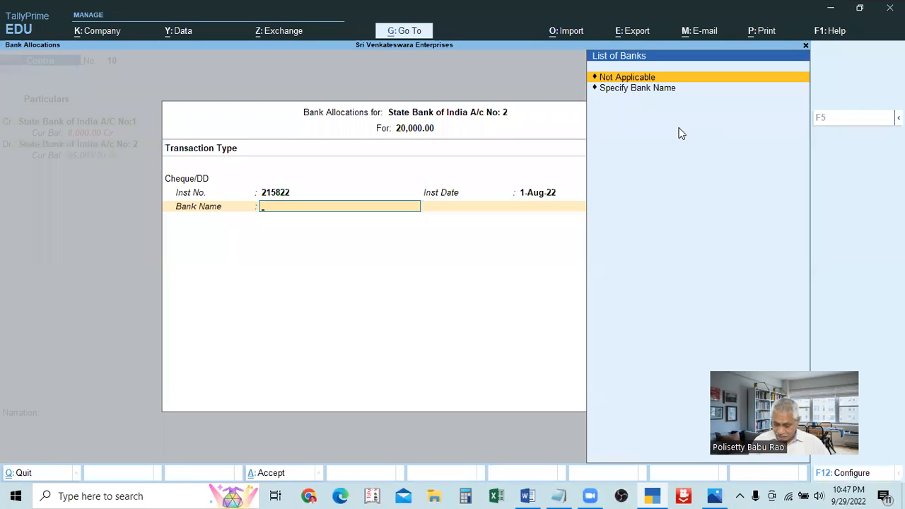
Step: Specify Sbi Ac 1 as the bank name in the debit's bank allocation and save the Contra voucher without a narration
{"action": "key", "text": "Return"}
{"action": "key", "text": "Down"}
{"action": "key", "text": "Return"}
{"action": "type", "text": "Sbi Ac 1"}
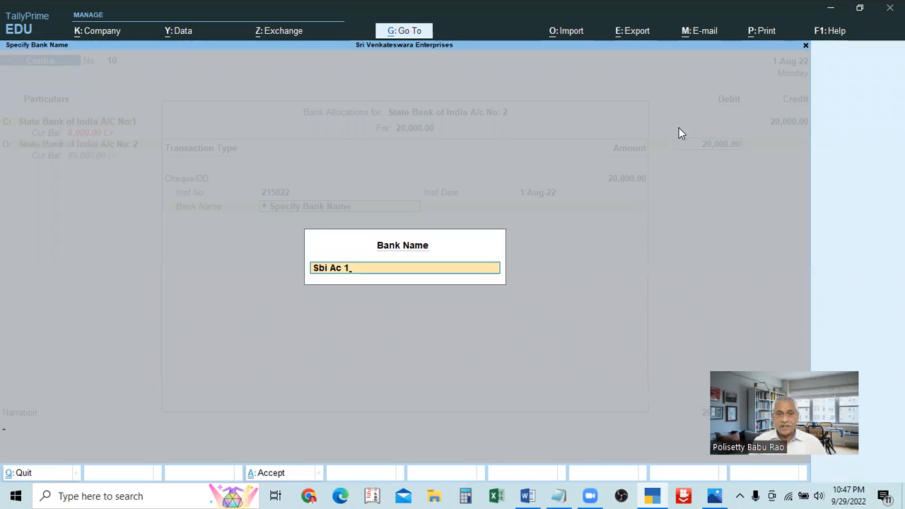
{"action": "key", "text": "Return"}
{"action": "key", "text": "Return"}
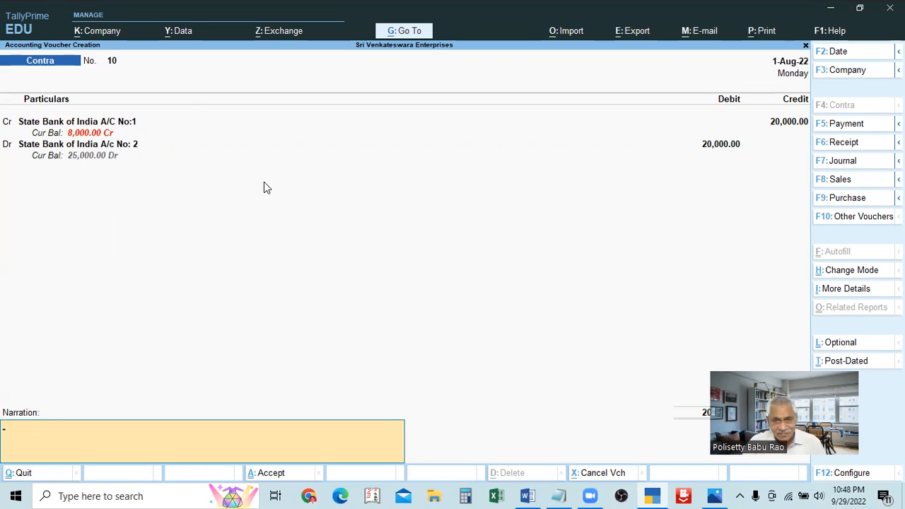
{"action": "key", "text": "Return"}
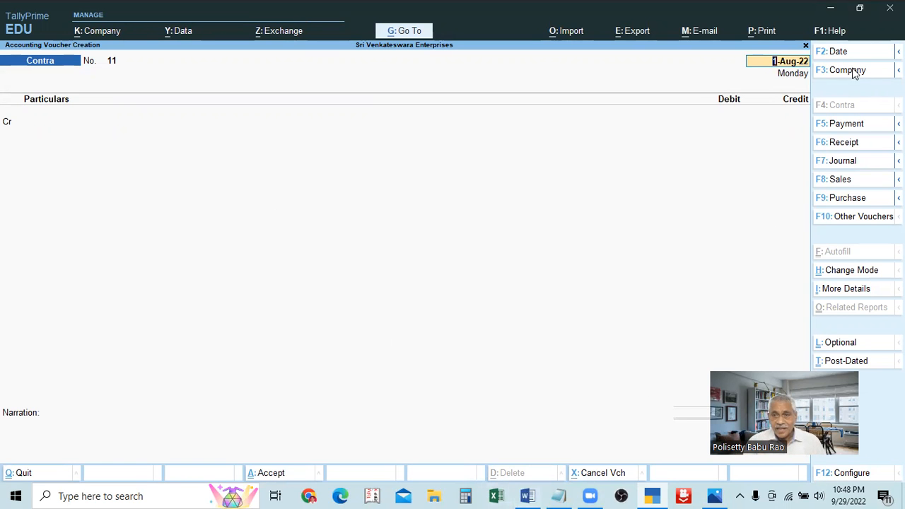
Step: Go to the desktop, close the VIDEOS LINKS note and open the TALLY PRIME PROBLEMS text file in Notepad
{"action": "left_click", "coordinate": [830, 9]}
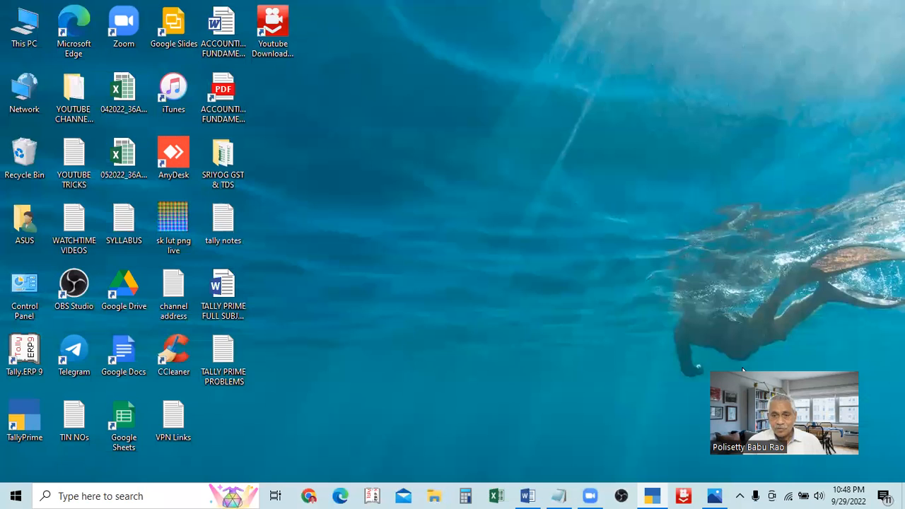
{"action": "left_click", "coordinate": [562, 494]}
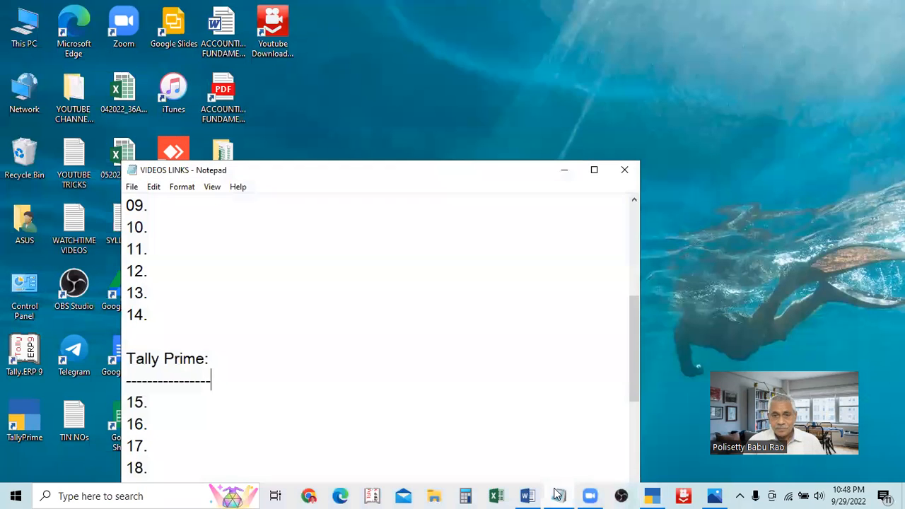
{"action": "left_click", "coordinate": [624, 169]}
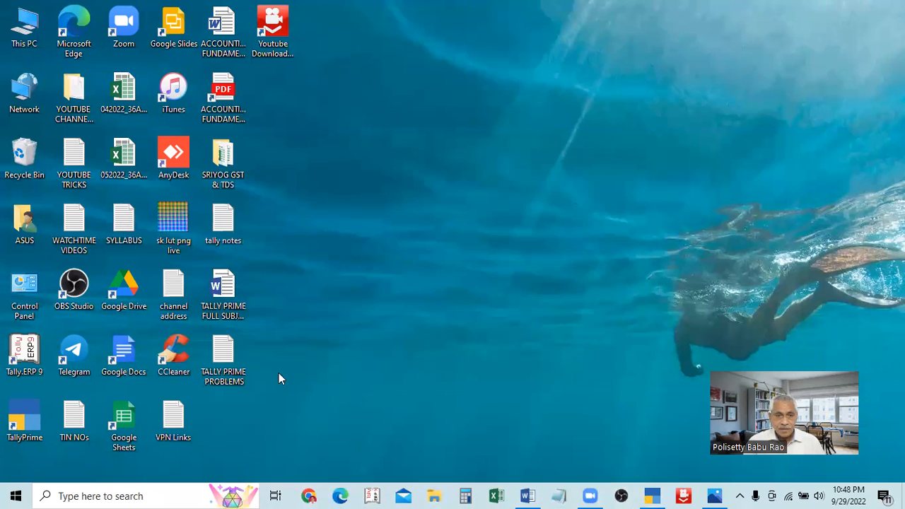
{"action": "double_click", "coordinate": [227, 350]}
{"action": "scroll", "coordinate": [344, 327], "scroll_direction": "down", "scroll_amount": 1}
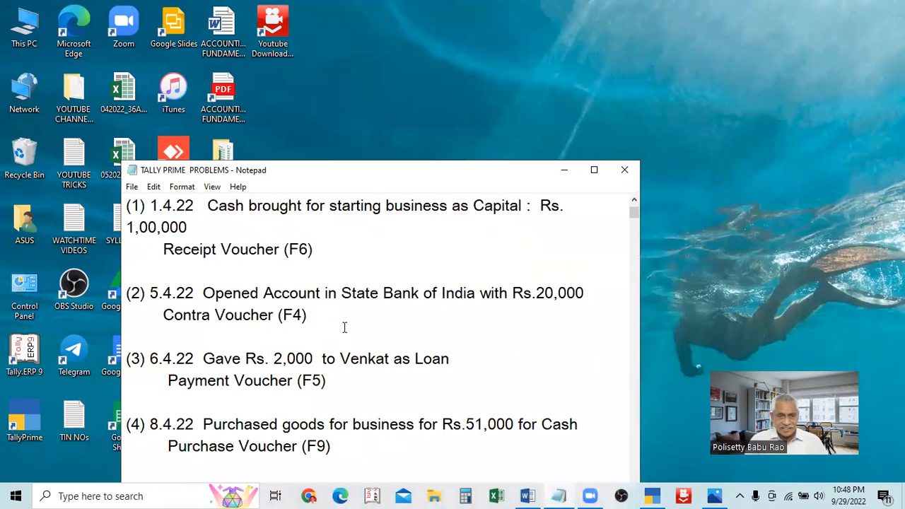
Step: Find Problem # 5 (Contra Voucher) in the maximized problems file and review its transactions
{"action": "scroll", "coordinate": [345, 328], "scroll_direction": "down", "scroll_amount": 18}
{"action": "scroll", "coordinate": [347, 331], "scroll_direction": "down", "scroll_amount": 20}
{"action": "scroll", "coordinate": [347, 334], "scroll_direction": "down", "scroll_amount": 15}
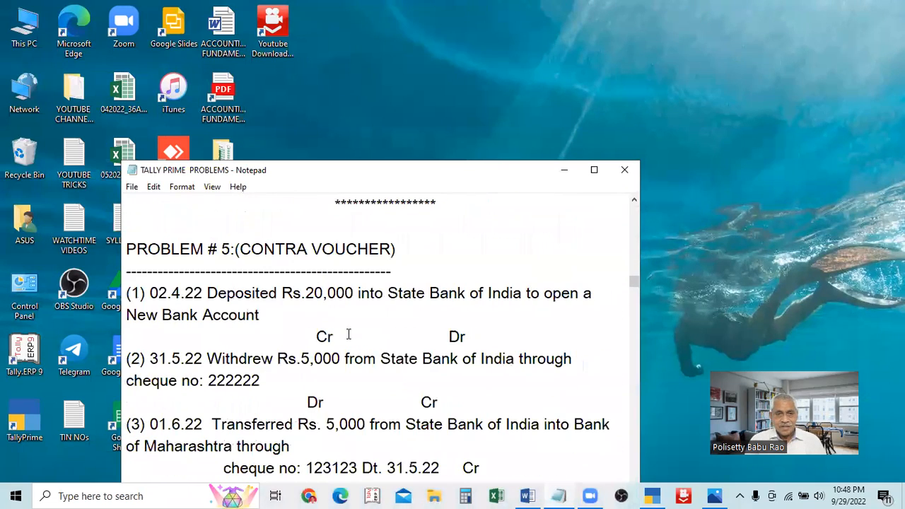
{"action": "scroll", "coordinate": [348, 334], "scroll_direction": "down", "scroll_amount": 2}
{"action": "left_click", "coordinate": [593, 170]}
{"action": "scroll", "coordinate": [575, 279], "scroll_direction": "up", "scroll_amount": 5}
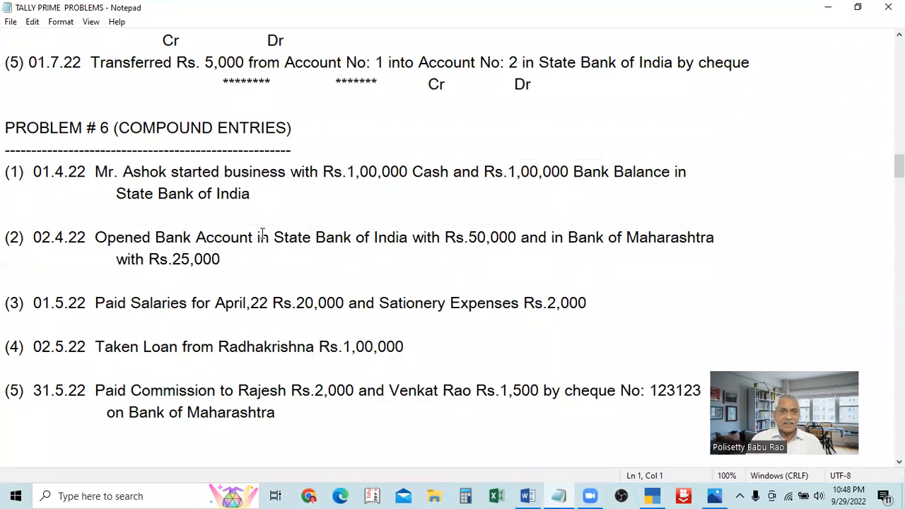
{"action": "scroll", "coordinate": [258, 229], "scroll_direction": "down", "scroll_amount": 3}
{"action": "scroll", "coordinate": [260, 243], "scroll_direction": "down", "scroll_amount": 3}
{"action": "scroll", "coordinate": [263, 254], "scroll_direction": "up", "scroll_amount": 7}
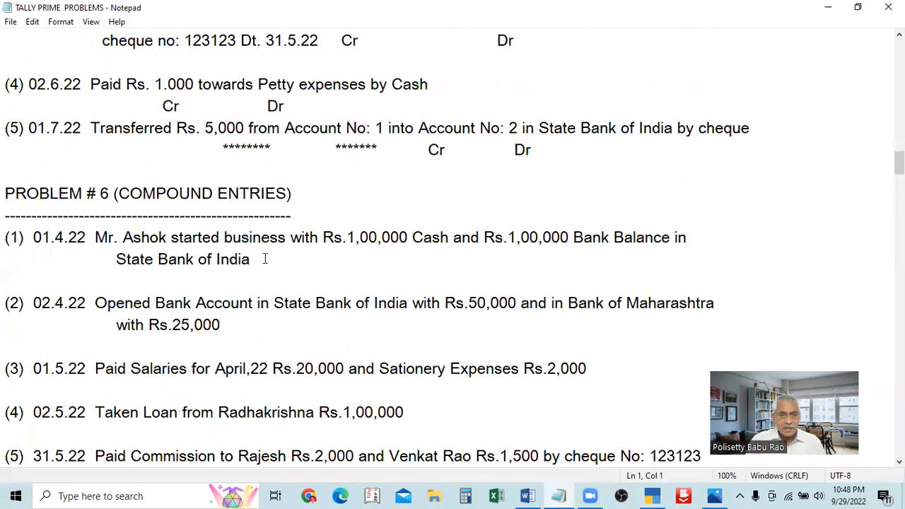
{"action": "scroll", "coordinate": [265, 259], "scroll_direction": "up", "scroll_amount": 3}
{"action": "scroll", "coordinate": [265, 259], "scroll_direction": "up", "scroll_amount": 1}
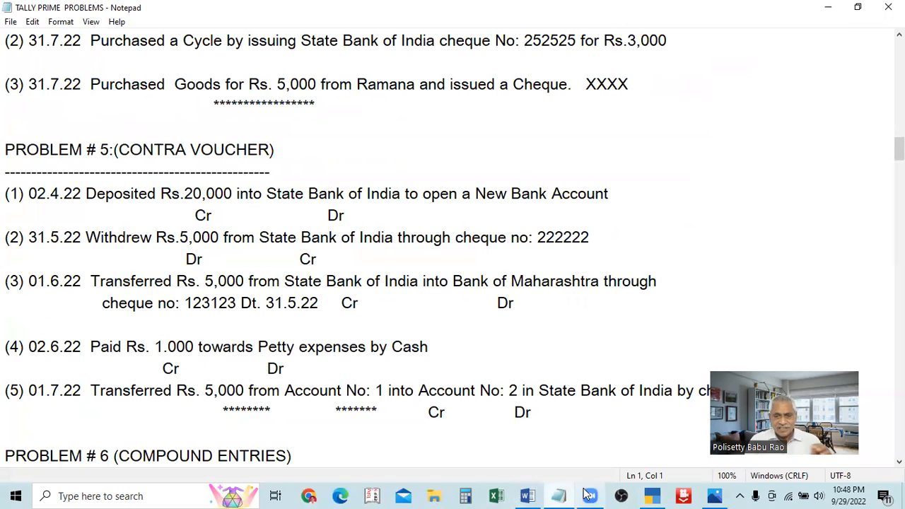
{"action": "left_click", "coordinate": [652, 495]}
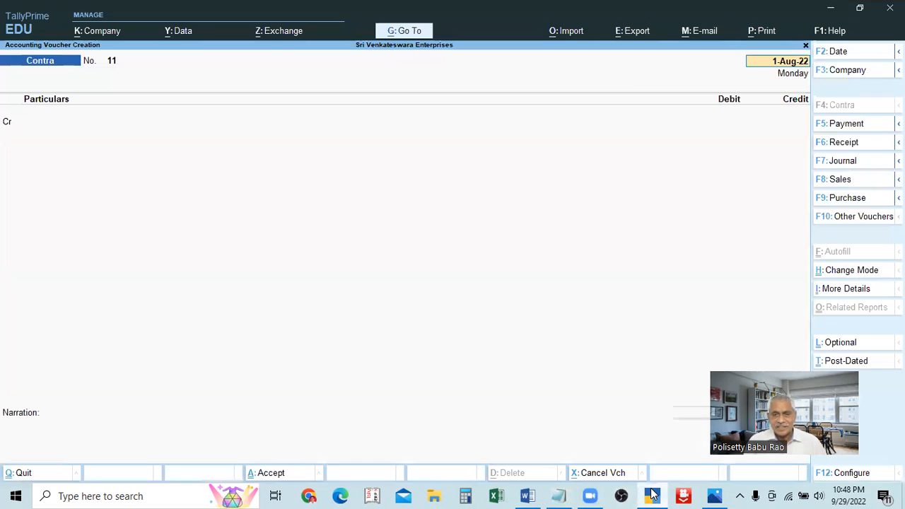
{"action": "left_click", "coordinate": [652, 496]}
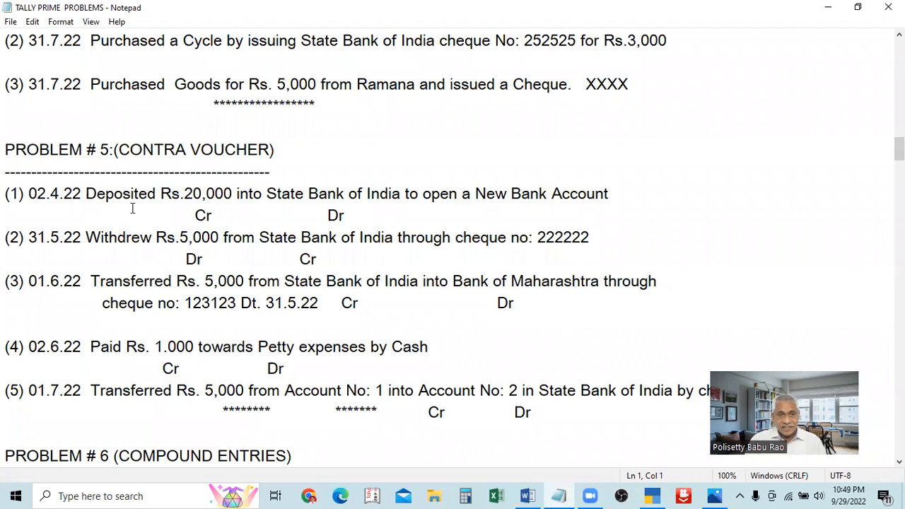
Step: Change the bank in entry (1) of Problem # 5 to State Bank of India-1 and save the file
{"action": "left_click", "coordinate": [400, 196]}
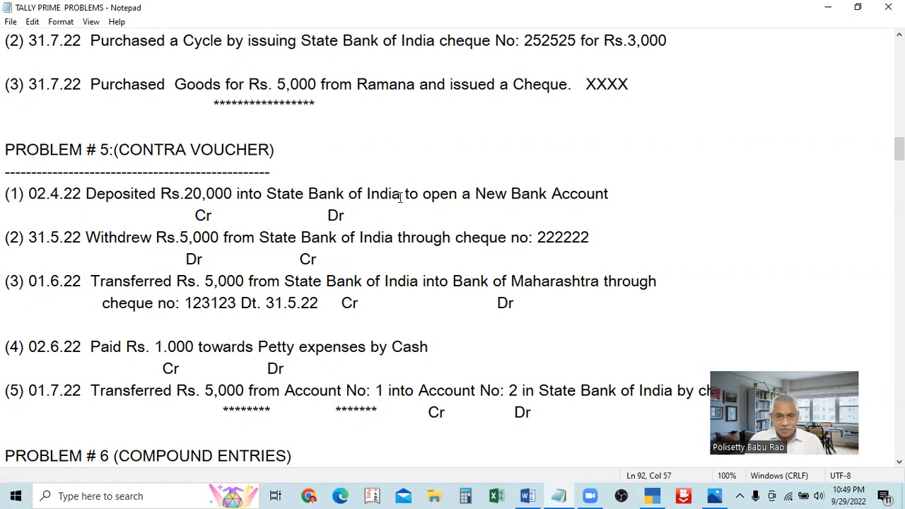
{"action": "key", "text": "BackSpace"}
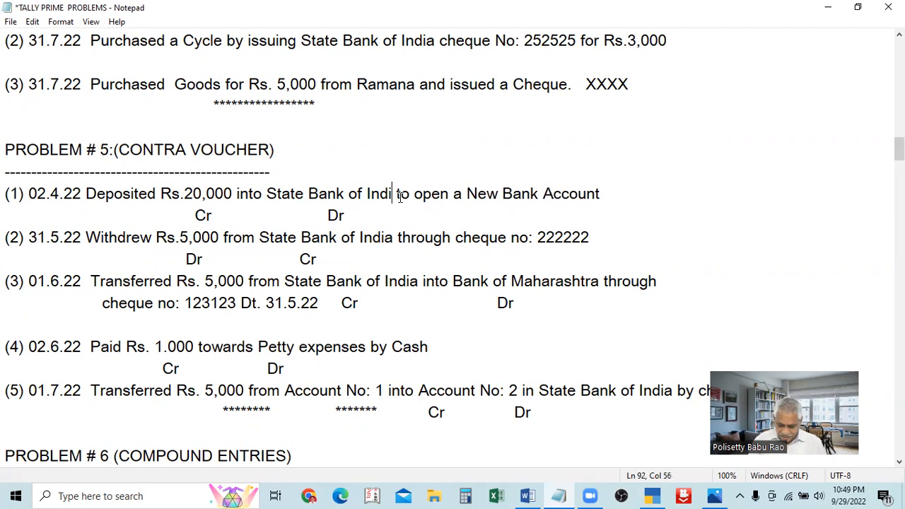
{"action": "type", "text": "a"}
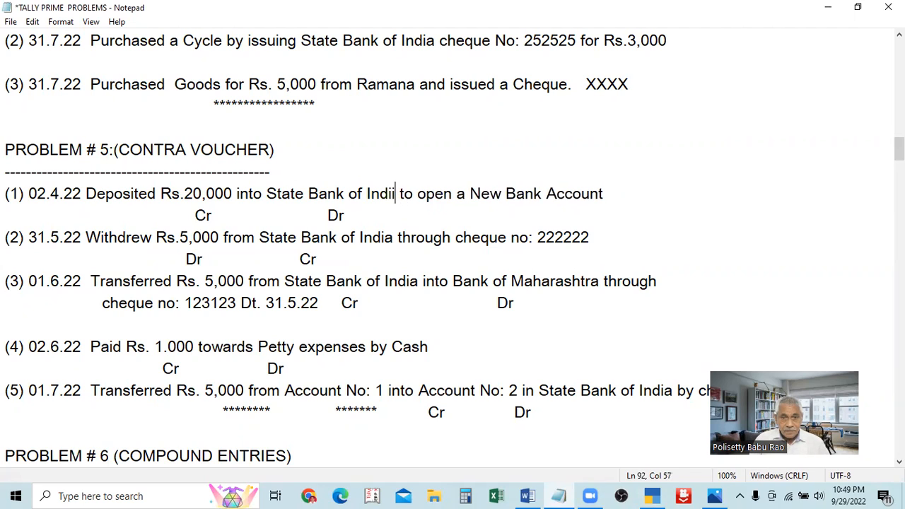
{"action": "type", "text": "-1"}
{"action": "key", "text": "ctrl+s"}
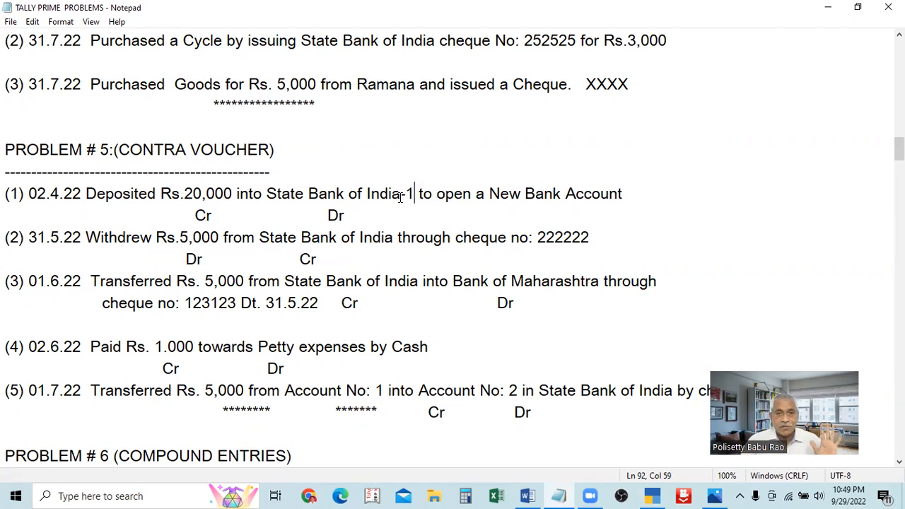
Step: After highlighting entry (1)'s bank and Cr mark, switch to TallyPrime and date the new Contra voucher 2-Apr-22
{"action": "left_click_drag", "start_coordinate": [184, 193], "coordinate": [411, 203]}
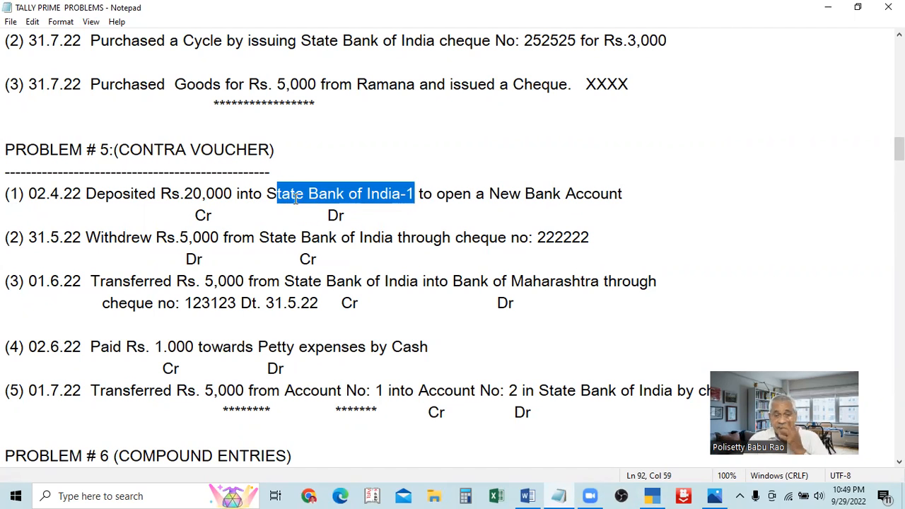
{"action": "left_click_drag", "start_coordinate": [191, 214], "coordinate": [228, 218]}
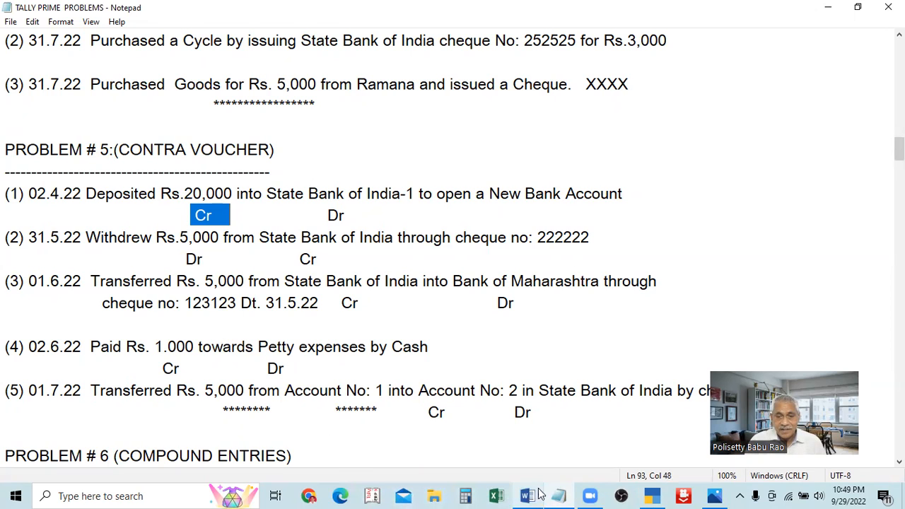
{"action": "left_click", "coordinate": [651, 494]}
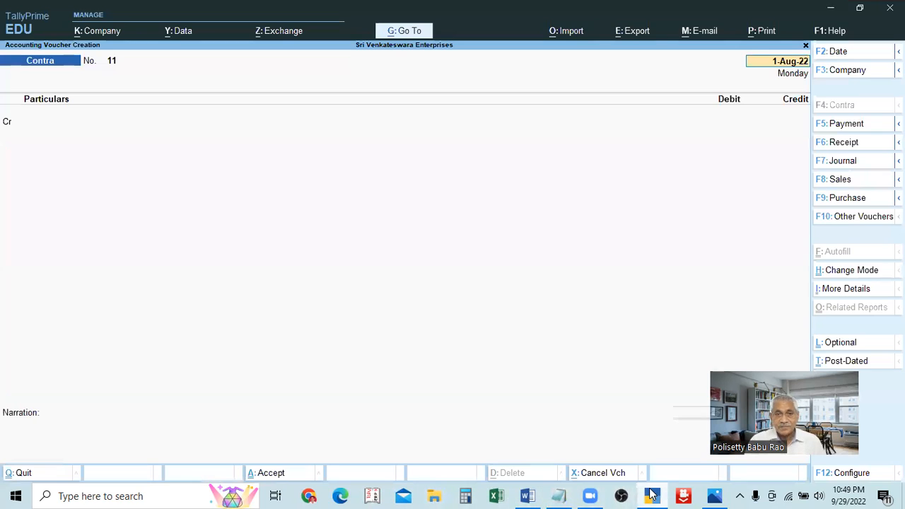
{"action": "key", "text": "F2"}
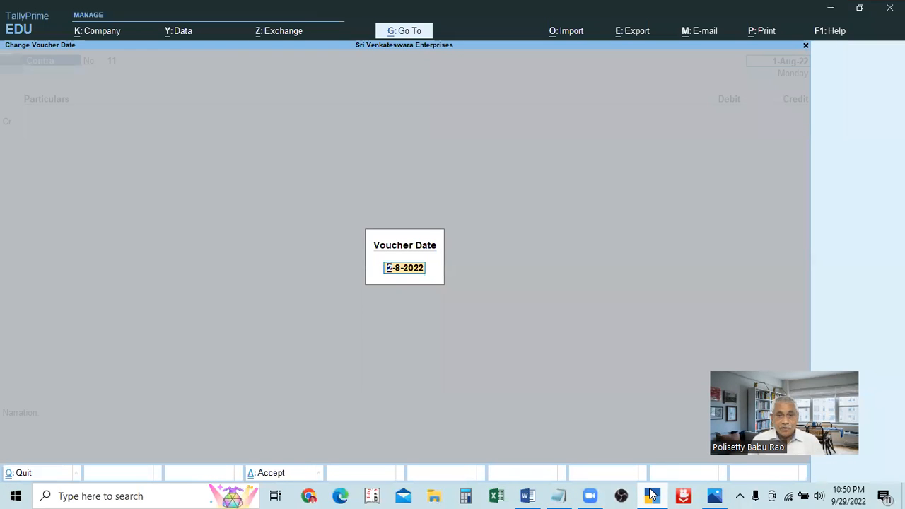
{"action": "type", "text": "2.4"}
{"action": "key", "text": "Return"}
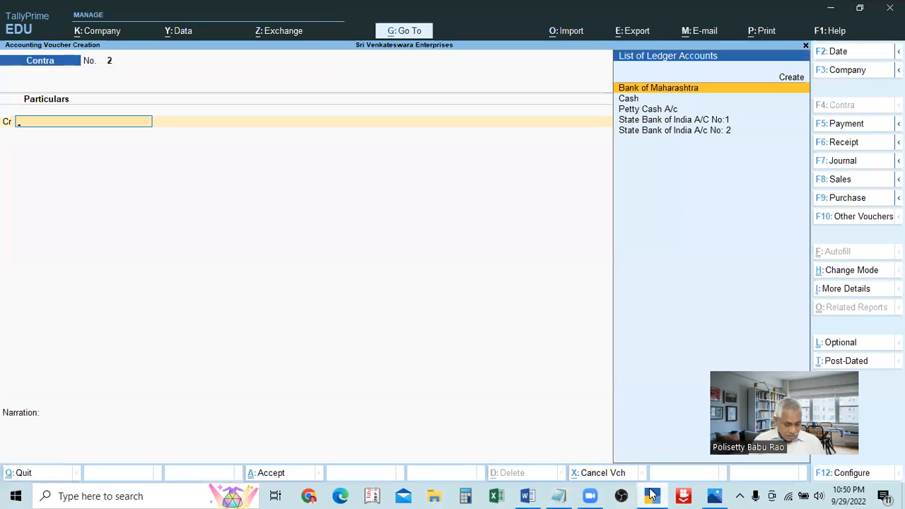
Step: Check entry (1) in Notepad, credit Cash with 20,000 in the Contra voucher and go to its debit ledger
{"action": "left_click", "coordinate": [651, 495]}
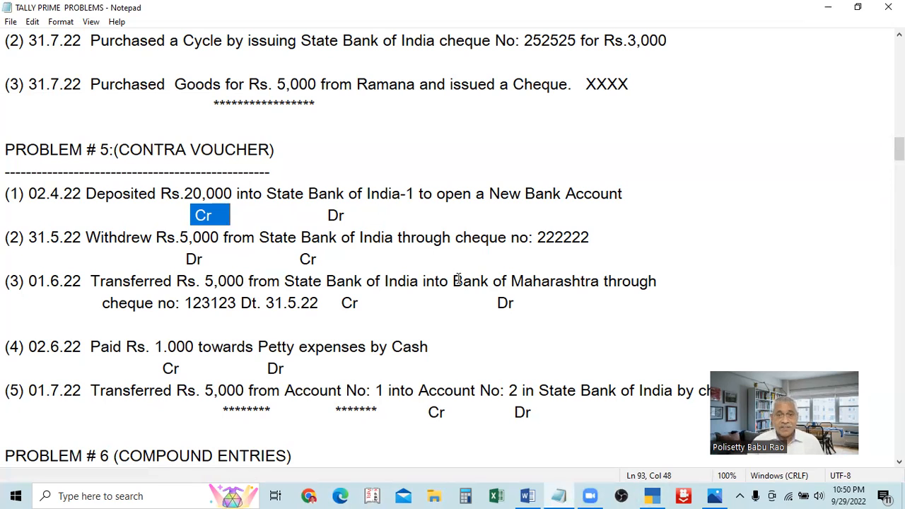
{"action": "key", "text": "alt+Tab"}
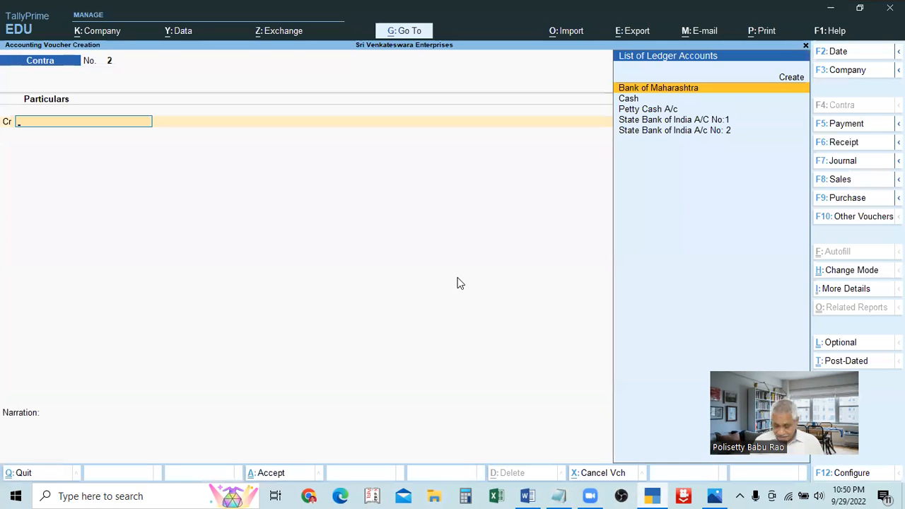
{"action": "key", "text": "Down"}
{"action": "key", "text": "Return"}
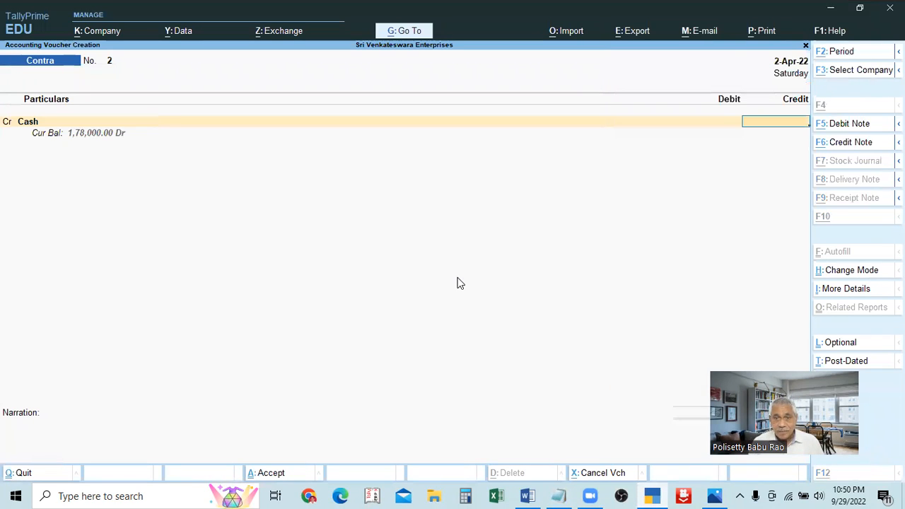
{"action": "key", "text": "alt+Tab"}
{"action": "key", "text": "alt+Tab"}
{"action": "type", "text": "20000"}
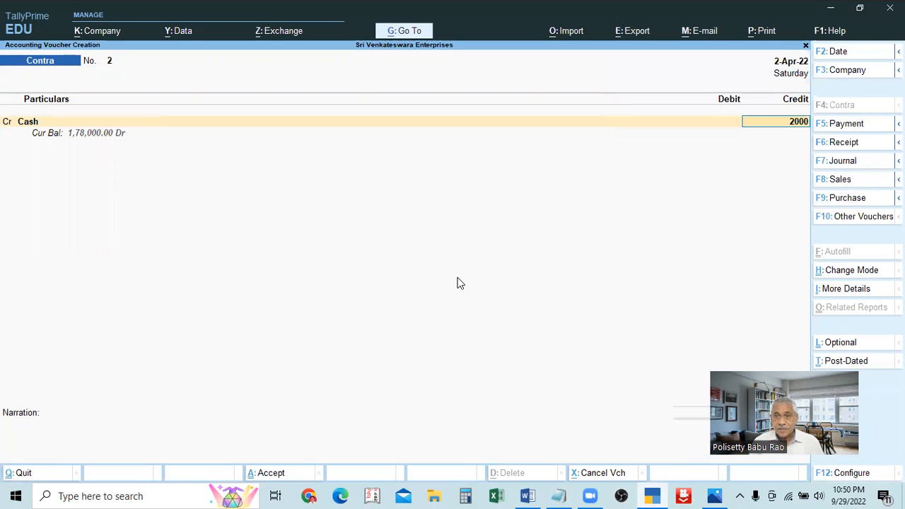
{"action": "key", "text": "Return"}
{"action": "key", "text": "Return"}
{"action": "key", "text": "Return"}
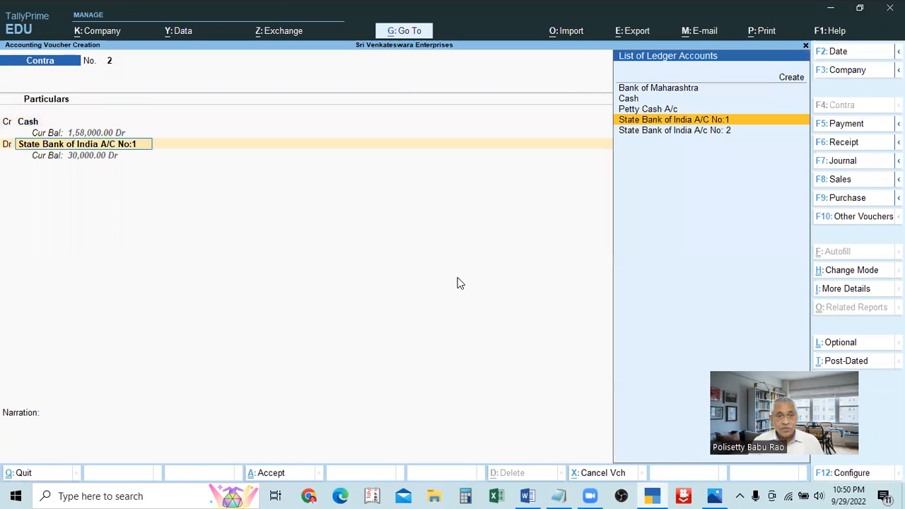
Step: Debit State Bank of India A/C No:1 with 20,000 and allocate the full amount as a Cash transaction
{"action": "key", "text": "Return"}
{"action": "key", "text": "Return"}
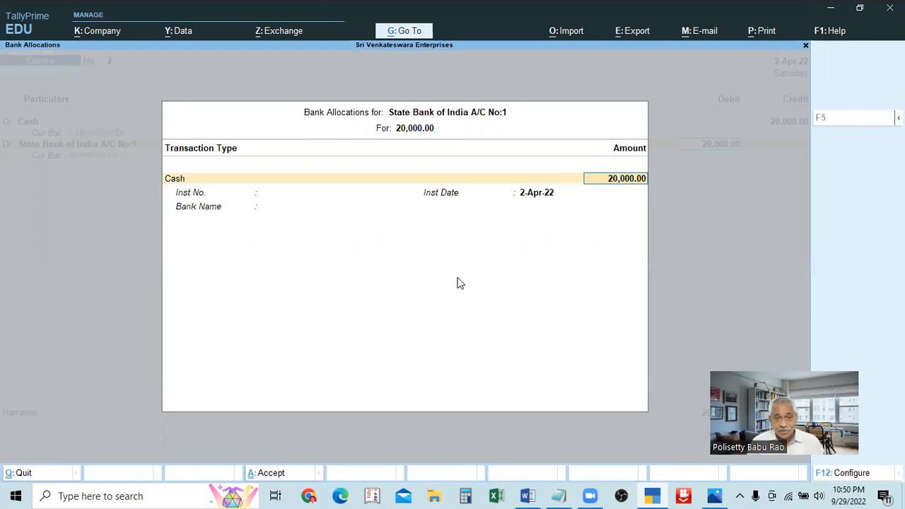
{"action": "key", "text": "Return"}
Step: Leave the cash denominations, bank name and narration blank and finish the 2-Apr-22 Contra voucher
{"action": "key", "text": "Return"}
{"action": "key", "text": "Return"}
{"action": "key", "text": "Return"}
{"action": "key", "text": "Return"}
{"action": "key", "text": "Return"}
{"action": "key", "text": "Return"}
{"action": "key", "text": "Return"}
{"action": "key", "text": "Return"}
{"action": "key", "text": "Return"}
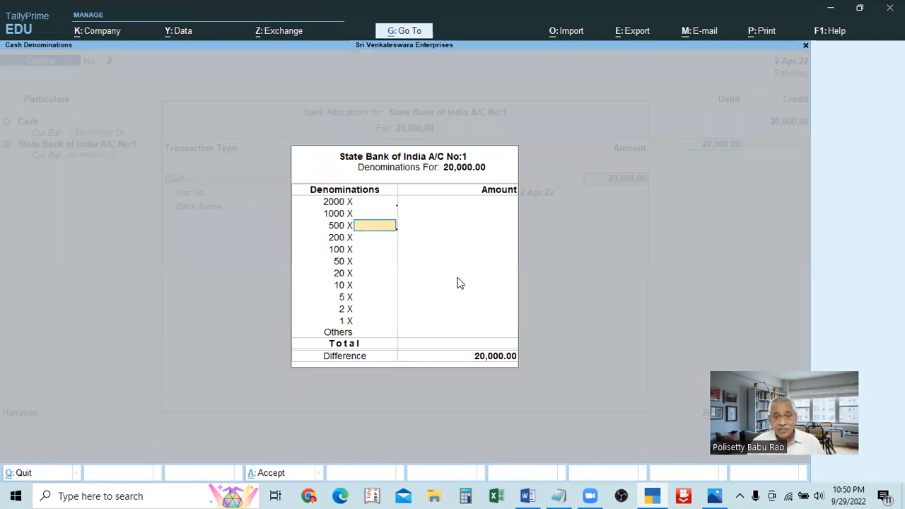
{"action": "key", "text": "Return"}
{"action": "key", "text": "Return"}
{"action": "key", "text": "Return"}
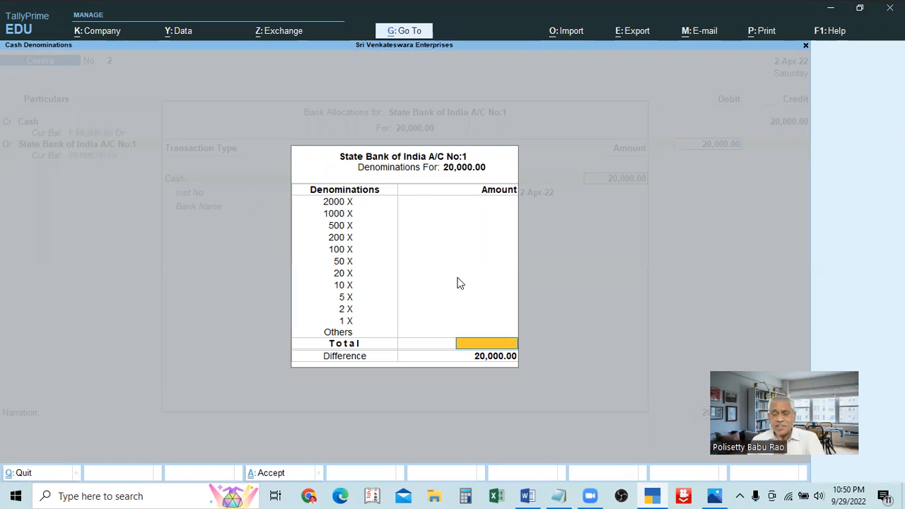
{"action": "key", "text": "Return"}
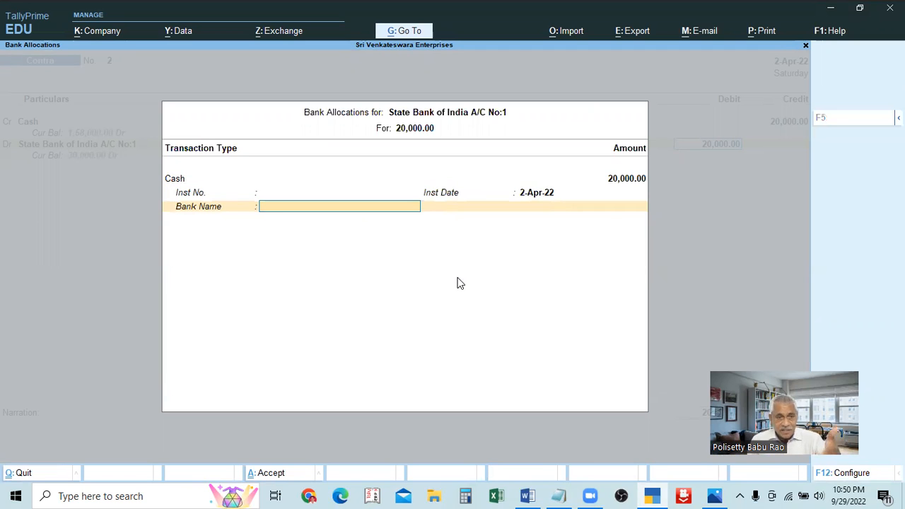
{"action": "key", "text": "Return"}
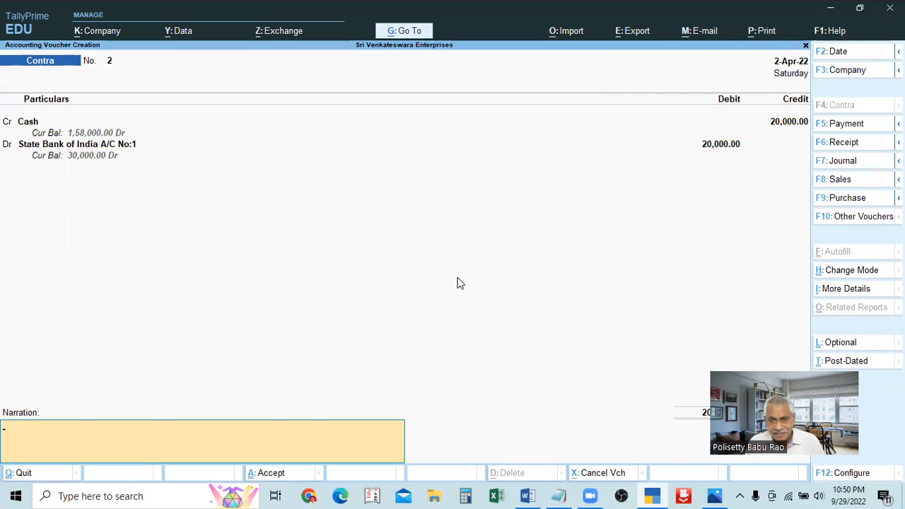
{"action": "key", "text": "Return"}
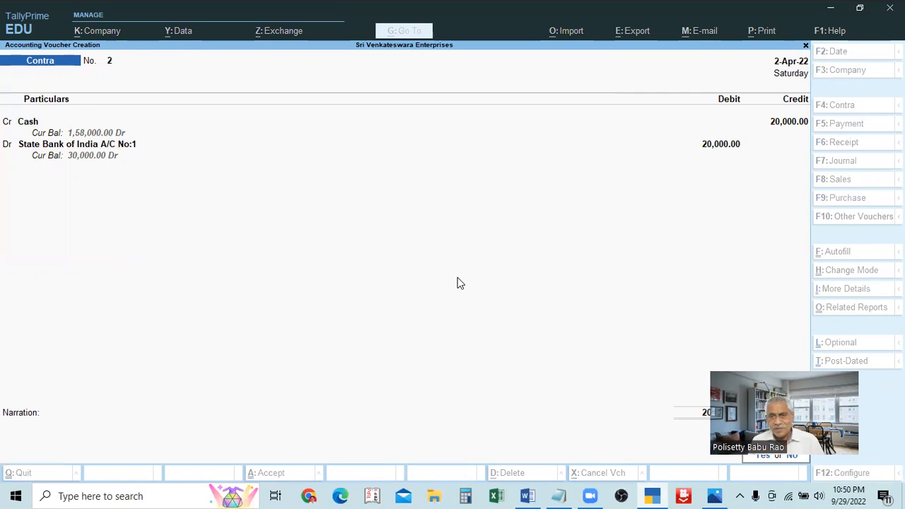
Step: Switch to Notepad and change the bank in entry (2) of Problem # 5 to State Bank of India-1
{"action": "key", "text": "alt+Tab"}
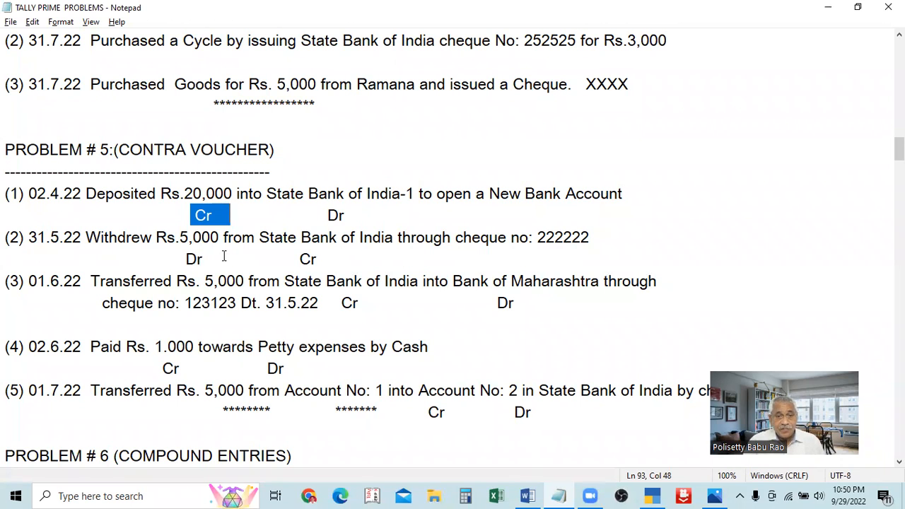
{"action": "left_click", "coordinate": [395, 236]}
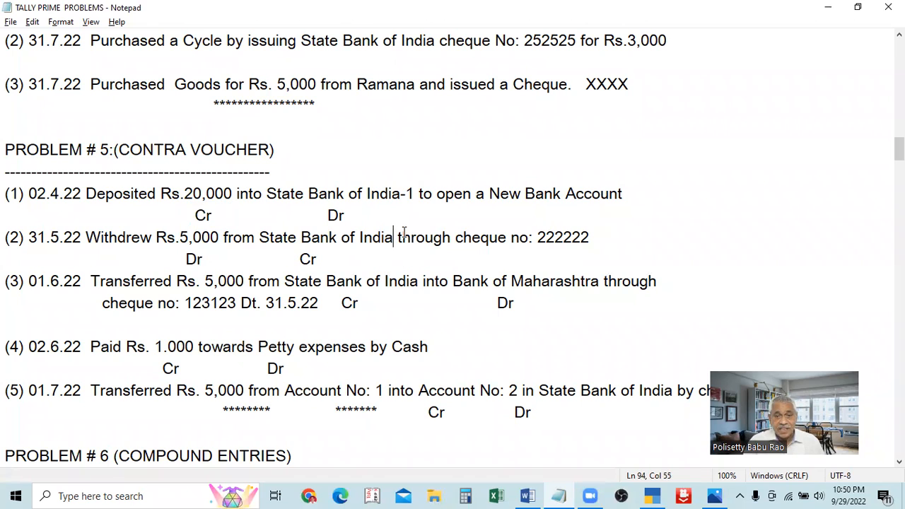
{"action": "type", "text": "-"}
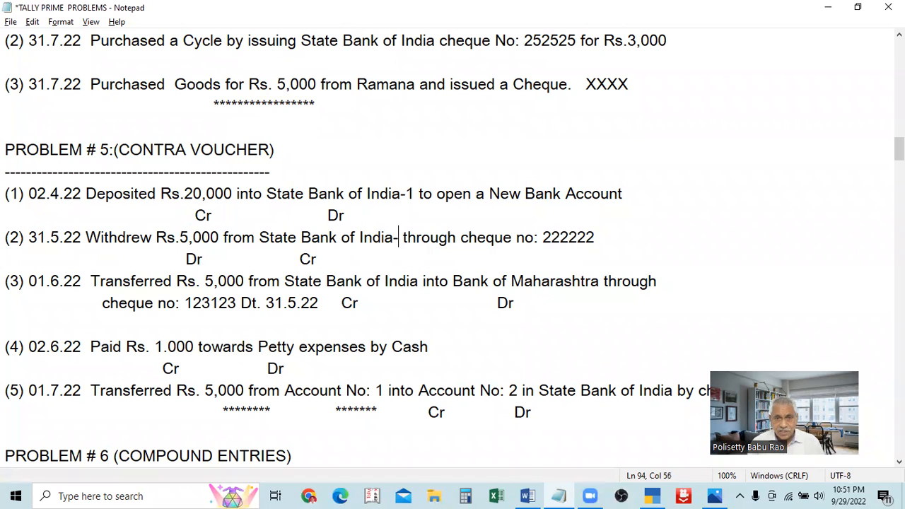
{"action": "type", "text": "1"}
{"action": "key", "text": "BackSpace"}
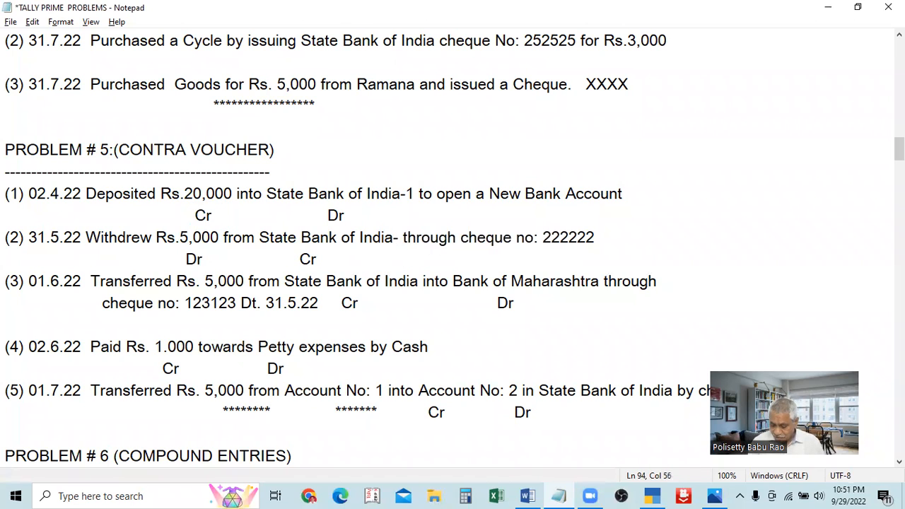
{"action": "type", "text": "1"}
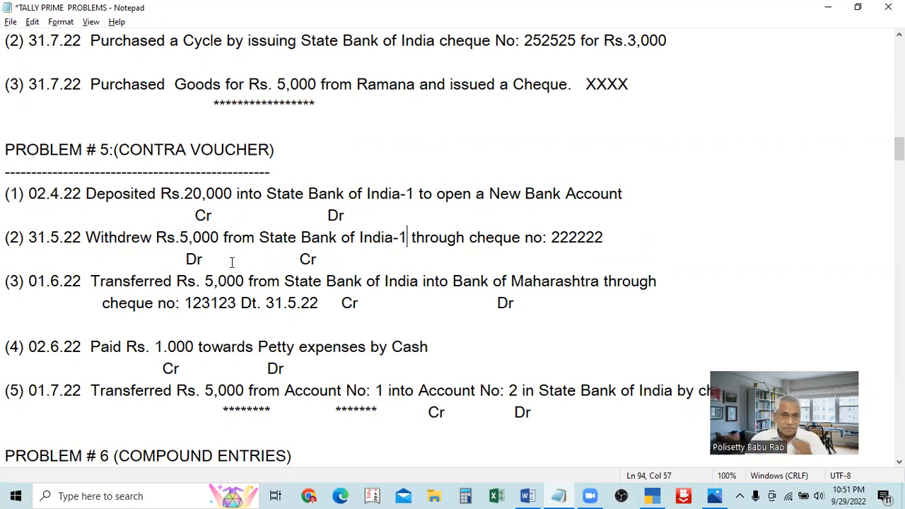
Step: Highlight the amount, the bank and the Dr and Cr marks of entry (2) in turn to review its posting
{"action": "left_click_drag", "start_coordinate": [176, 238], "coordinate": [210, 244]}
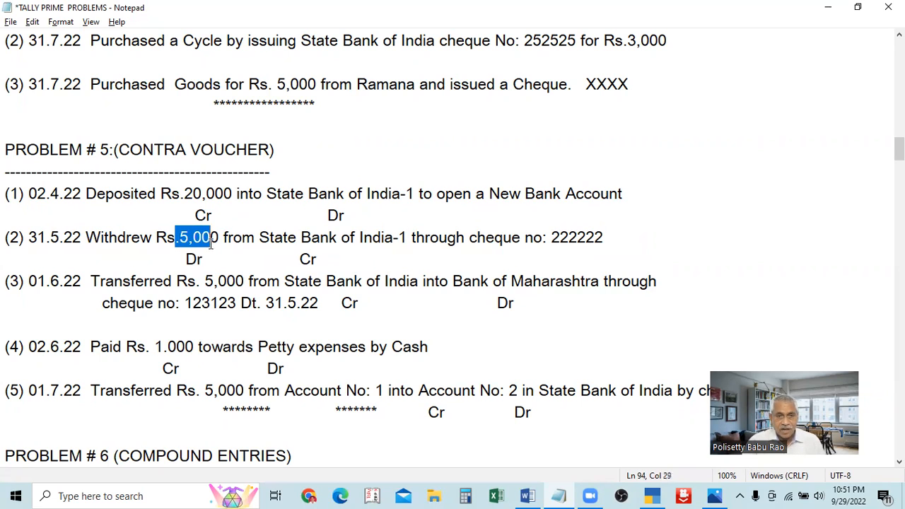
{"action": "left_click_drag", "start_coordinate": [268, 238], "coordinate": [406, 240]}
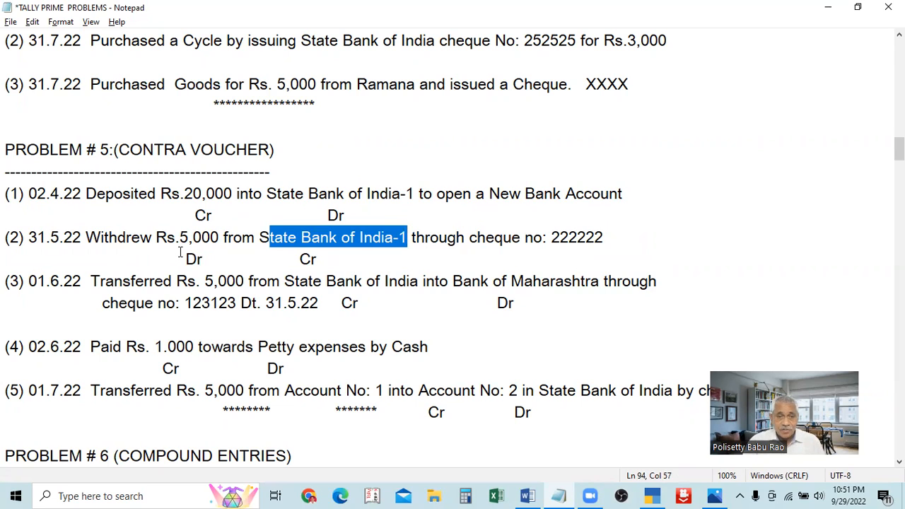
{"action": "left_click_drag", "start_coordinate": [180, 257], "coordinate": [203, 257]}
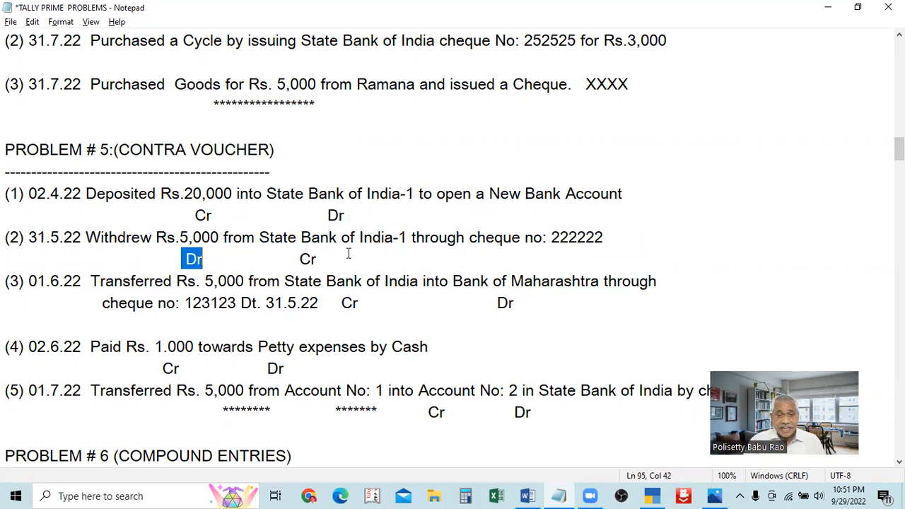
{"action": "left_click_drag", "start_coordinate": [299, 258], "coordinate": [323, 257]}
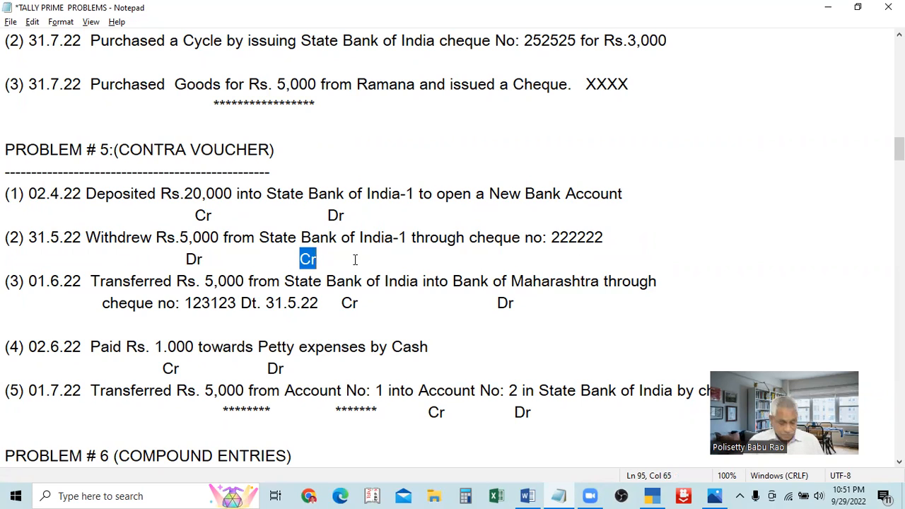
Step: Switch to TallyPrime and date the new Contra voucher 31-May-22
{"action": "key", "text": "alt+Tab"}
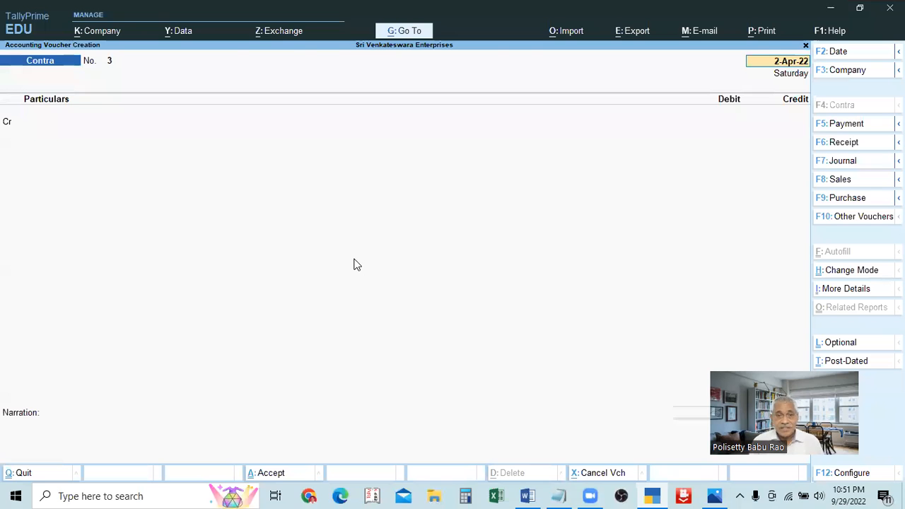
{"action": "key", "text": "alt"}
{"action": "key", "text": "alt+Tab"}
{"action": "key", "text": "alt+Tab"}
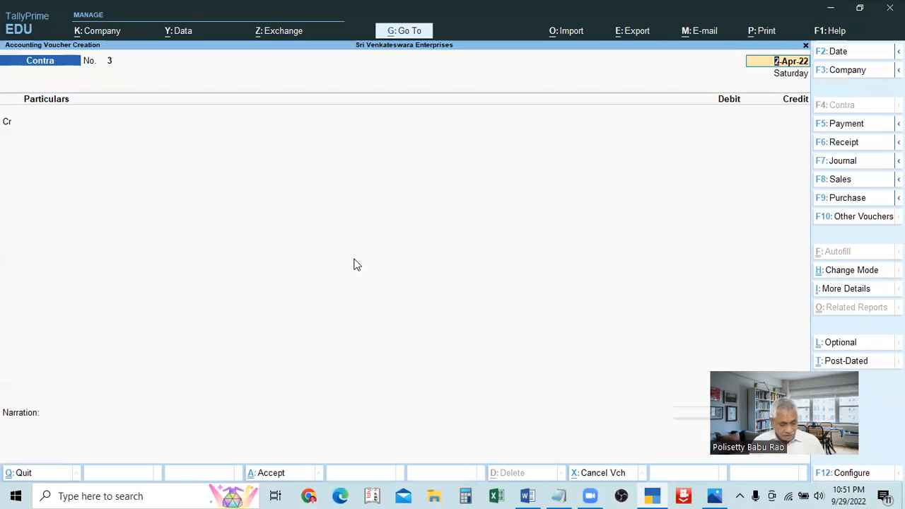
{"action": "key", "text": "F2"}
{"action": "type", "text": "31.5"}
{"action": "key", "text": "Return"}
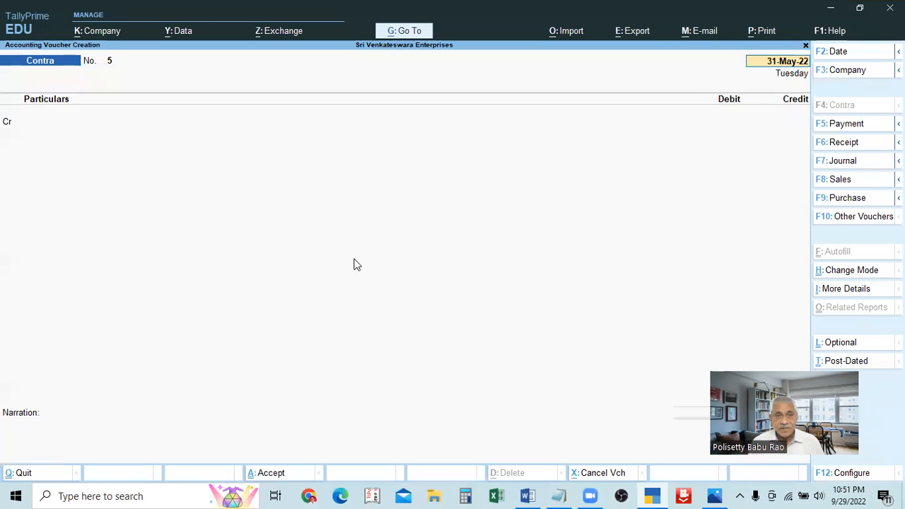
{"action": "key", "text": "Return"}
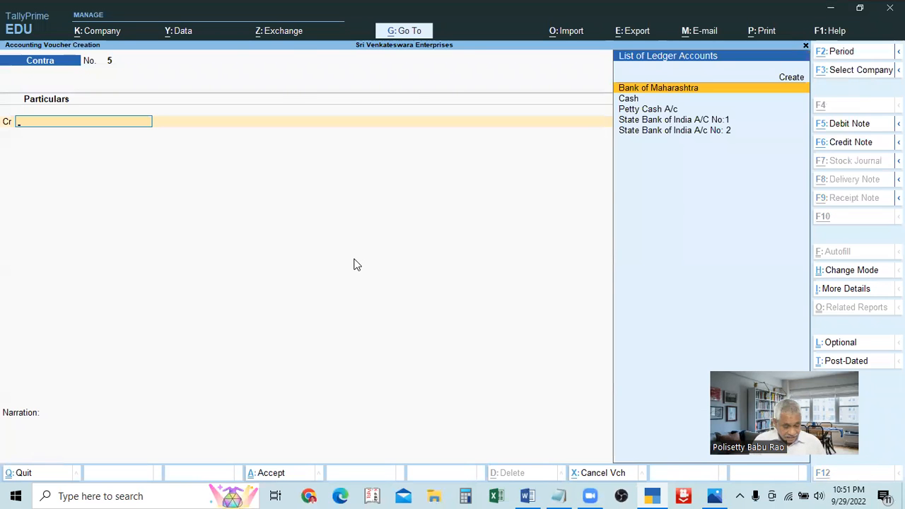
Step: Recheck entry (2) in Notepad and choose State Bank of India A/C No:1 as the voucher's credit ledger
{"action": "key", "text": "alt+Tab"}
{"action": "key", "text": "alt+Tab"}
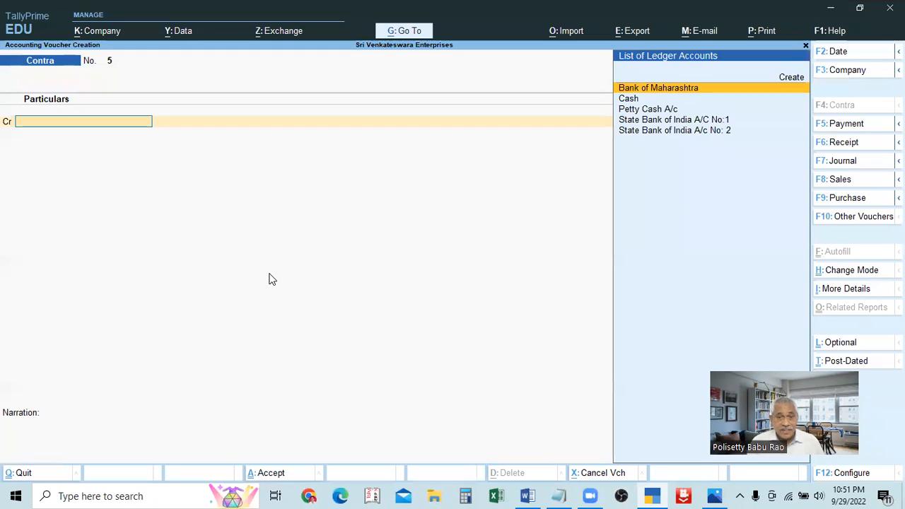
{"action": "key", "text": "alt+Tab"}
{"action": "key", "text": "alt+Tab"}
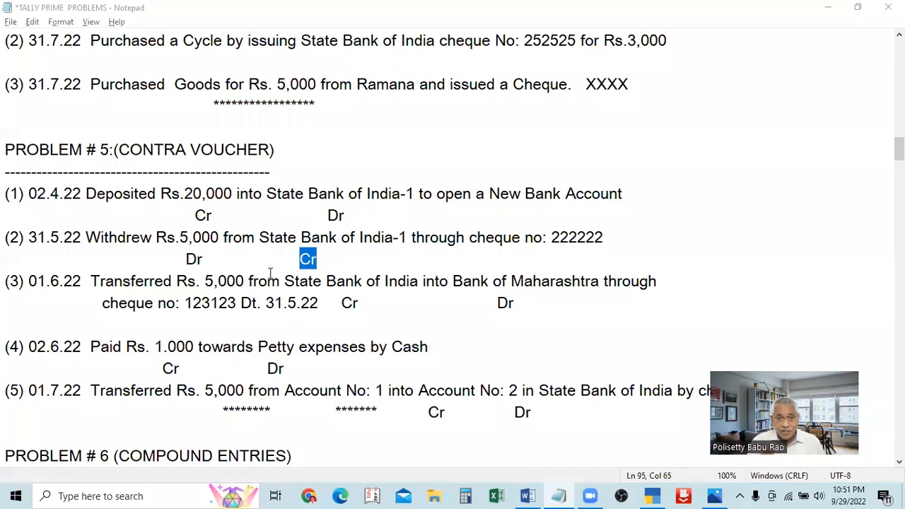
{"action": "key", "text": "alt+Tab"}
{"action": "key", "text": "alt+Tab"}
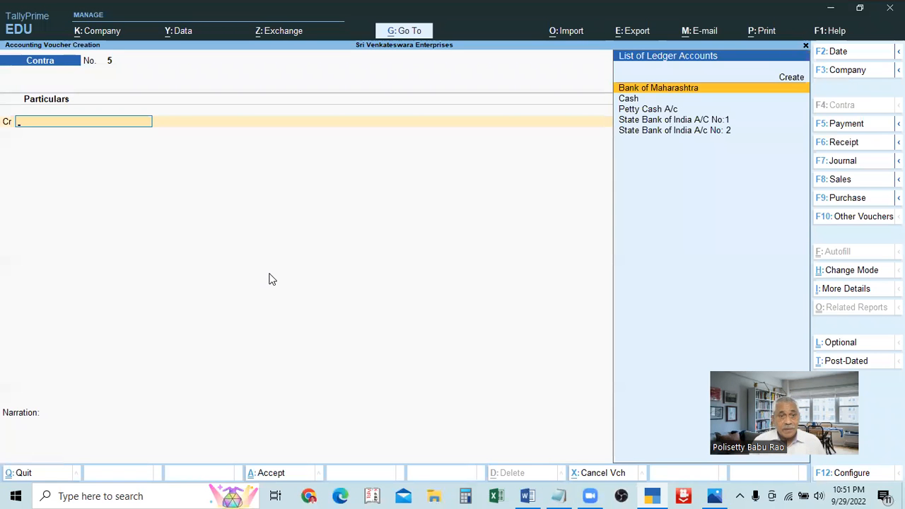
{"action": "key", "text": "Down"}
{"action": "key", "text": "Down"}
{"action": "key", "text": "Down"}
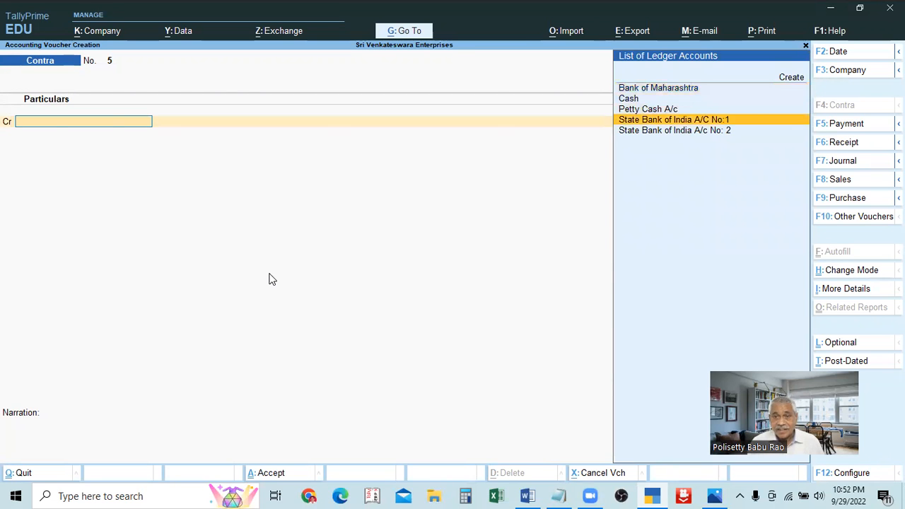
{"action": "key", "text": "Return"}
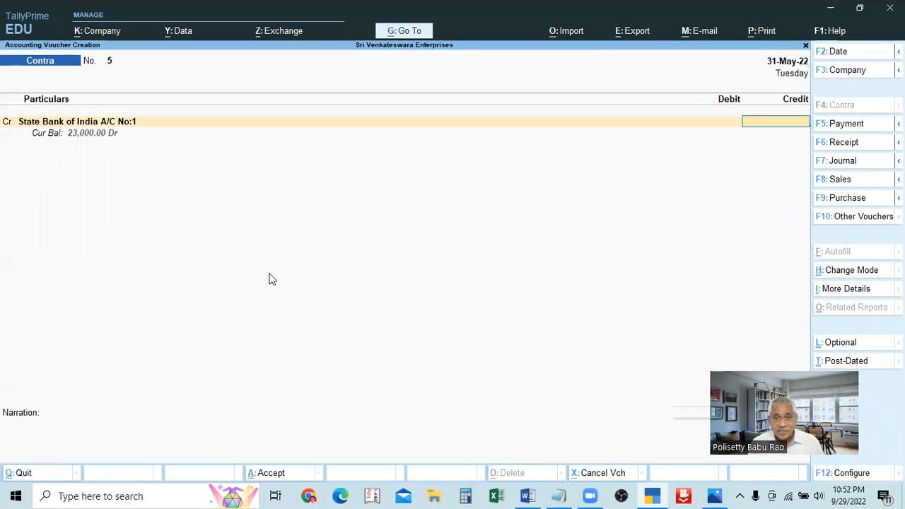
Step: Check the withdrawal amount in Notepad and credit State Bank of India A/C No:1 with 5,000
{"action": "key", "text": "alt+Tab"}
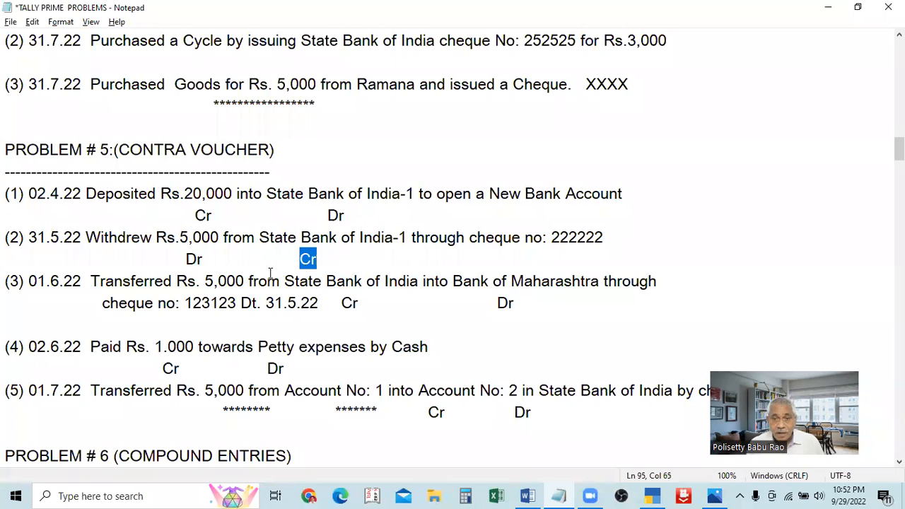
{"action": "key", "text": "alt+Tab"}
{"action": "type", "text": "5000"}
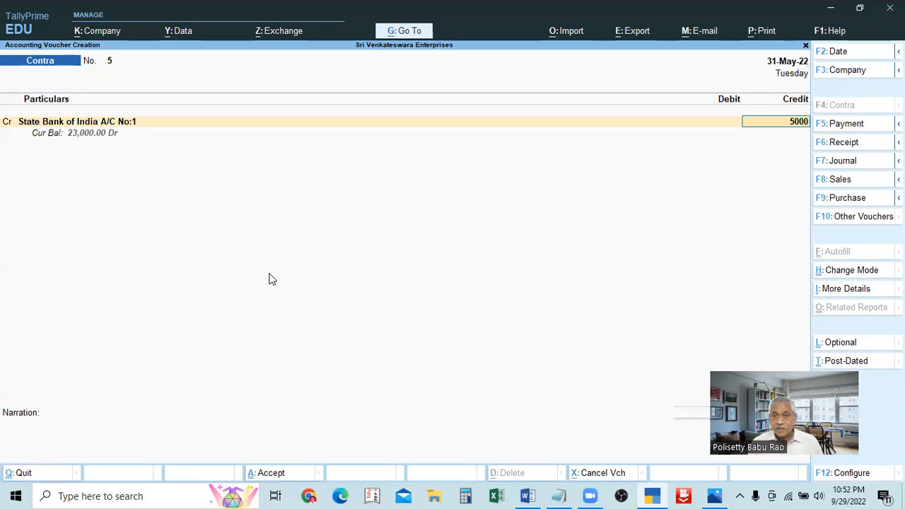
{"action": "key", "text": "Return"}
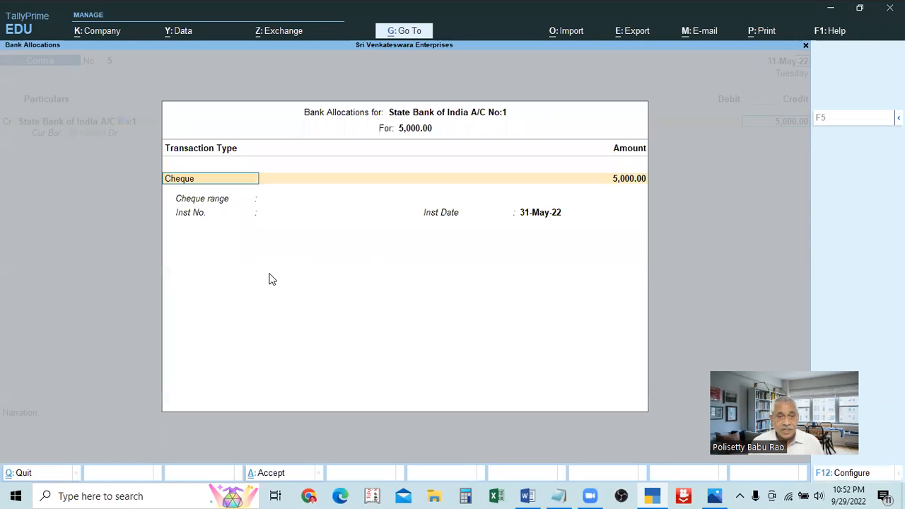
Step: Allocate the withdrawal as a Cheque with range Not Applicable and, after checking Notepad, set its instrument number to 222222
{"action": "key", "text": "alt+Tab"}
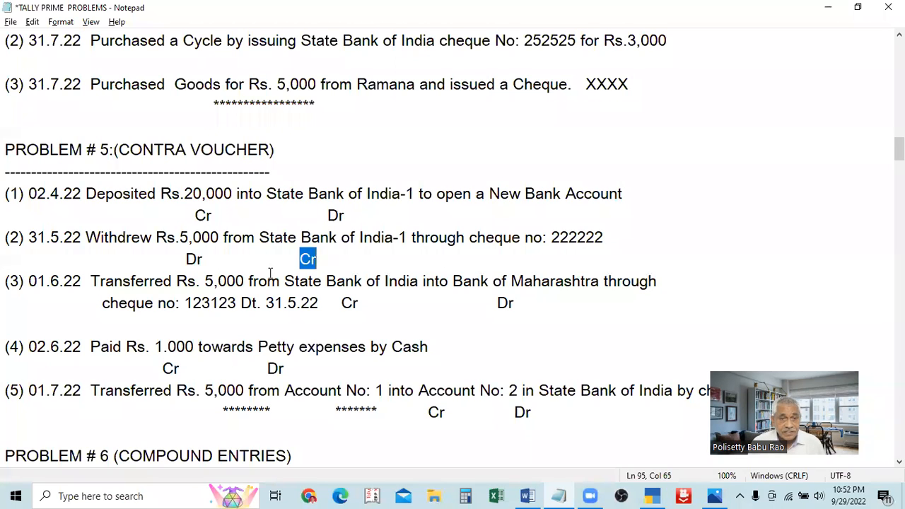
{"action": "key", "text": "alt+Tab"}
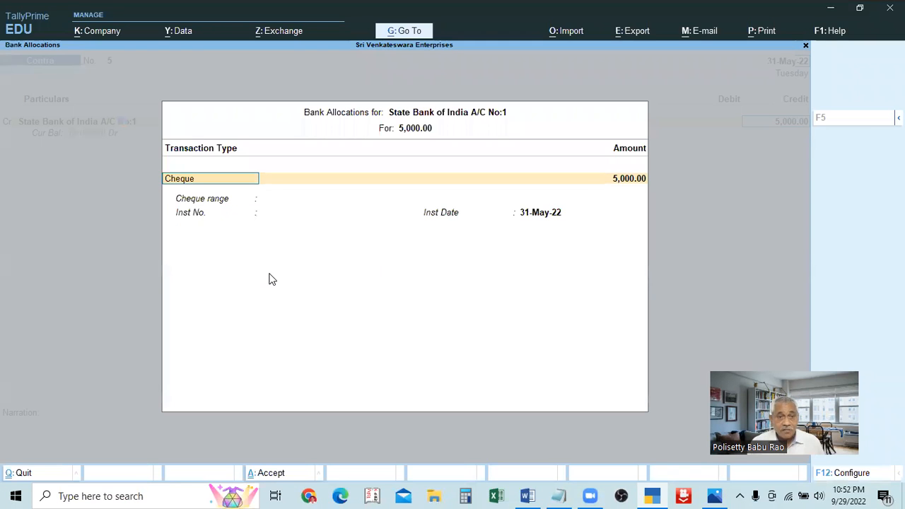
{"action": "key", "text": "Return"}
{"action": "key", "text": "Return"}
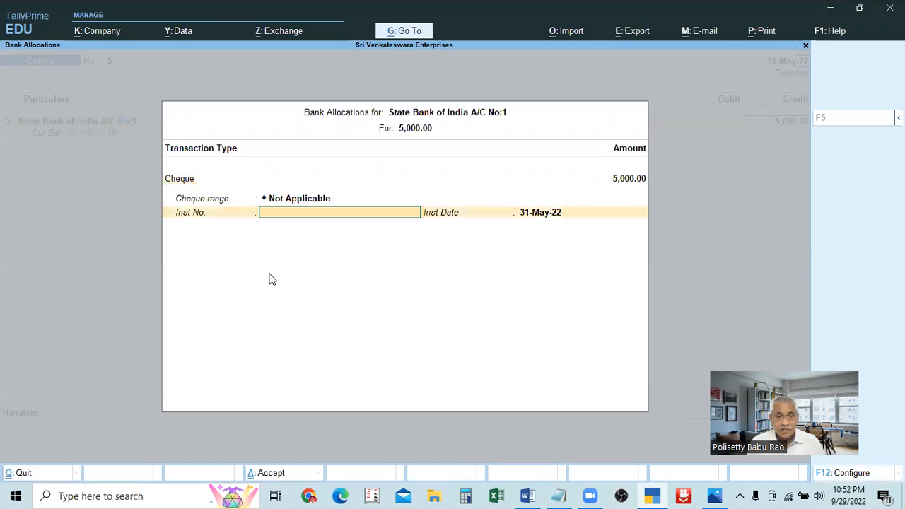
{"action": "key", "text": "alt+Tab"}
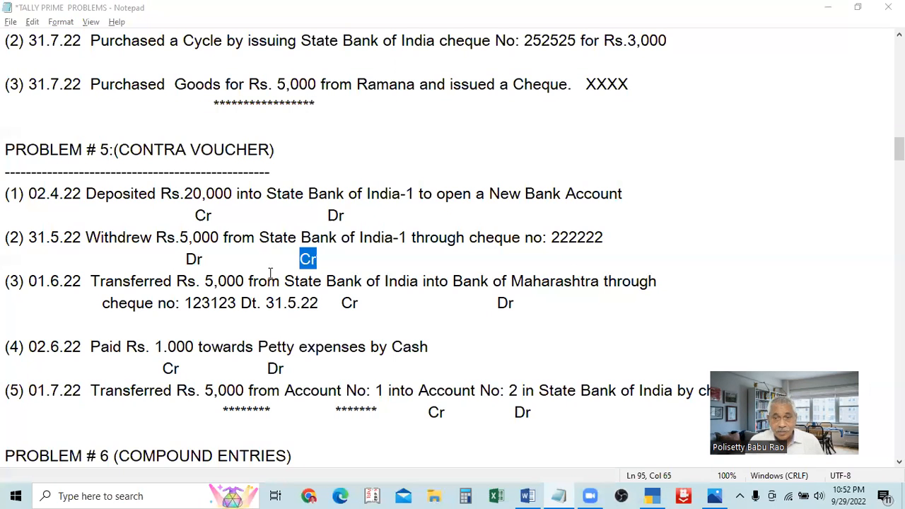
{"action": "key", "text": "alt+Tab"}
{"action": "type", "text": "222222"}
{"action": "key", "text": "Return"}
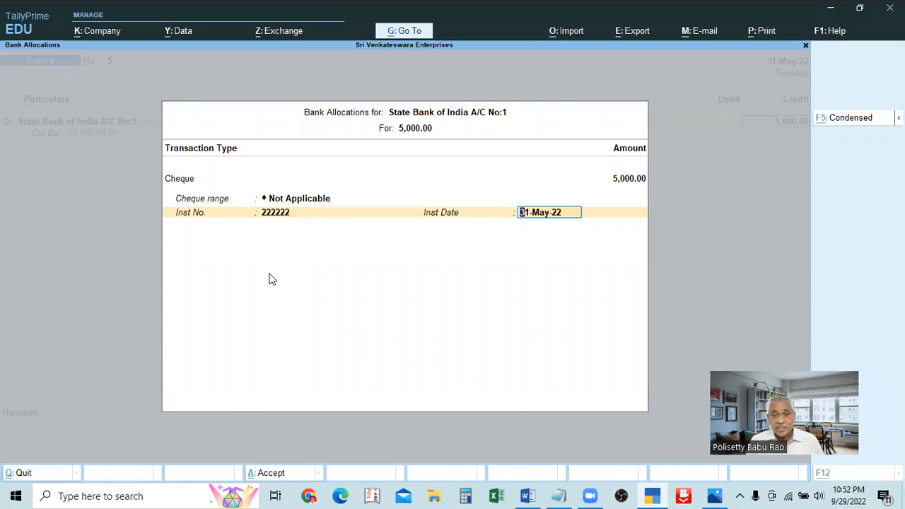
Step: Recheck entry (2) in Notepad and confirm 31-May-22 as the withdrawal cheque's instrument date in TallyPrime
{"action": "key", "text": "alt+Tab"}
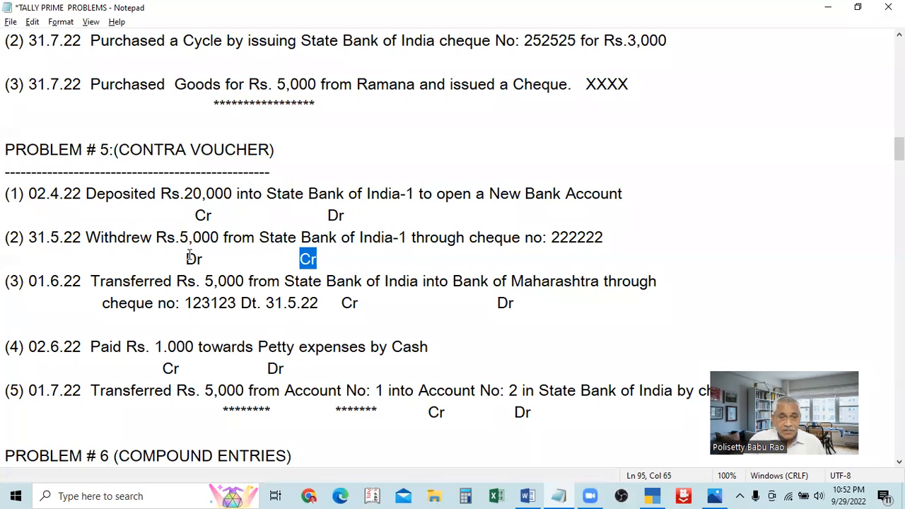
{"action": "key", "text": "alt+Tab"}
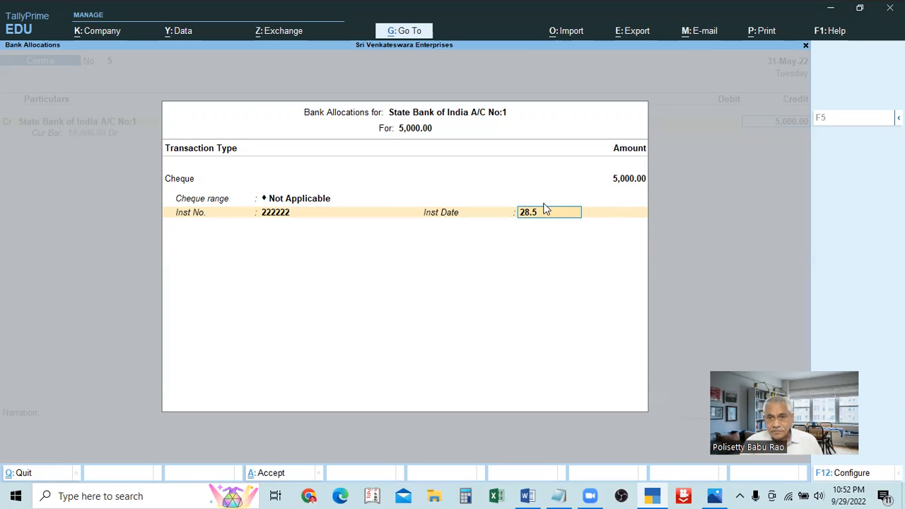
{"action": "key", "text": "Up"}
{"action": "key", "text": "Return"}
{"action": "key", "text": "Return"}
{"action": "key", "text": "BackSpace"}
{"action": "key", "text": "BackSpace"}
{"action": "key", "text": "BackSpace"}
{"action": "key", "text": "BackSpace"}
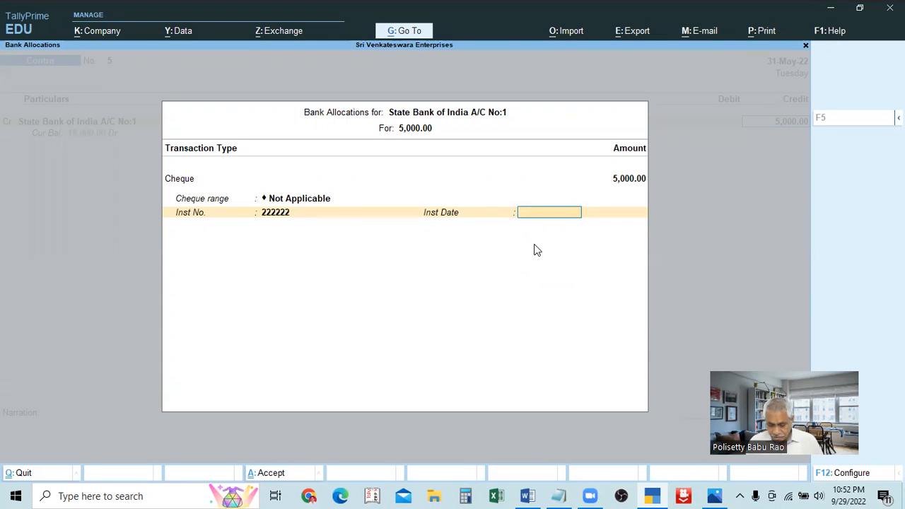
{"action": "key", "text": "BackSpace"}
{"action": "key", "text": "Return"}
{"action": "key", "text": "Return"}
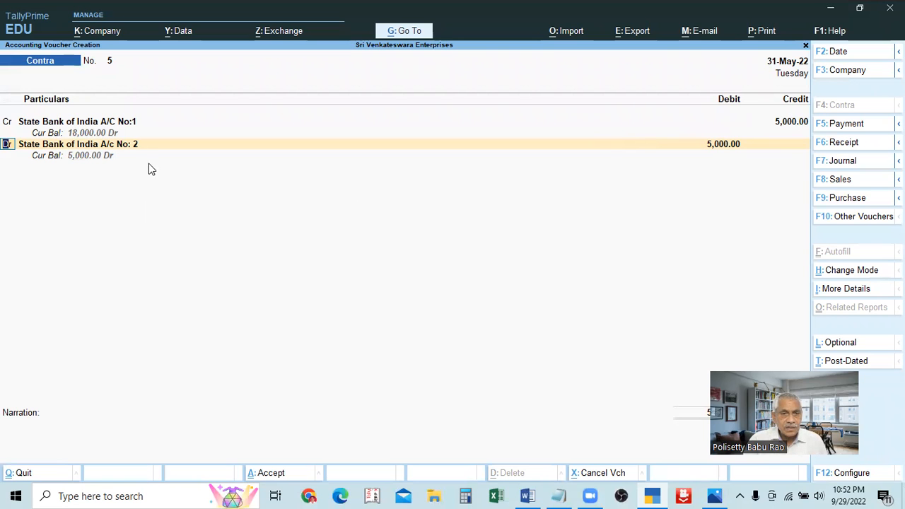
Step: Reopen the State Bank of India A/C No:1 credit line and review its cheque allocation
{"action": "left_click", "coordinate": [120, 147]}
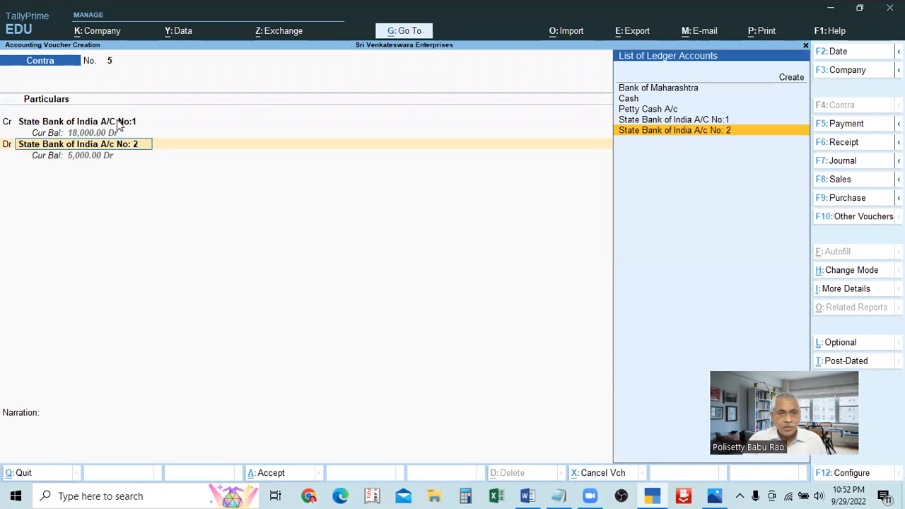
{"action": "left_click", "coordinate": [119, 123]}
{"action": "key", "text": "Return"}
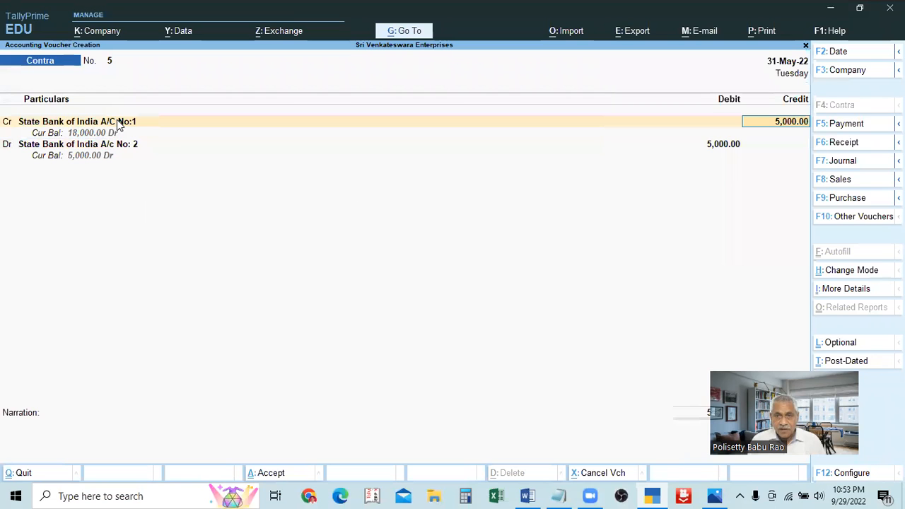
{"action": "key", "text": "Return"}
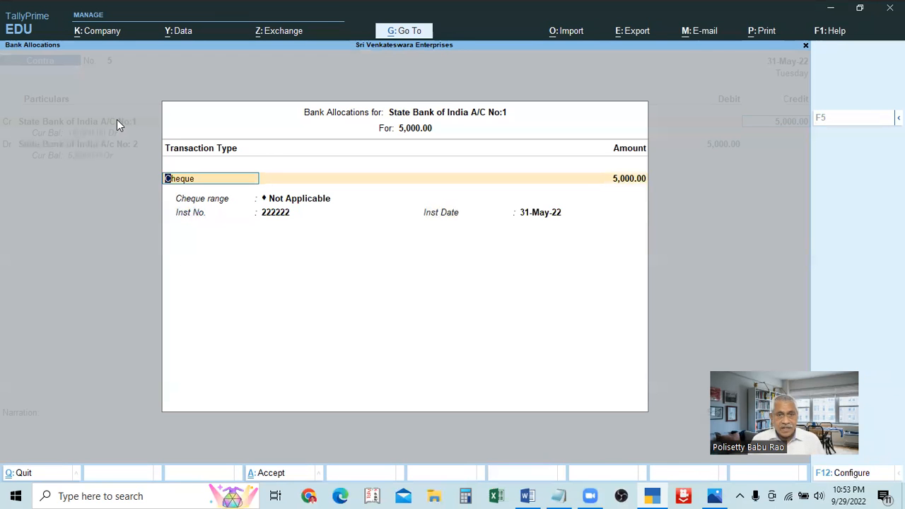
{"action": "key", "text": "Return"}
{"action": "key", "text": "Return"}
{"action": "key", "text": "Return"}
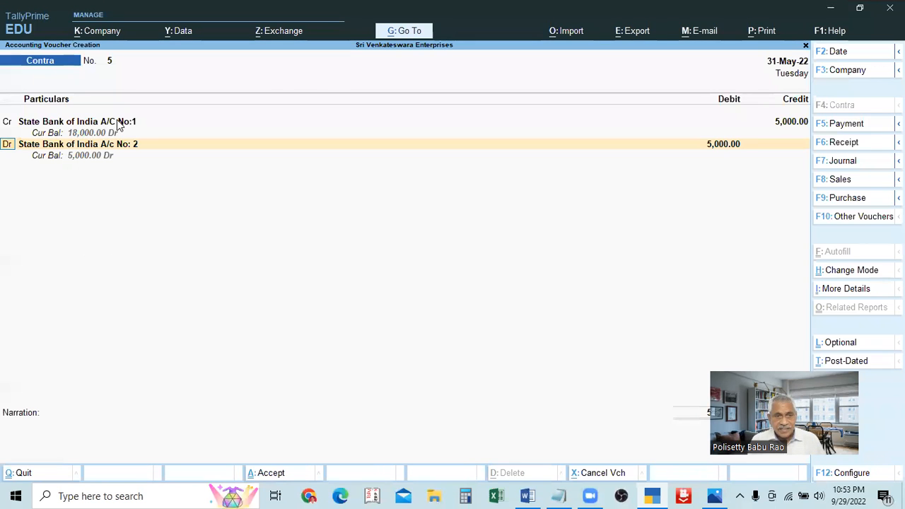
Step: Recheck entry (2) in Notepad and change the voucher's debit ledger to Cash for 5,000
{"action": "key", "text": "alt+Tab"}
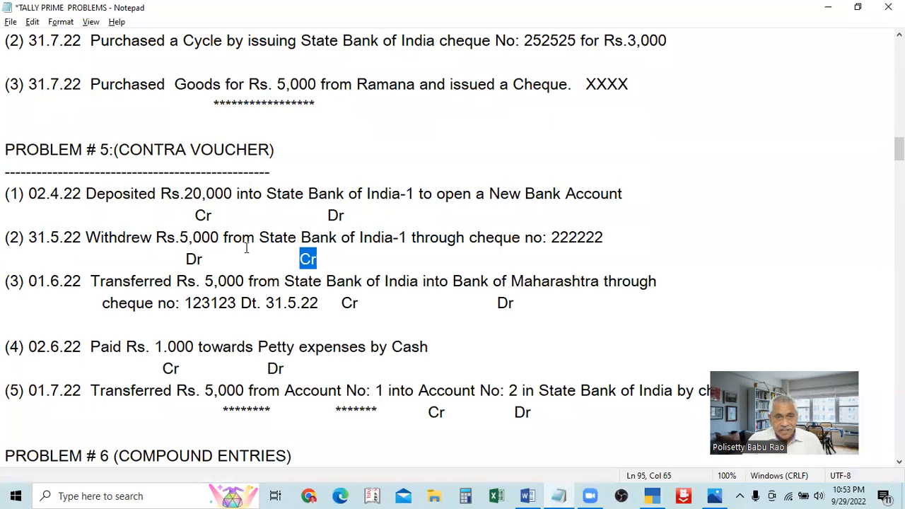
{"action": "key", "text": "alt+Tab"}
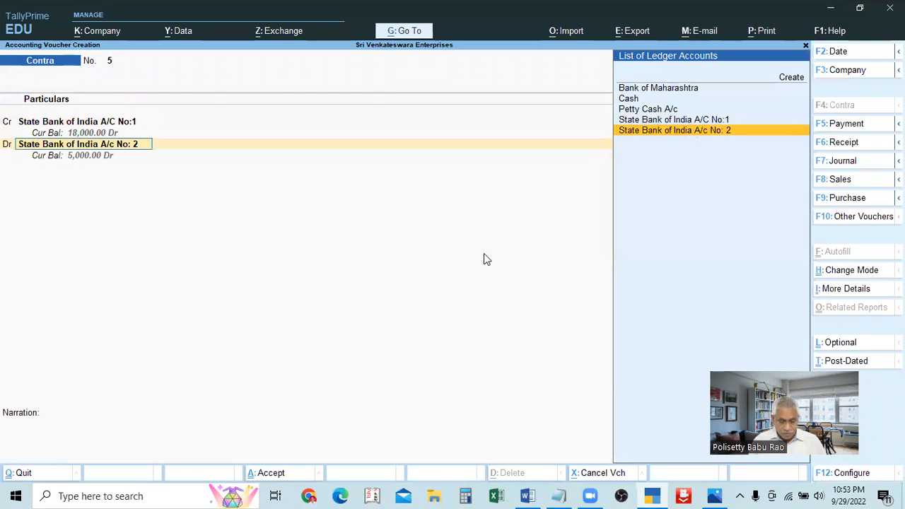
{"action": "key", "text": "Up"}
{"action": "key", "text": "Up"}
{"action": "key", "text": "Up"}
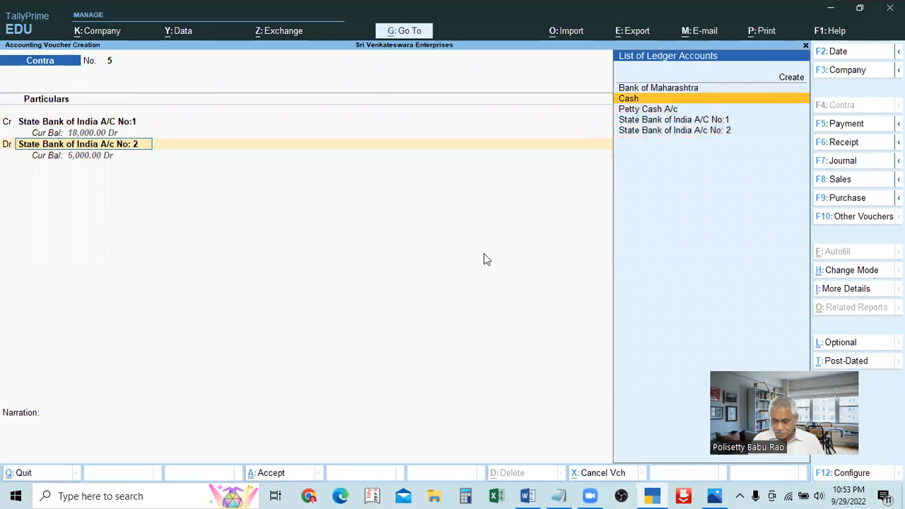
{"action": "key", "text": "Return"}
{"action": "key", "text": "Return"}
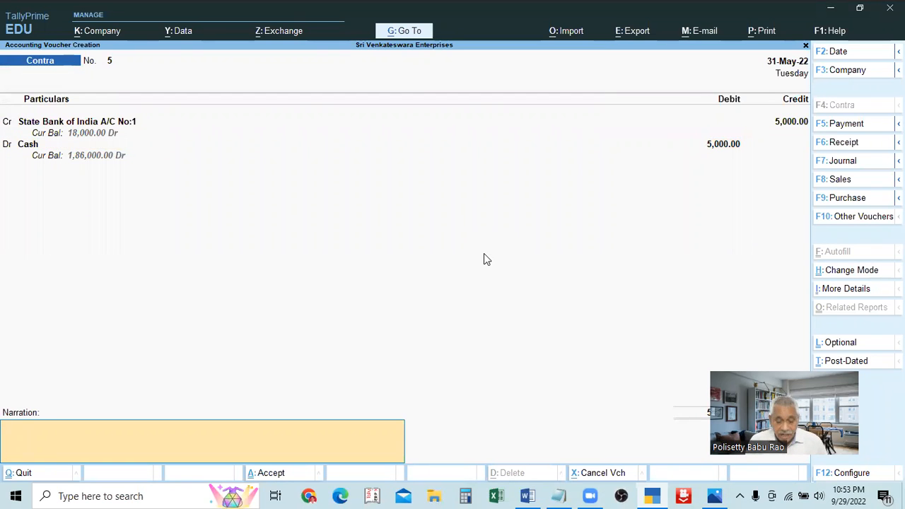
Step: Enter the narration "be cash withdrawn from sbi 1" and save the withdrawal voucher
{"action": "type", "text": "be c"}
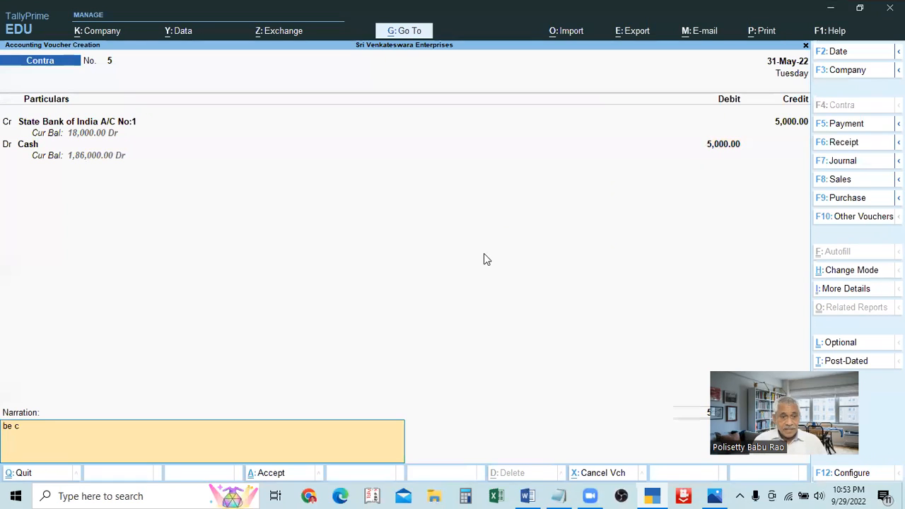
{"action": "type", "text": "ash withd"}
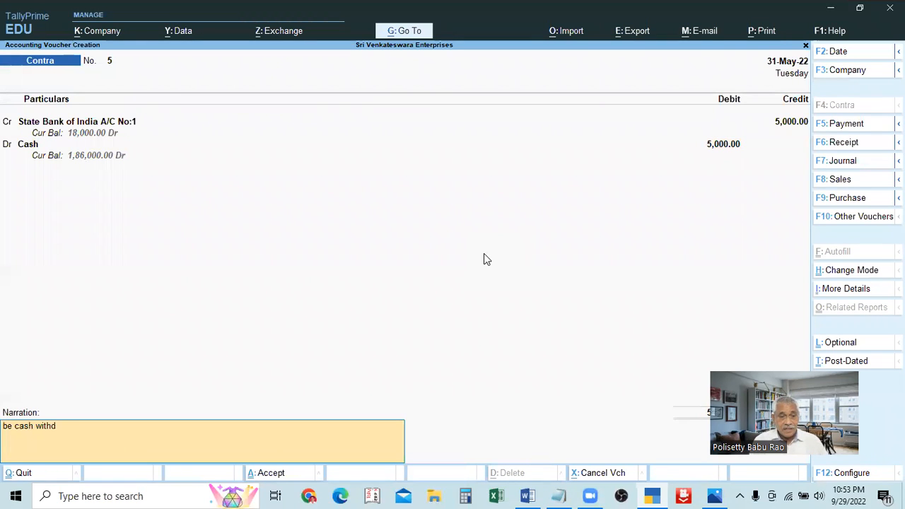
{"action": "type", "text": "rawn from bank"}
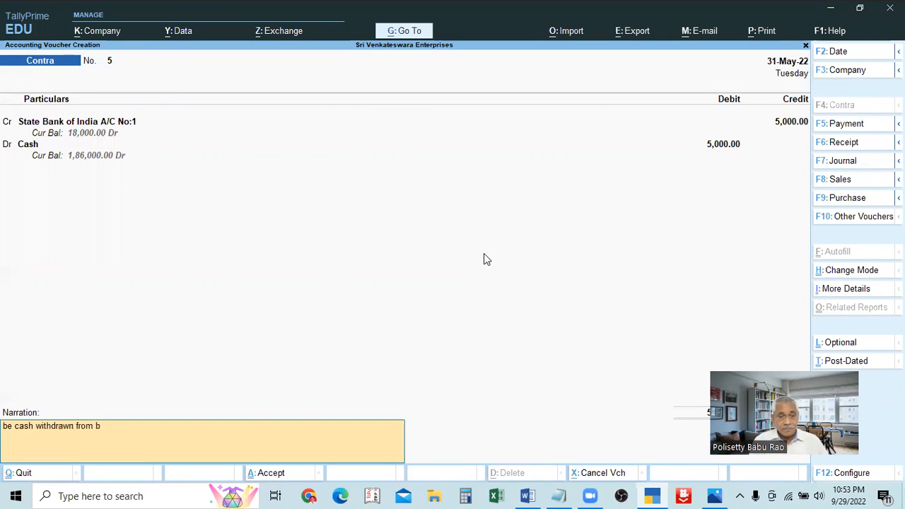
{"action": "key", "text": "BackSpace"}
{"action": "key", "text": "BackSpace"}
{"action": "key", "text": "BackSpace"}
{"action": "key", "text": "BackSpace"}
{"action": "type", "text": "sbi"}
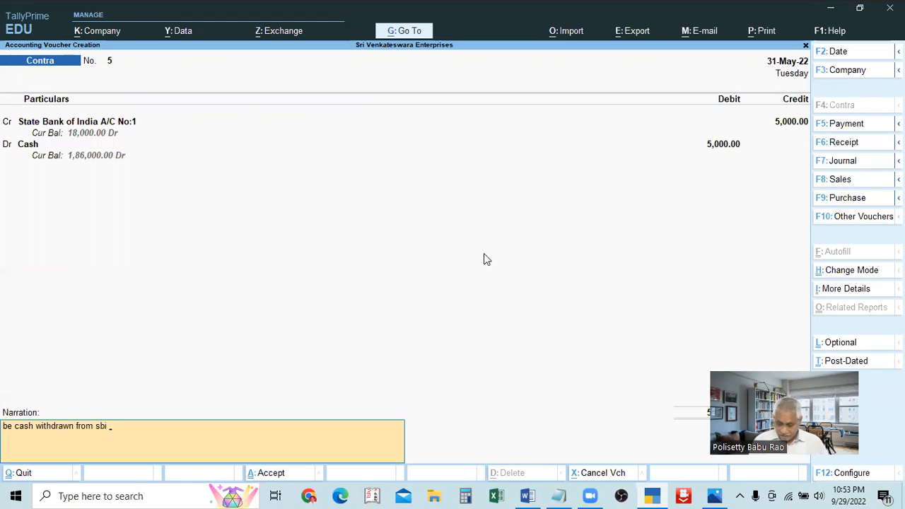
{"action": "type", "text": " 1"}
{"action": "key", "text": "Return"}
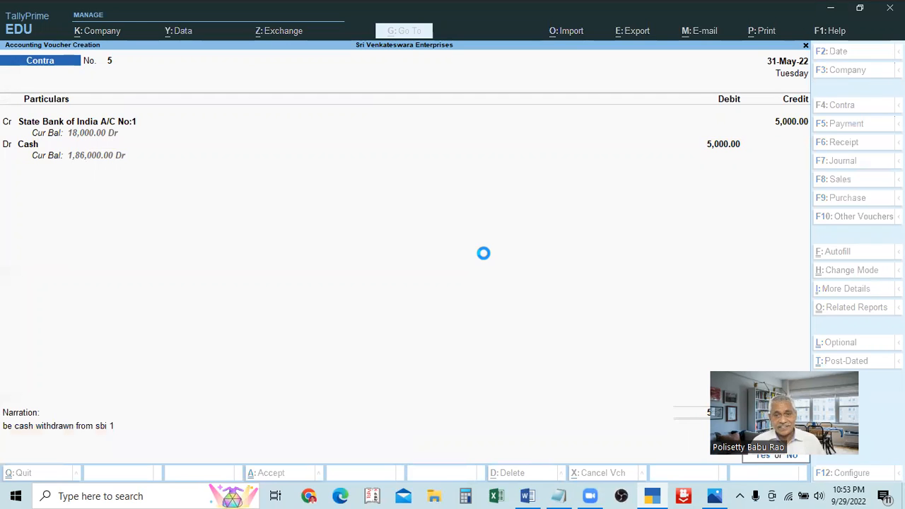
Step: Switch to Notepad and append "-1" to State Bank of India in entry (3) of Problem # 5
{"action": "key", "text": "alt+Tab"}
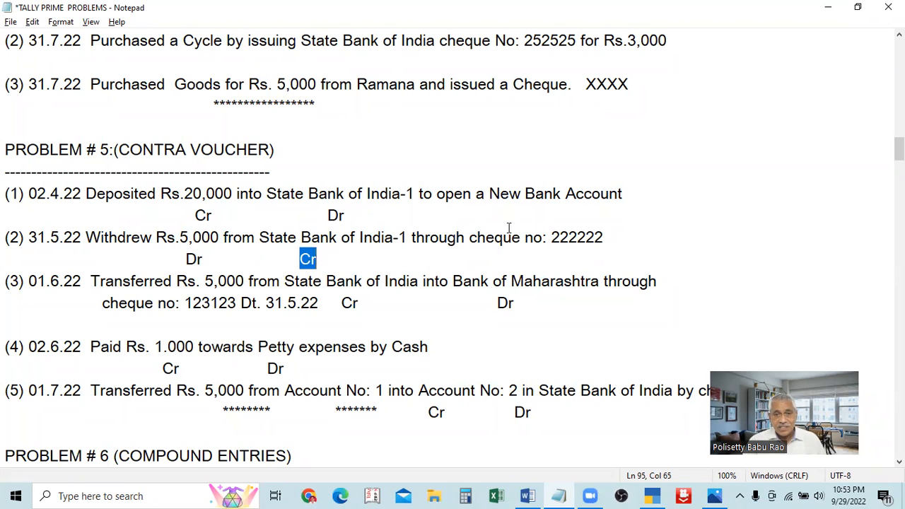
{"action": "scroll", "coordinate": [650, 209], "scroll_direction": "down", "scroll_amount": 1}
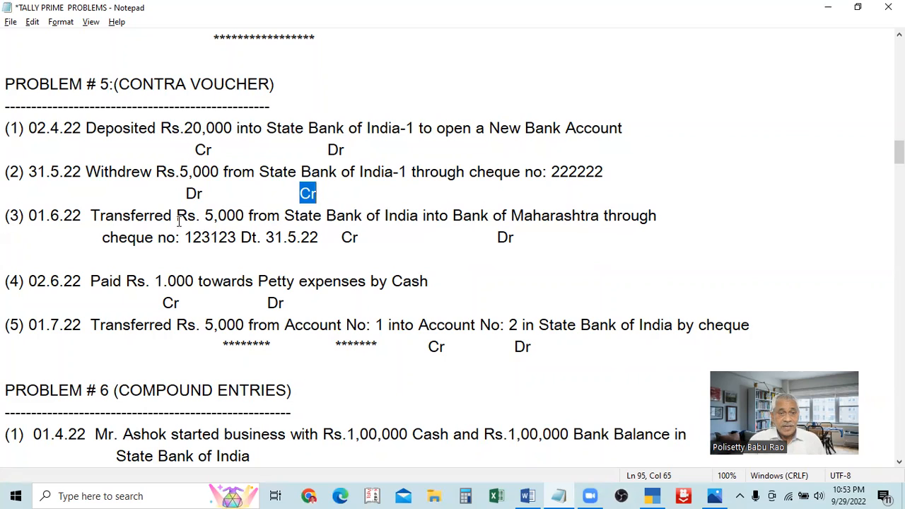
{"action": "left_click", "coordinate": [420, 216]}
{"action": "type", "text": "-1"}
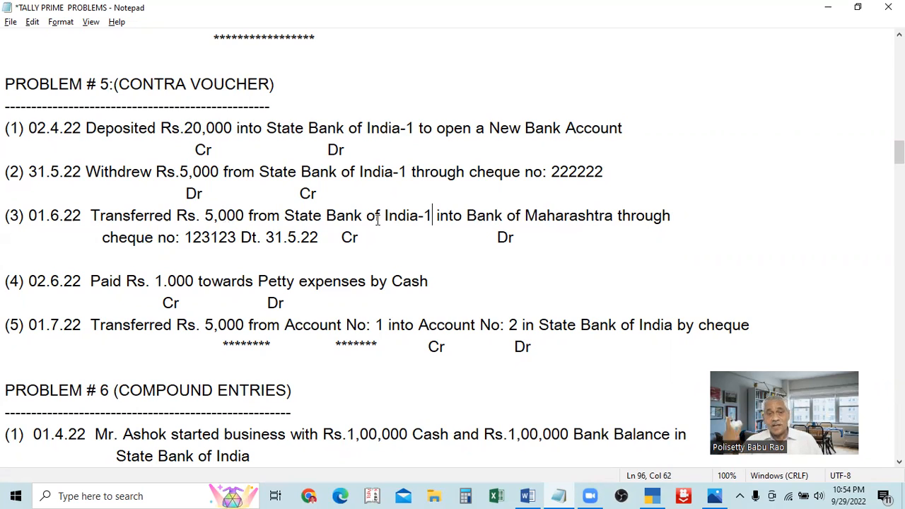
Step: Examine the debit and credit sides of entry (3), highlighting Bank of Maharashtra and its Dr mark
{"action": "left_click_drag", "start_coordinate": [286, 214], "coordinate": [573, 217]}
{"action": "left_click_drag", "start_coordinate": [620, 221], "coordinate": [623, 221]}
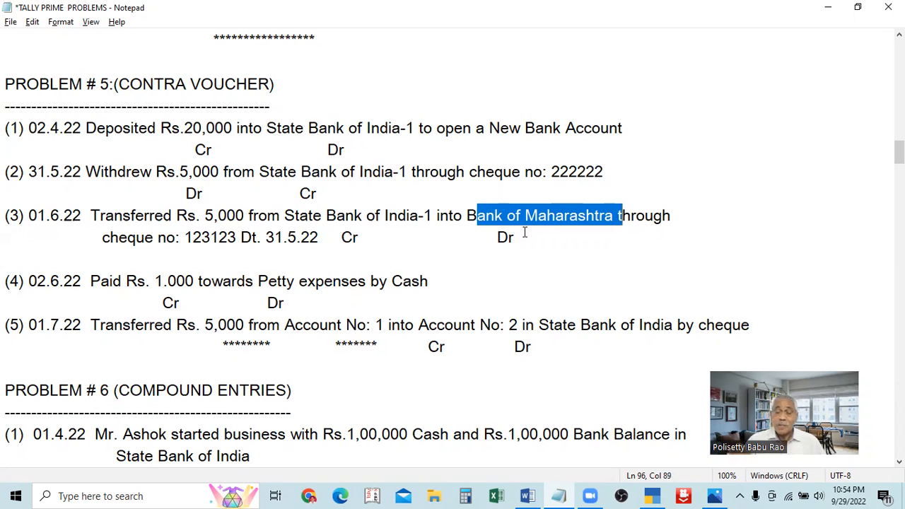
{"action": "left_click_drag", "start_coordinate": [497, 237], "coordinate": [529, 232]}
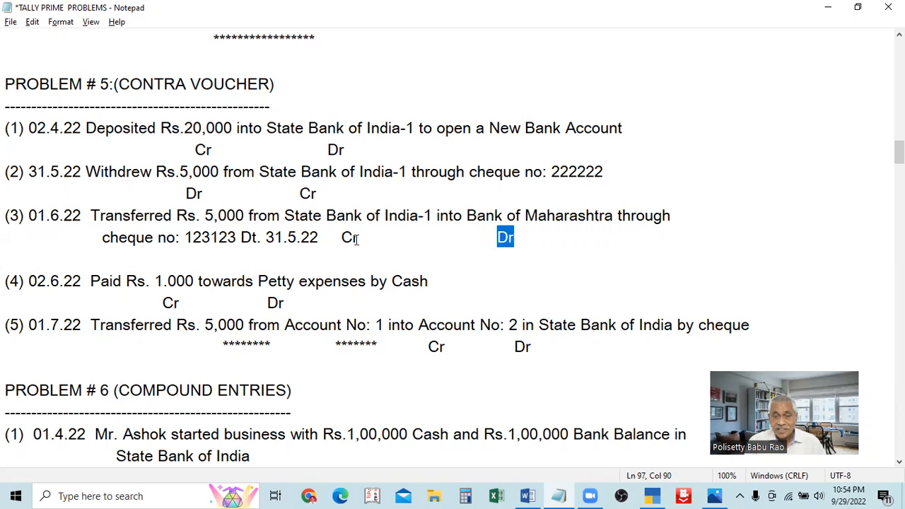
Step: Check entry (3)'s date in Notepad and date the new Contra voucher in TallyPrime 1-Jun-22
{"action": "key", "text": "alt+Tab"}
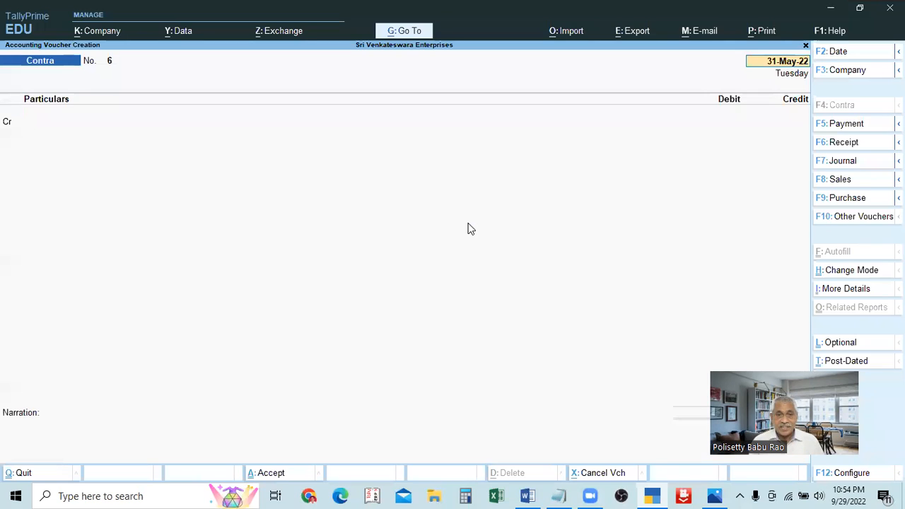
{"action": "key", "text": "alt+Tab"}
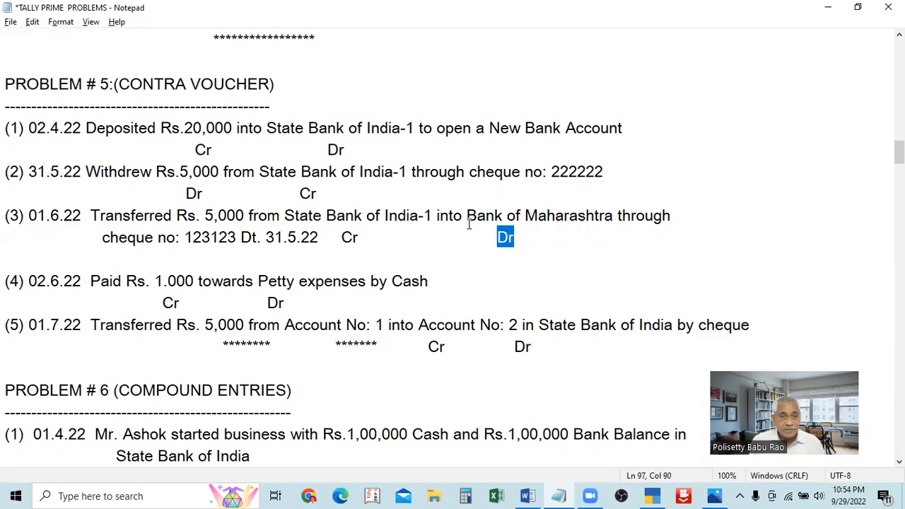
{"action": "key", "text": "alt+Tab"}
{"action": "key", "text": "F2"}
{"action": "key", "text": "Return"}
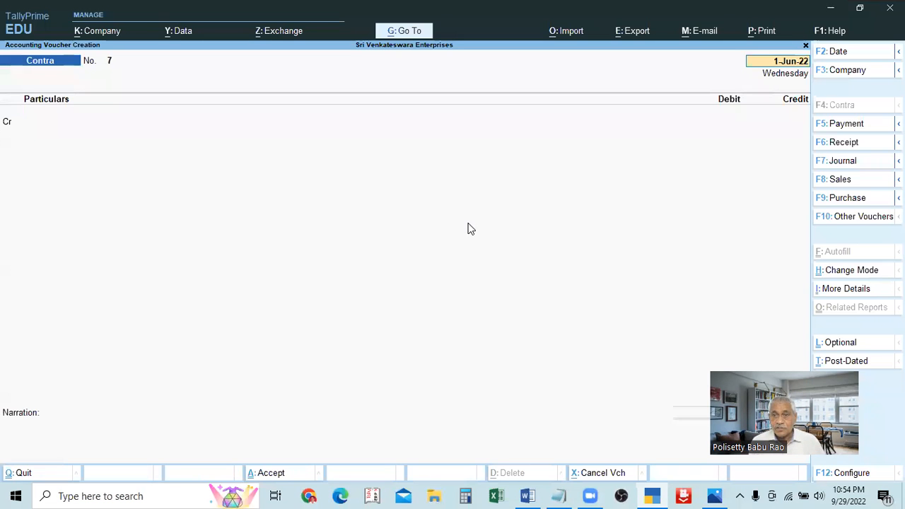
{"action": "key", "text": "Return"}
Step: Recheck entry (3) in Notepad and choose State Bank of India A/C No:1 as the transfer voucher's credit ledger
{"action": "key", "text": "alt+Tab"}
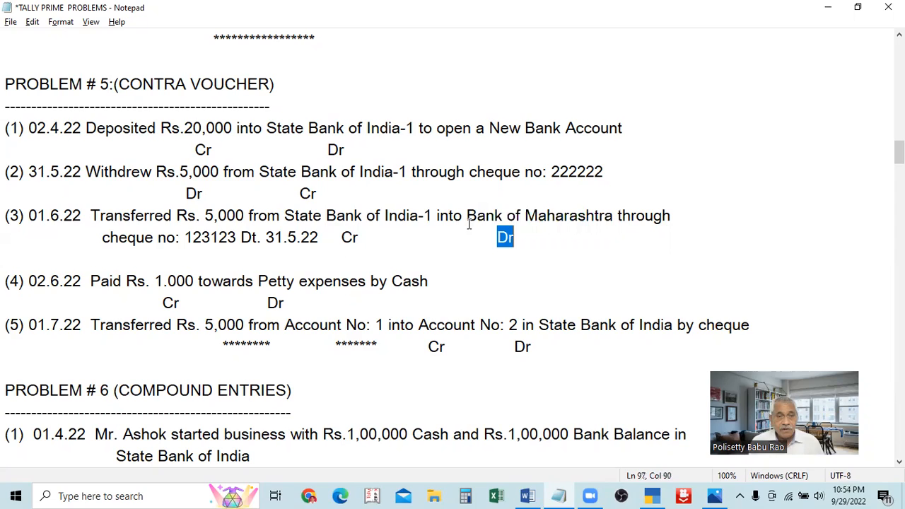
{"action": "key", "text": "alt+Tab"}
{"action": "key", "text": "alt+Tab"}
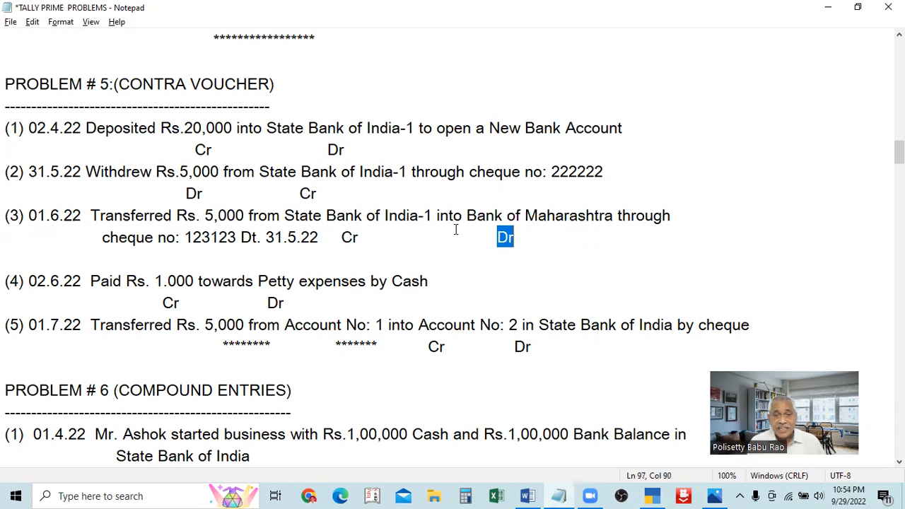
{"action": "key", "text": "alt+Tab"}
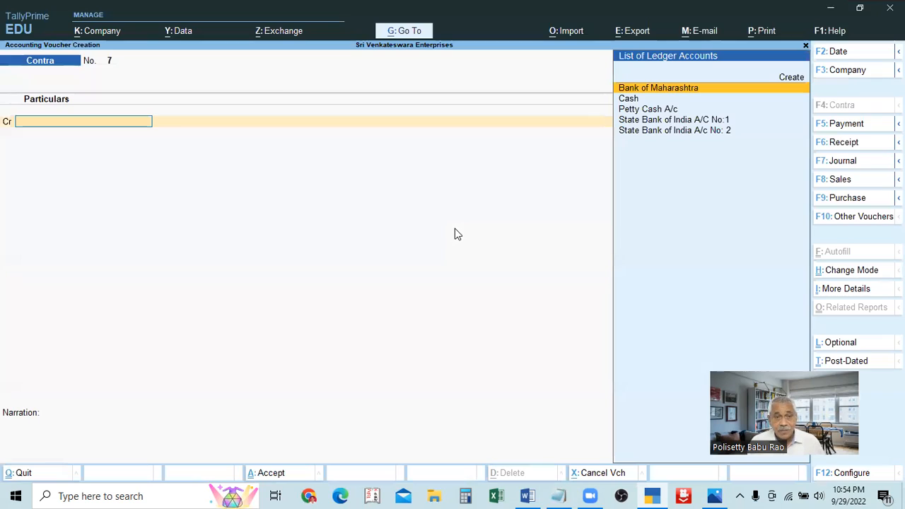
{"action": "key", "text": "Down"}
{"action": "key", "text": "Down"}
{"action": "key", "text": "Down"}
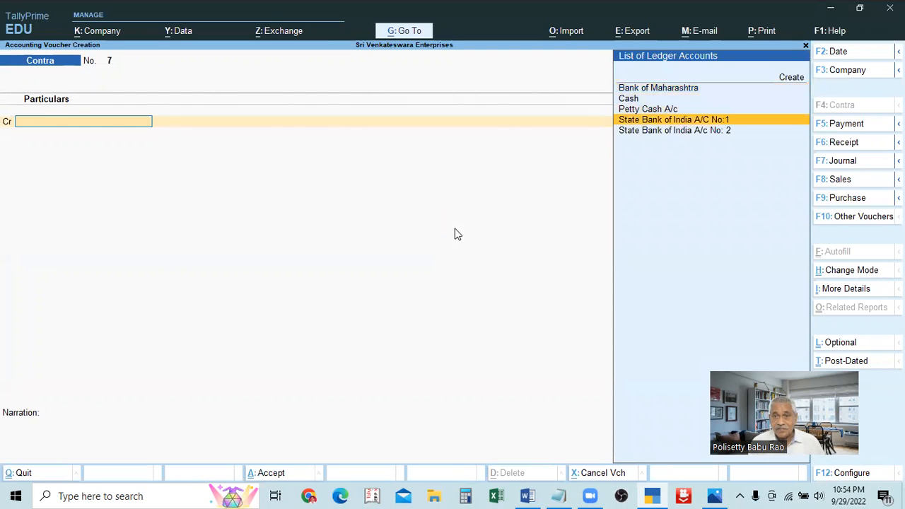
{"action": "key", "text": "Return"}
Step: Check the transfer amount in Notepad and credit State Bank of India A/C No:1 with 5,000
{"action": "key", "text": "alt+Tab"}
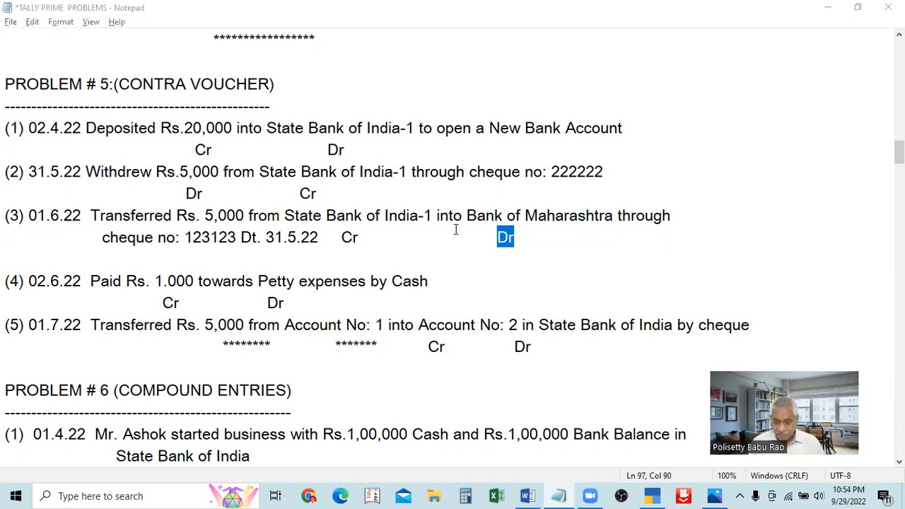
{"action": "key", "text": "alt+Tab"}
{"action": "type", "text": "5,000"}
{"action": "key", "text": "Return"}
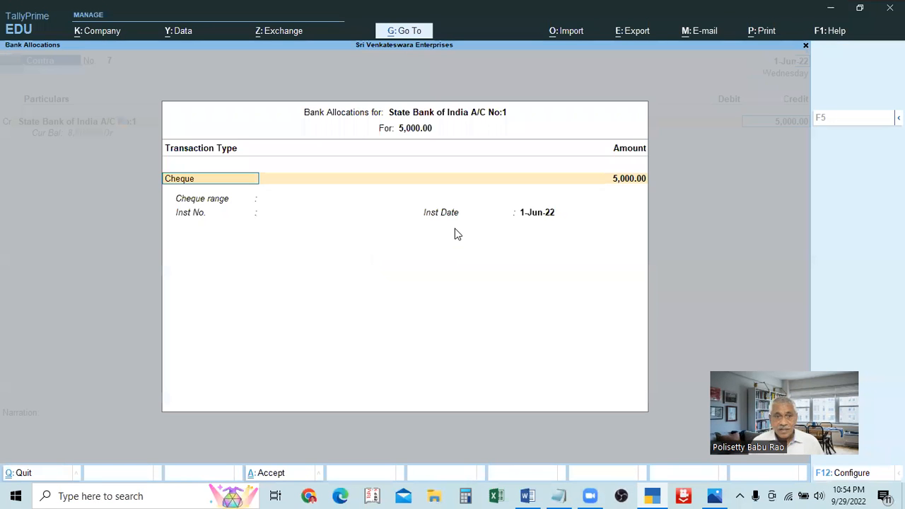
Step: Allocate the transfer as a Cheque with range Not Applicable and, after checking Notepad, set its instrument number to 123123
{"action": "key", "text": "alt+Tab"}
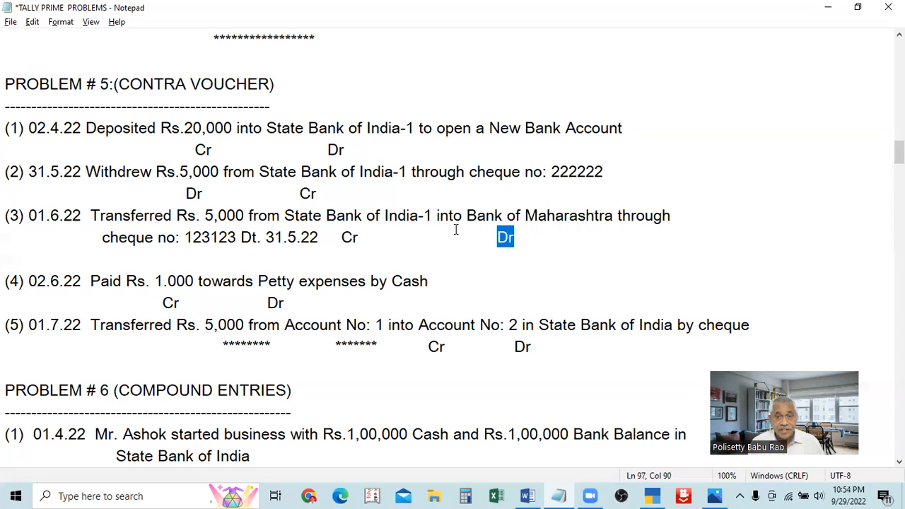
{"action": "key", "text": "alt+Tab"}
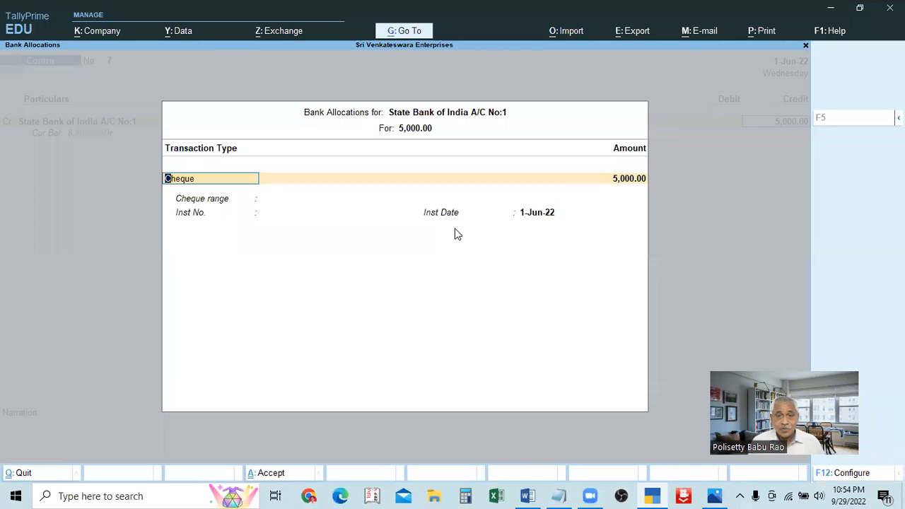
{"action": "key", "text": "Return"}
{"action": "key", "text": "Return"}
{"action": "key", "text": "alt+Tab"}
{"action": "key", "text": "alt+Tab"}
{"action": "type", "text": "123123"}
{"action": "key", "text": "Return"}
Step: Check the cheque date in Notepad and set the State Bank of India A/C No:1 allocation's instrument date to 31.5
{"action": "key", "text": "alt+Tab"}
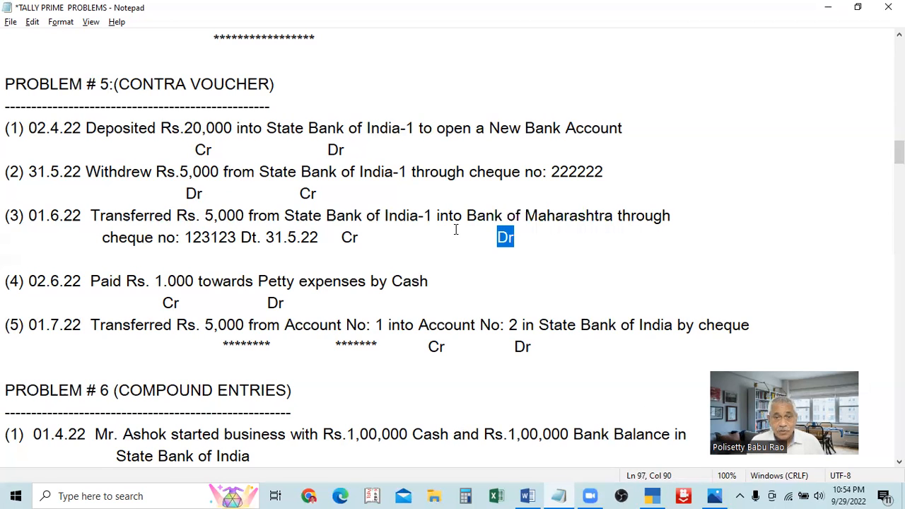
{"action": "key", "text": "alt+Tab"}
{"action": "type", "text": "31.5"}
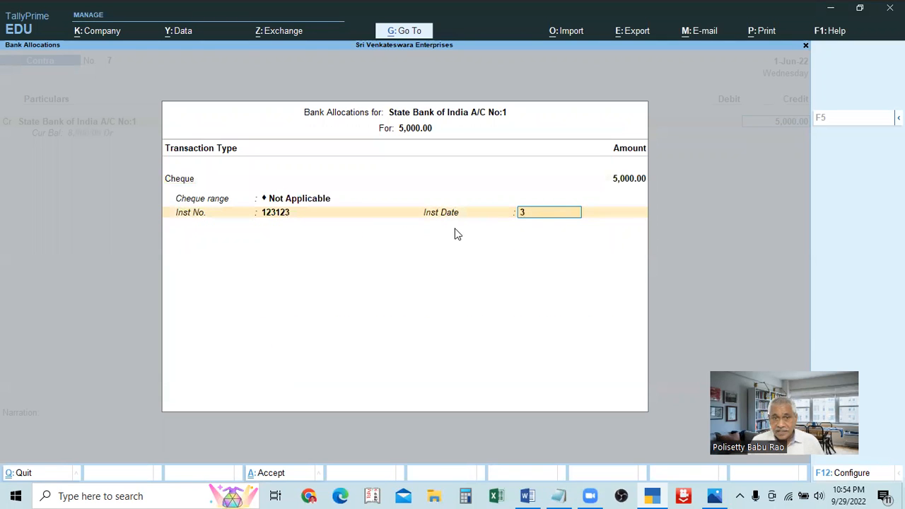
{"action": "key", "text": "Return"}
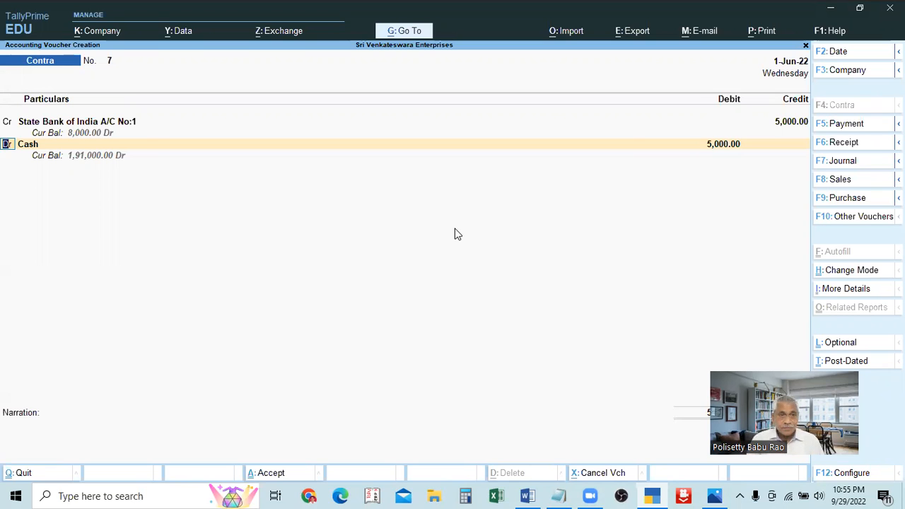
Step: Check entry (3)'s debit account in Notepad and debit Bank of Maharashtra with 5,000 in the transfer voucher
{"action": "key", "text": "Return"}
{"action": "key", "text": "alt+Tab"}
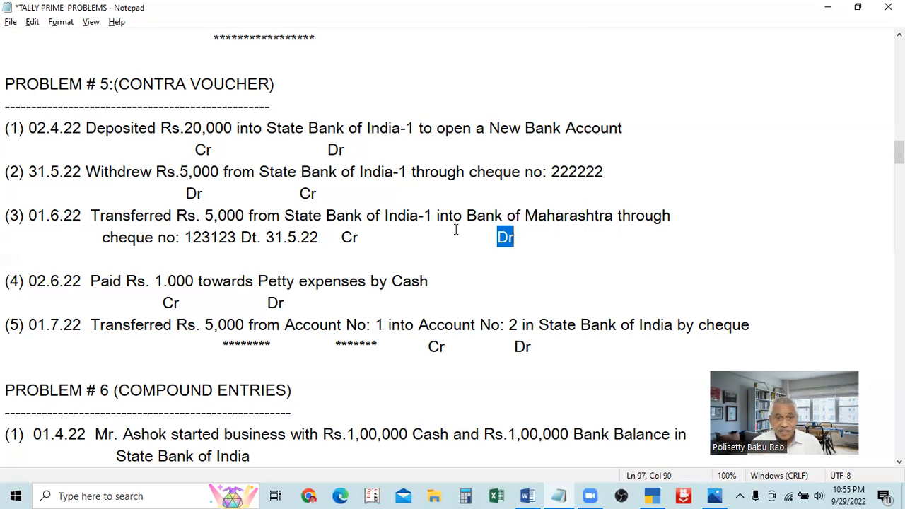
{"action": "key", "text": "alt+Tab"}
{"action": "key", "text": "Up"}
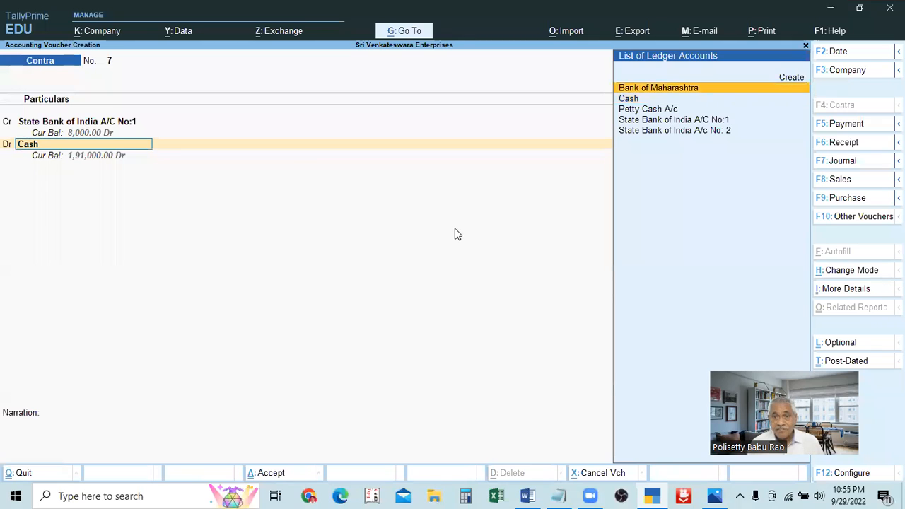
{"action": "key", "text": "Return"}
{"action": "key", "text": "Return"}
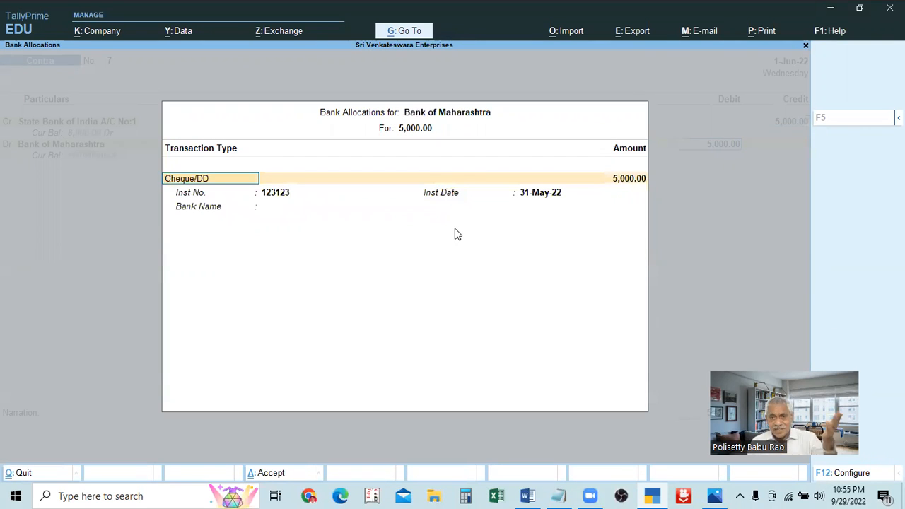
Step: Allocate the Bank of Maharashtra debit as Cheque/DD, keeping the instrument number and date, and specify the bank name Sbi 1
{"action": "key", "text": "Return"}
{"action": "key", "text": "Return"}
{"action": "key", "text": "Return"}
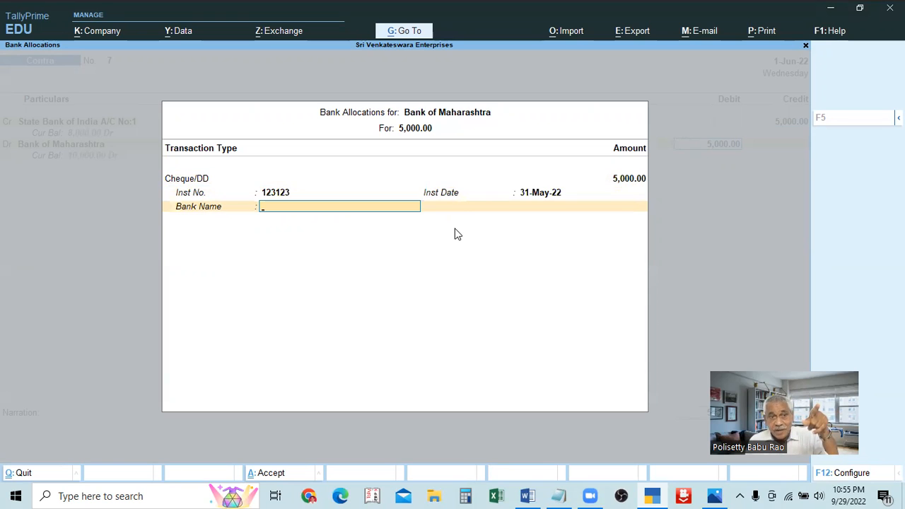
{"action": "type", "text": "s"}
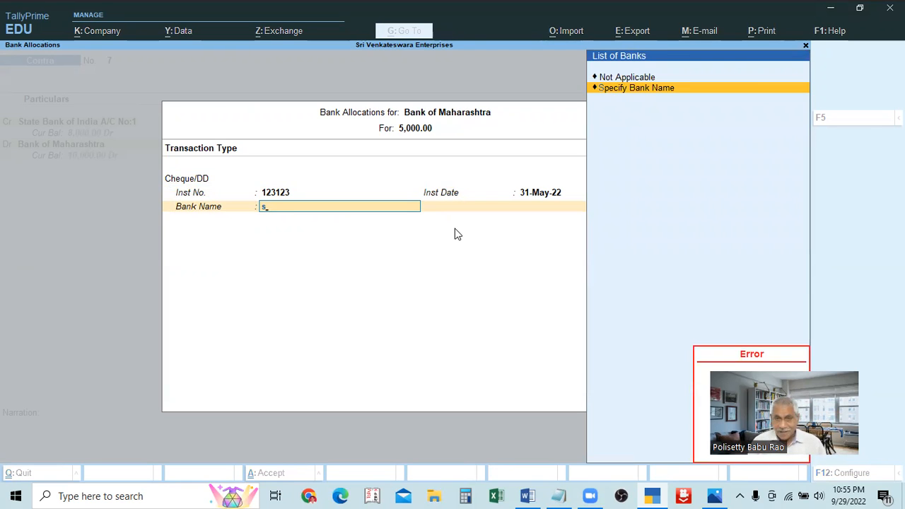
{"action": "key", "text": "BackSpace"}
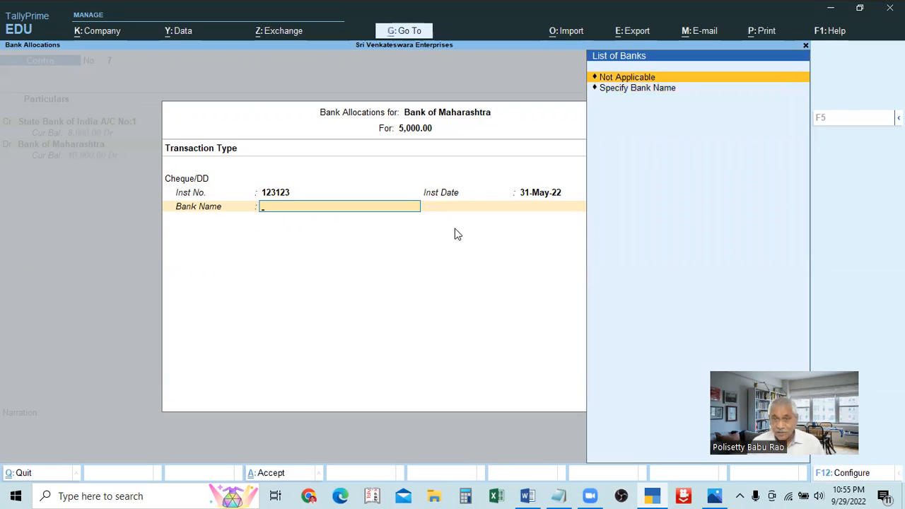
{"action": "key", "text": "Down"}
{"action": "key", "text": "Return"}
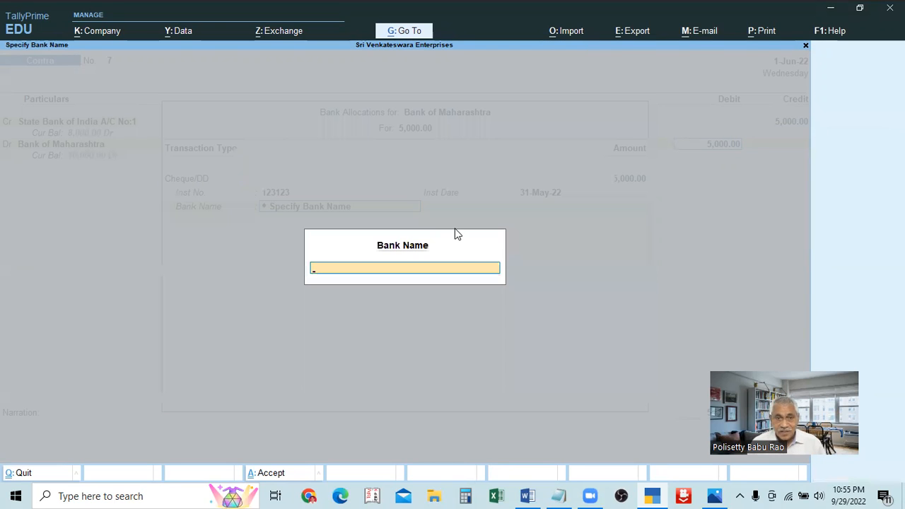
{"action": "type", "text": "Sbi 1"}
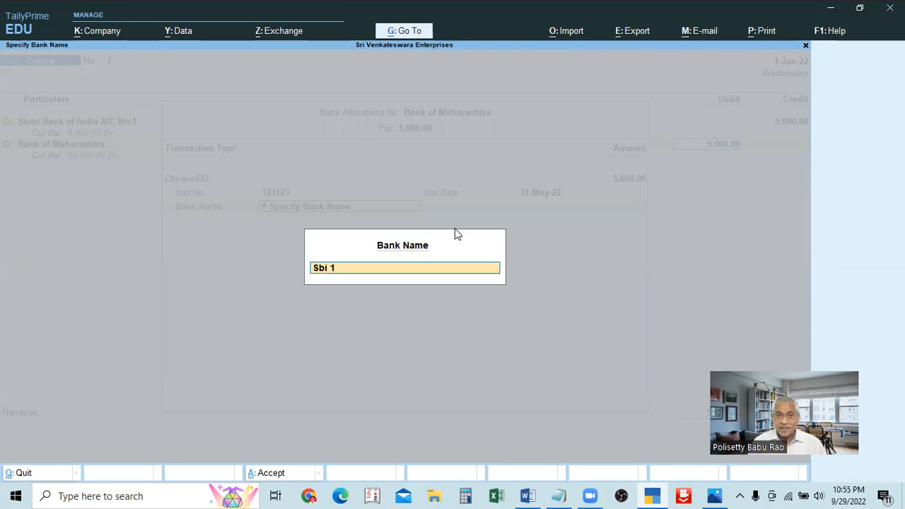
{"action": "key", "text": "Return"}
{"action": "key", "text": "Return"}
Step: Leave the narration blank and save the transfer voucher
{"action": "type", "text": "b"}
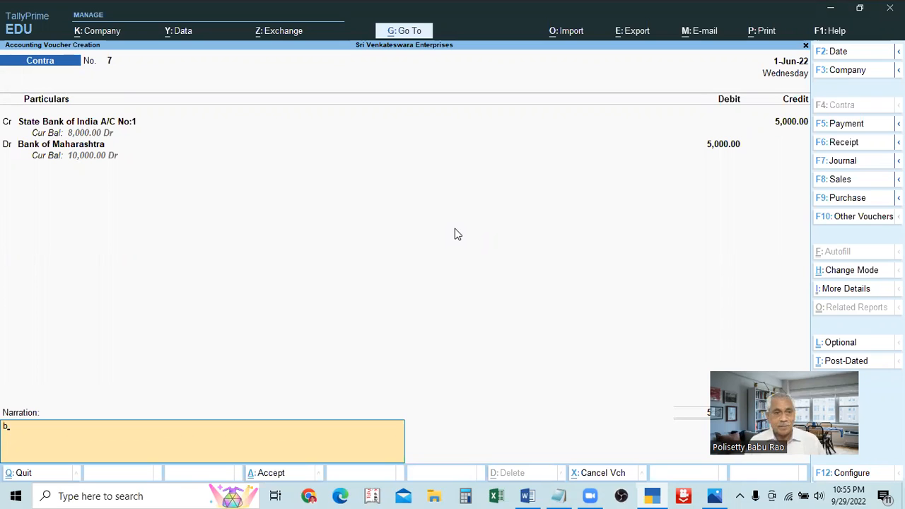
{"action": "key", "text": "BackSpace"}
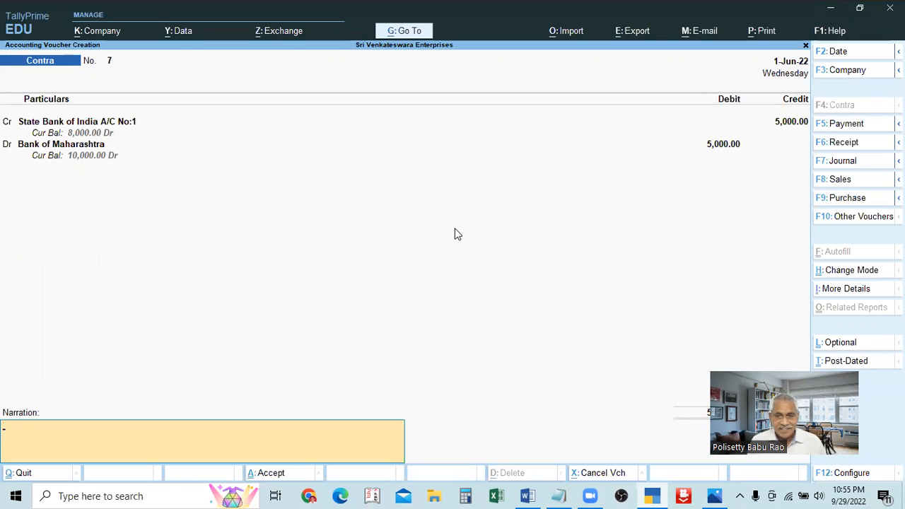
{"action": "key", "text": "Return"}
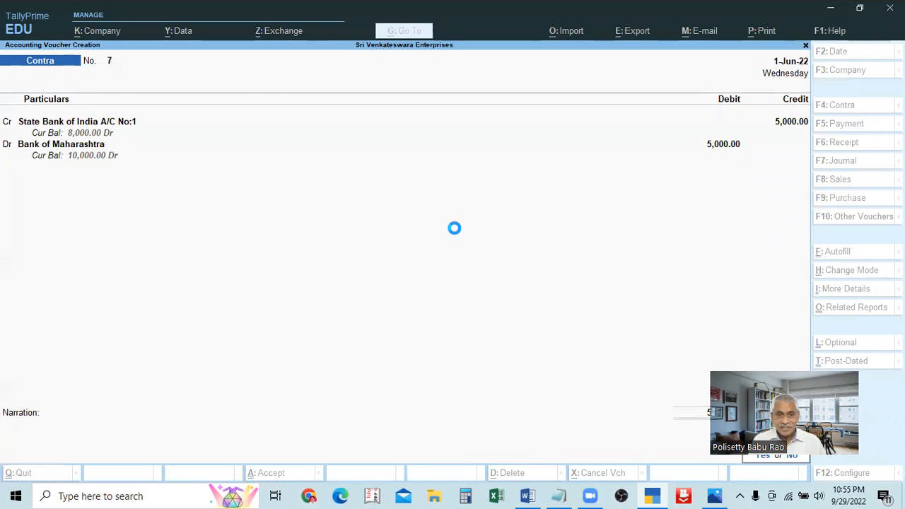
Step: Check entry (4) in Notepad and date the new Contra voucher in TallyPrime 2-Jun-22
{"action": "key", "text": "alt+Tab"}
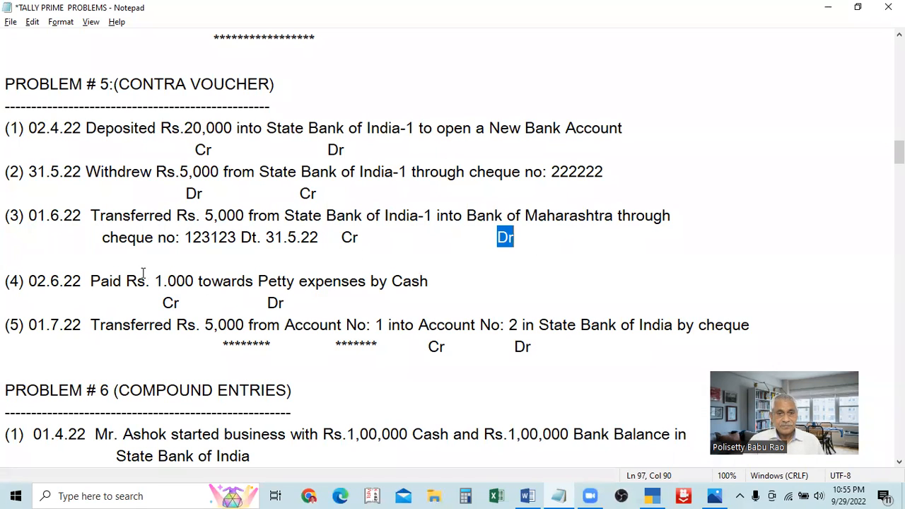
{"action": "left_click_drag", "start_coordinate": [156, 282], "coordinate": [221, 277]}
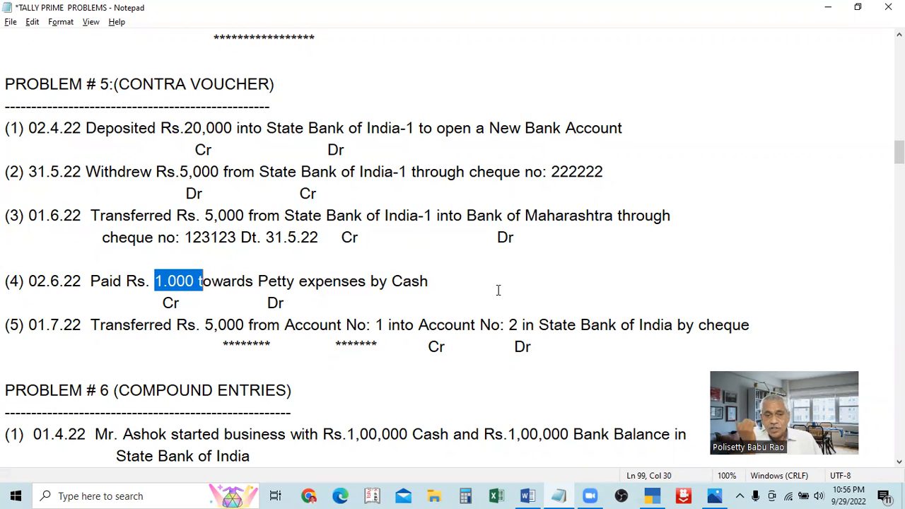
{"action": "key", "text": "alt+Tab"}
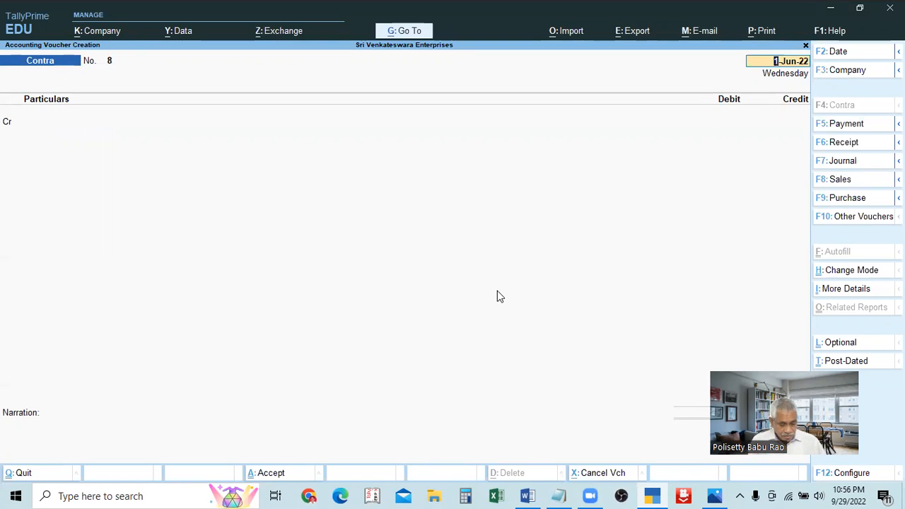
{"action": "key", "text": "F2"}
{"action": "key", "text": "Return"}
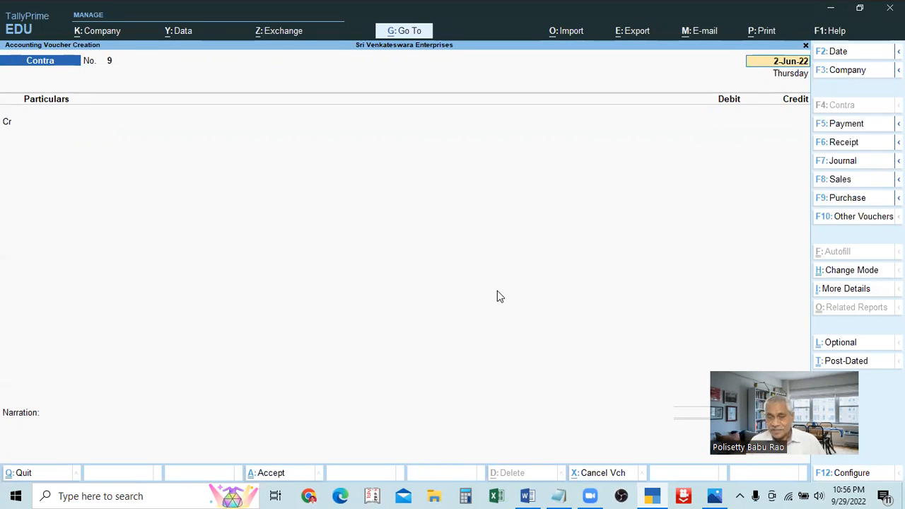
{"action": "key", "text": "Return"}
Step: Recheck entry (4) in Notepad and credit Petty Cash A/c with 1,000 in the voucher
{"action": "key", "text": "alt+Tab"}
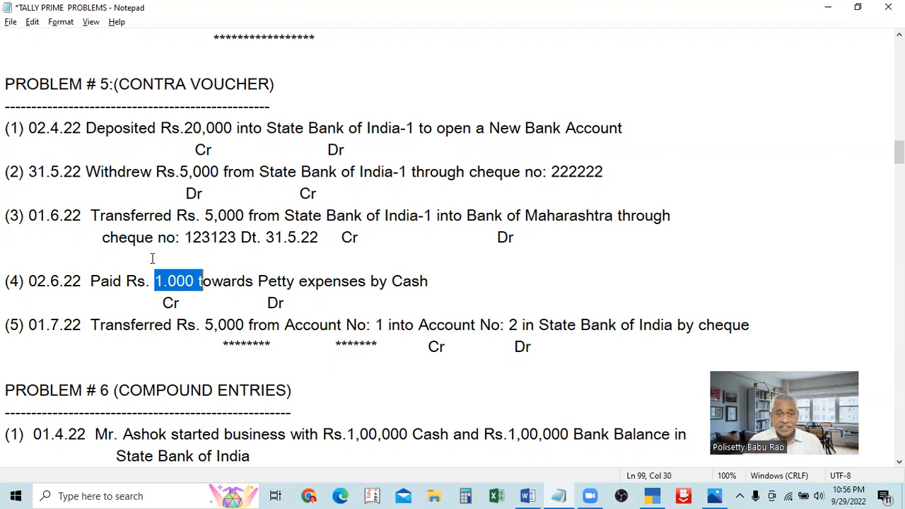
{"action": "key", "text": "alt+Tab"}
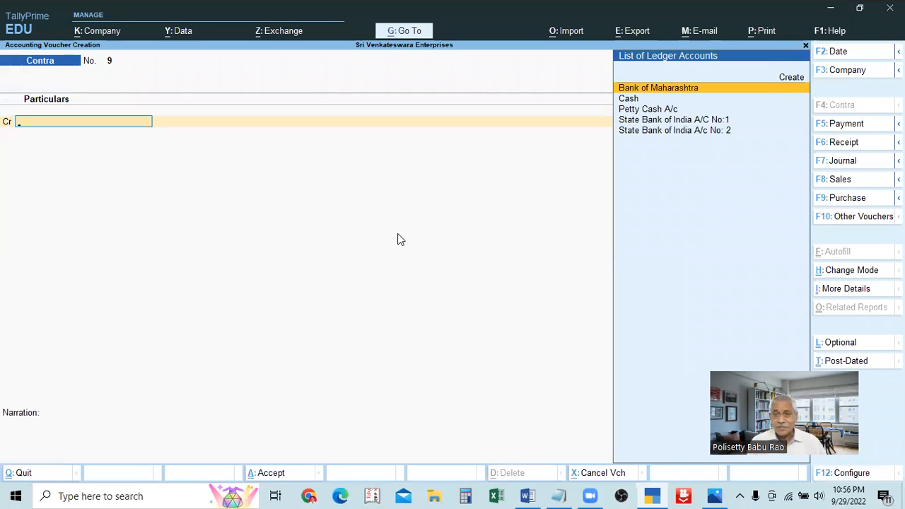
{"action": "key", "text": "Down"}
{"action": "key", "text": "Down"}
{"action": "key", "text": "Return"}
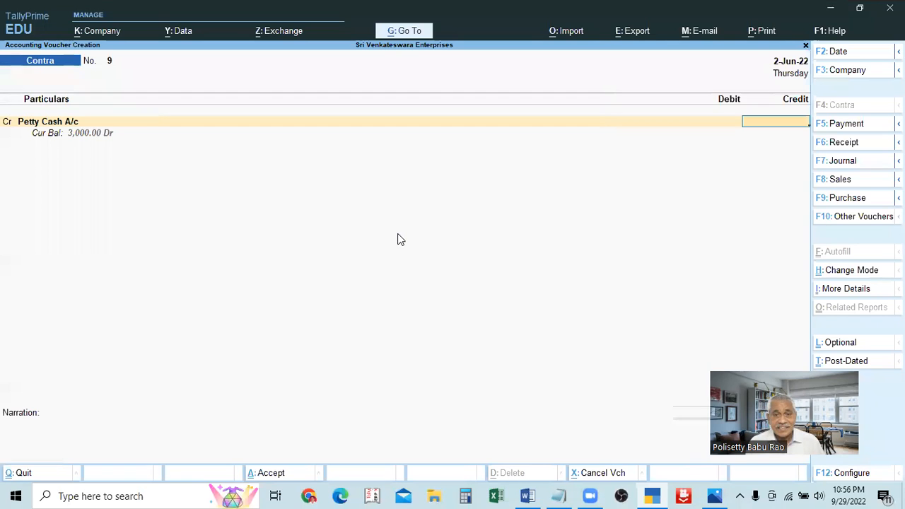
{"action": "key", "text": "alt+Tab"}
{"action": "key", "text": "alt+Tab"}
{"action": "type", "text": "1000"}
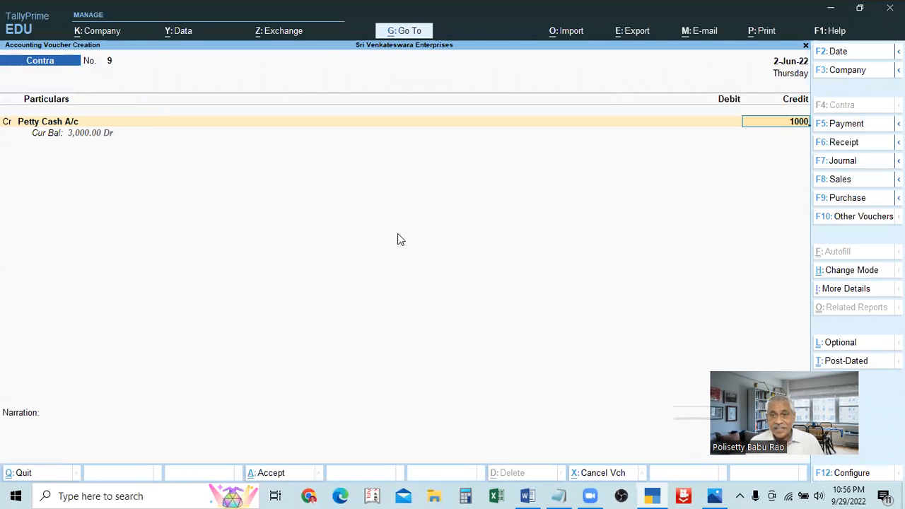
{"action": "key", "text": "Return"}
Step: Debit Cash with 1,000, leave the narration blank and save the petty cash voucher
{"action": "key", "text": "Return"}
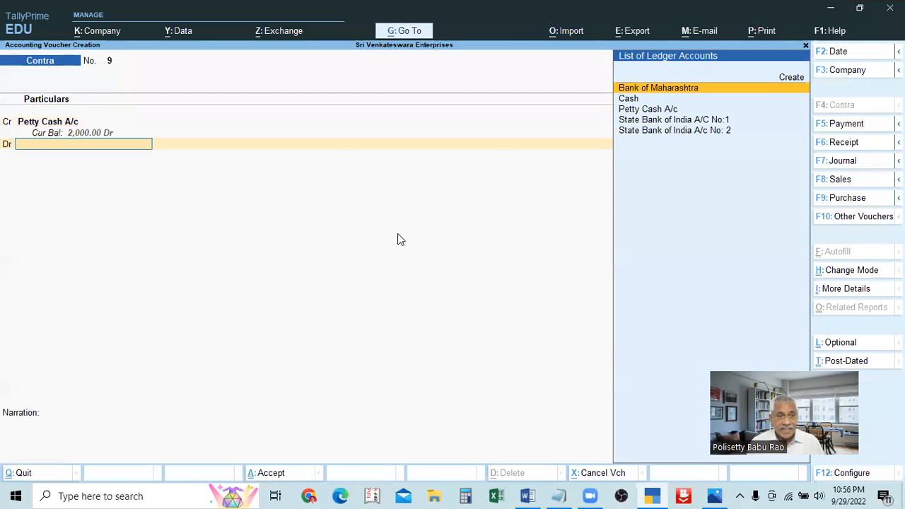
{"action": "key", "text": "Down"}
{"action": "key", "text": "Return"}
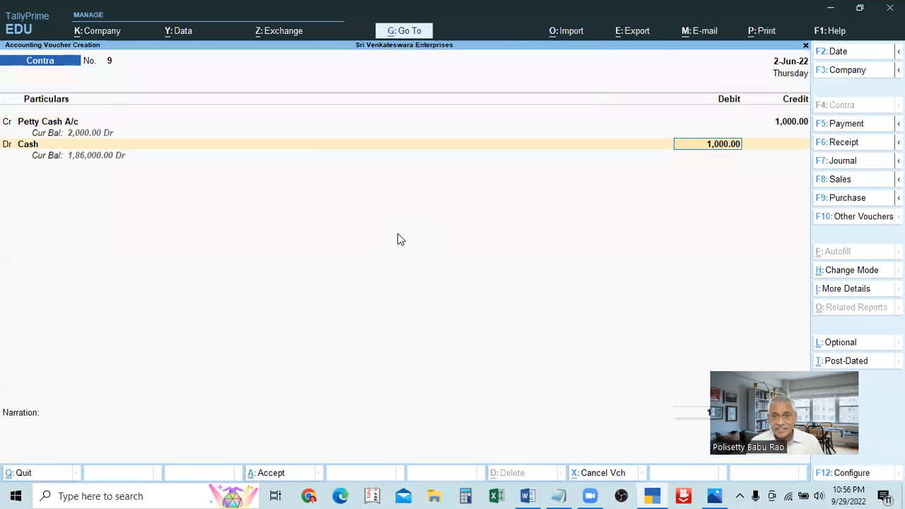
{"action": "key", "text": "Return"}
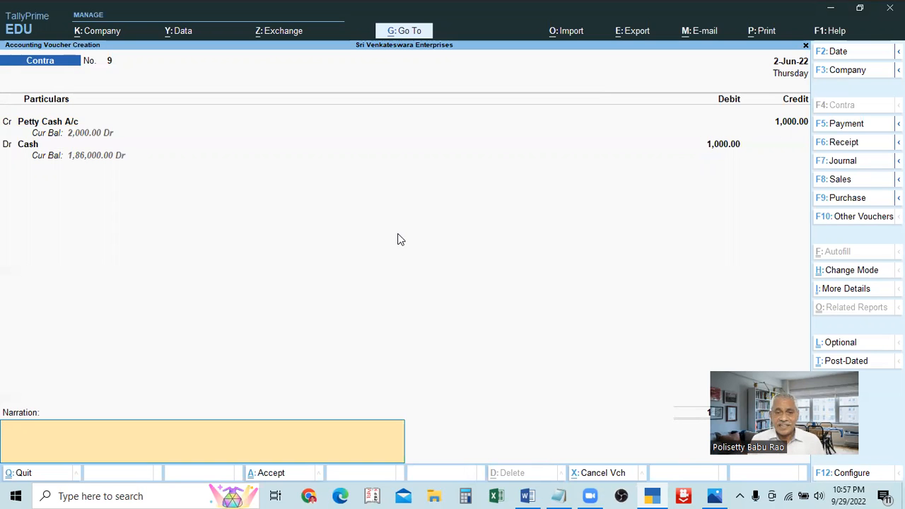
{"action": "key", "text": "Return"}
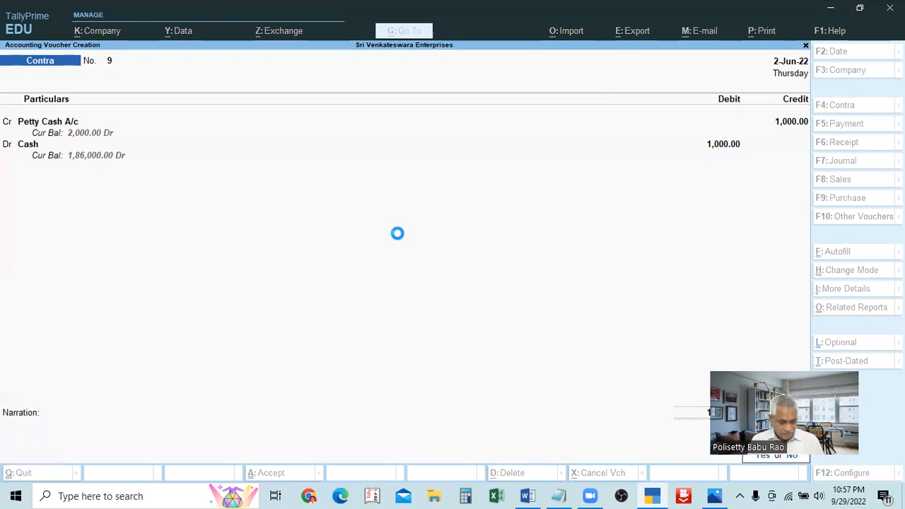
Step: Switch to Notepad and review entry (5), the transfer from Account No: 1 into Account No: 2, with its Cr and Dr labels
{"action": "key", "text": "alt+Tab"}
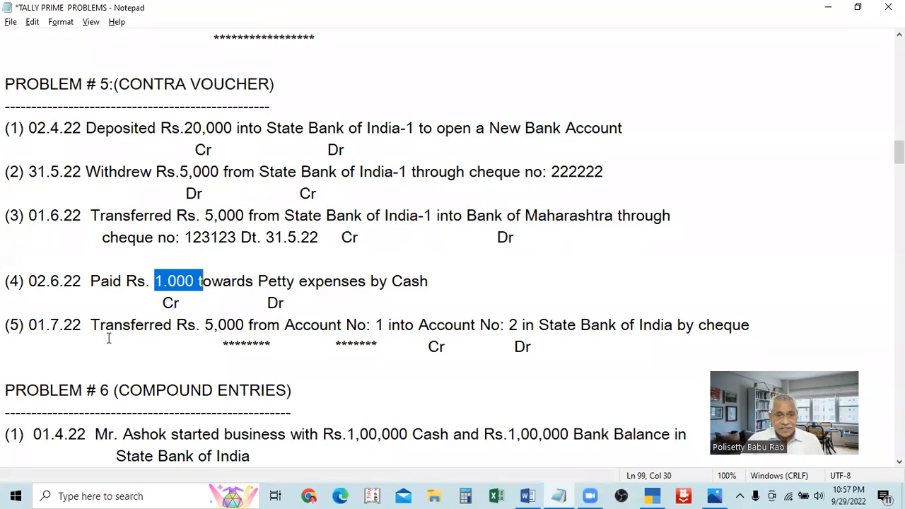
{"action": "left_click_drag", "start_coordinate": [87, 324], "coordinate": [766, 323]}
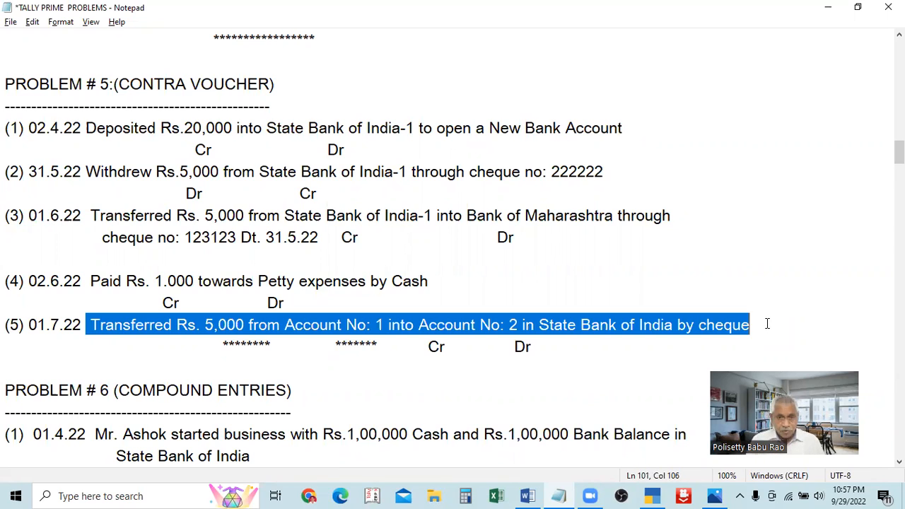
{"action": "left_click", "coordinate": [503, 420]}
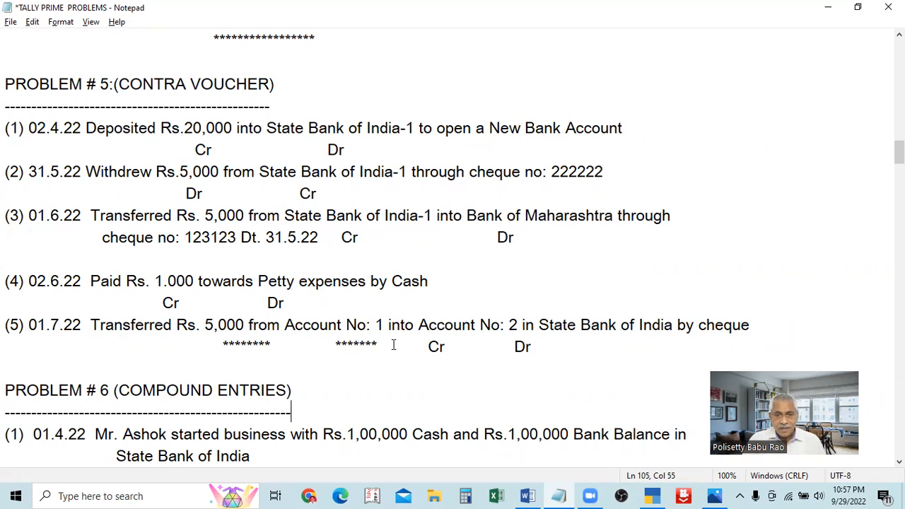
{"action": "left_click", "coordinate": [511, 346]}
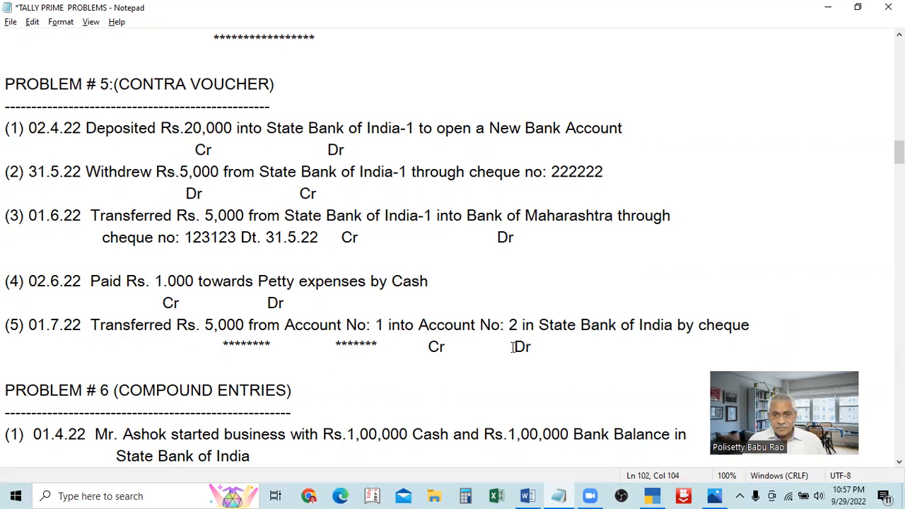
Step: Move entry (5)'s Cr label in Notepad so it sits beneath Account No: 1, closing up the spacing on that line
{"action": "left_click_drag", "start_coordinate": [428, 346], "coordinate": [461, 352]}
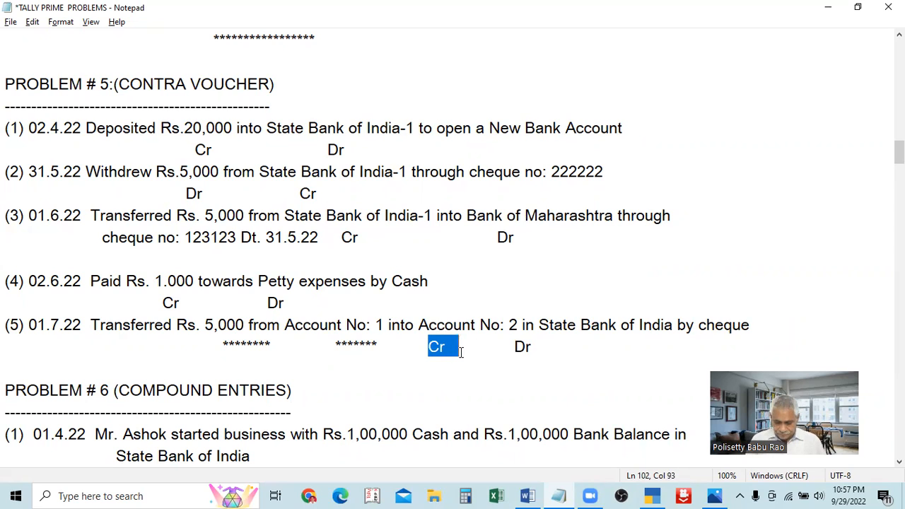
{"action": "key", "text": "Delete"}
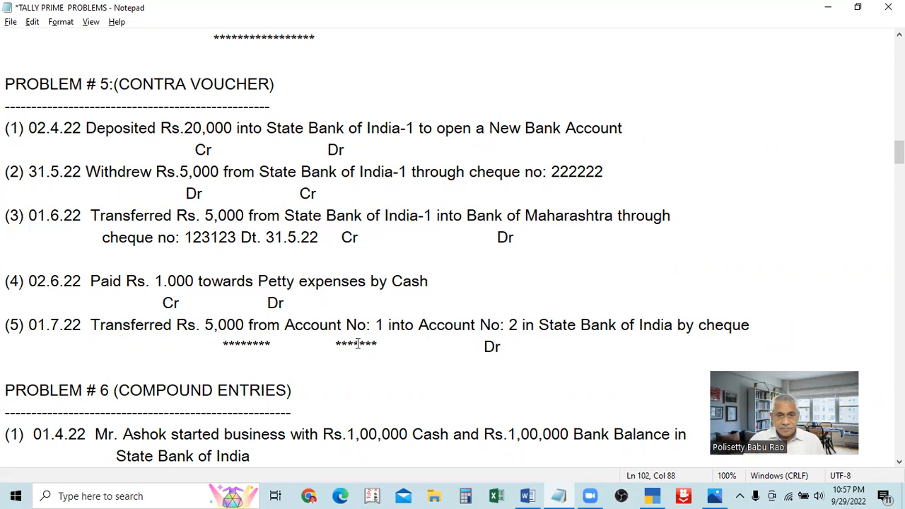
{"action": "left_click", "coordinate": [330, 346]}
{"action": "key", "text": "BackSpace"}
{"action": "key", "text": "BackSpace"}
{"action": "key", "text": "BackSpace"}
{"action": "key", "text": "BackSpace"}
{"action": "key", "text": "BackSpace"}
{"action": "key", "text": "BackSpace"}
{"action": "key", "text": "BackSpace"}
{"action": "key", "text": "BackSpace"}
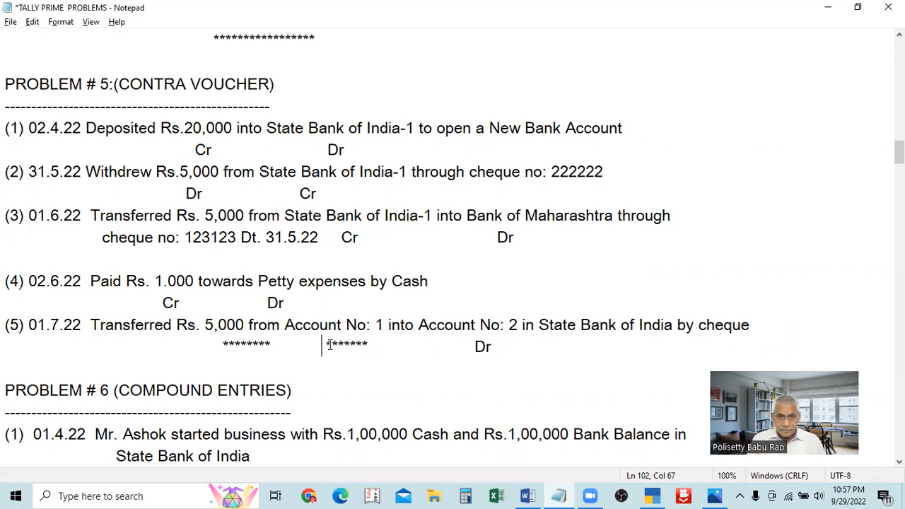
{"action": "scroll", "coordinate": [330, 344], "scroll_direction": "up", "scroll_amount": 1}
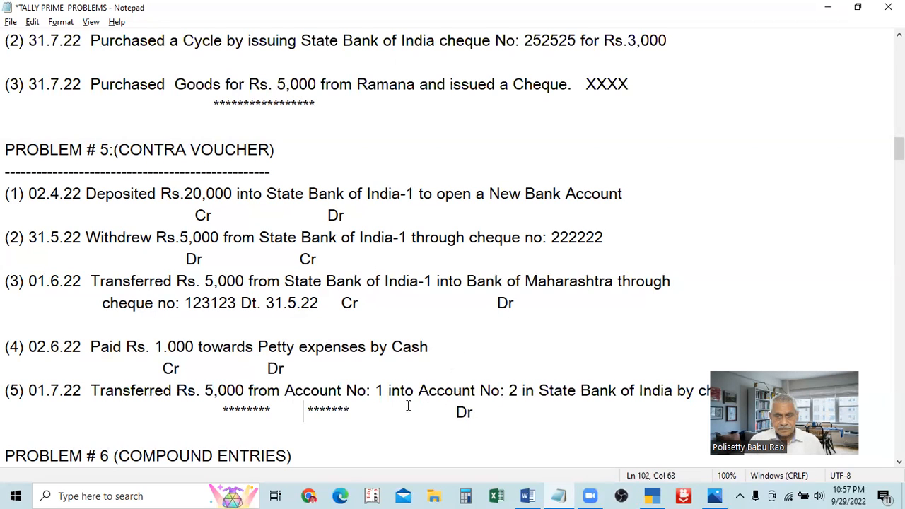
{"action": "left_click", "coordinate": [373, 410]}
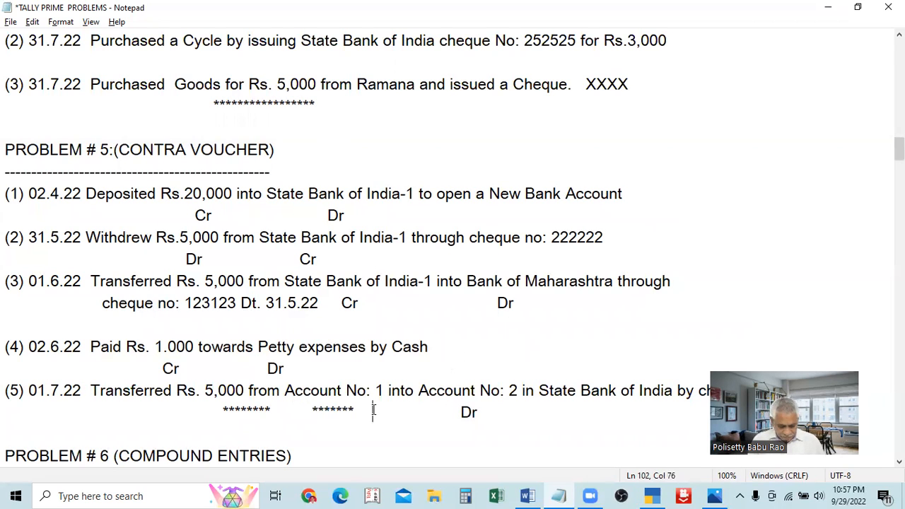
{"action": "type", "text": "Cr"}
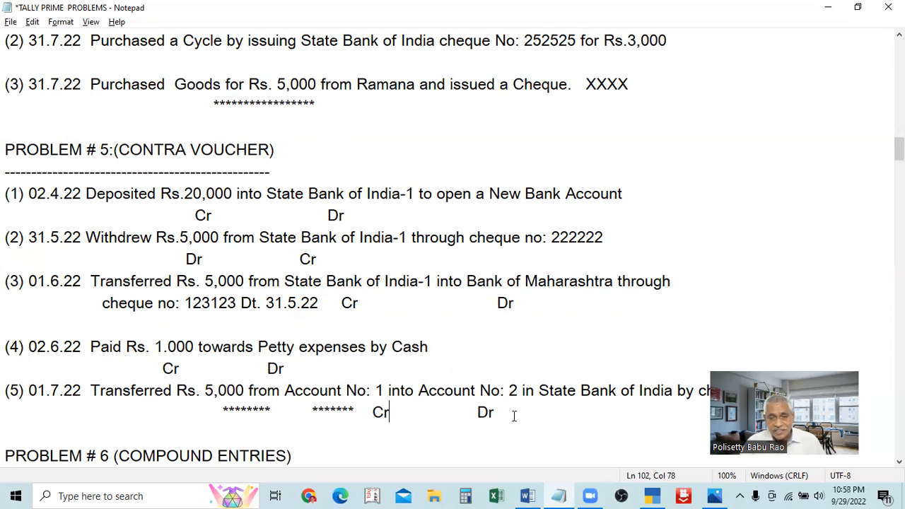
Step: Switch to TallyPrime, recheck entry (5) in Notepad and date the new Contra voucher 1-Jul-22
{"action": "key", "text": "alt+Tab"}
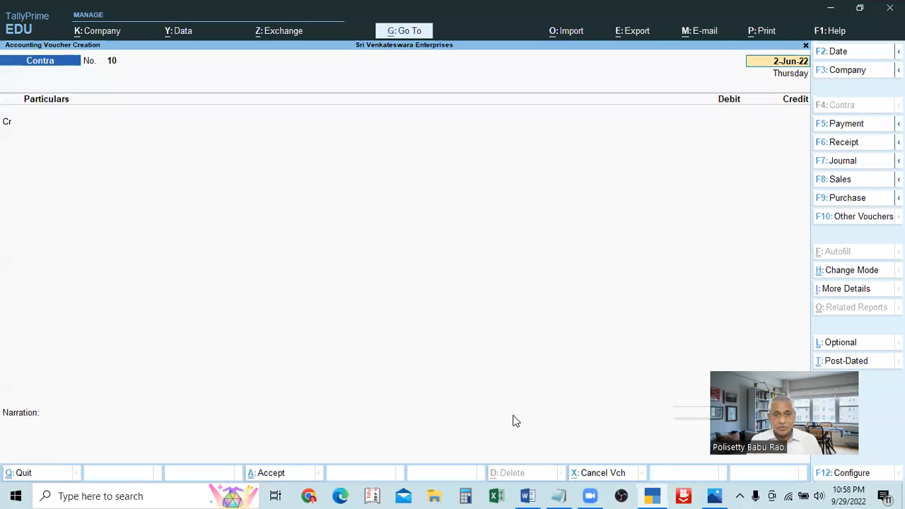
{"action": "key", "text": "alt+Tab"}
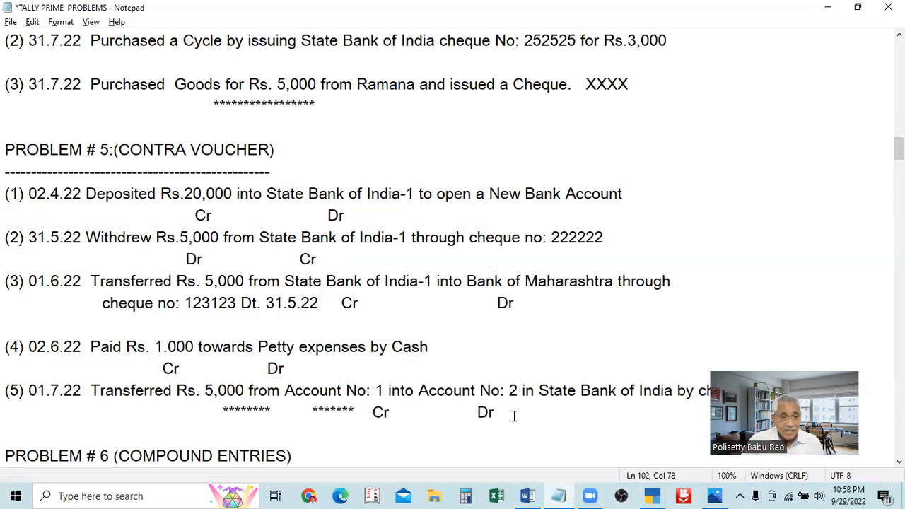
{"action": "key", "text": "alt+Tab"}
{"action": "key", "text": "F2"}
{"action": "type", "text": "1.7"}
{"action": "key", "text": "Return"}
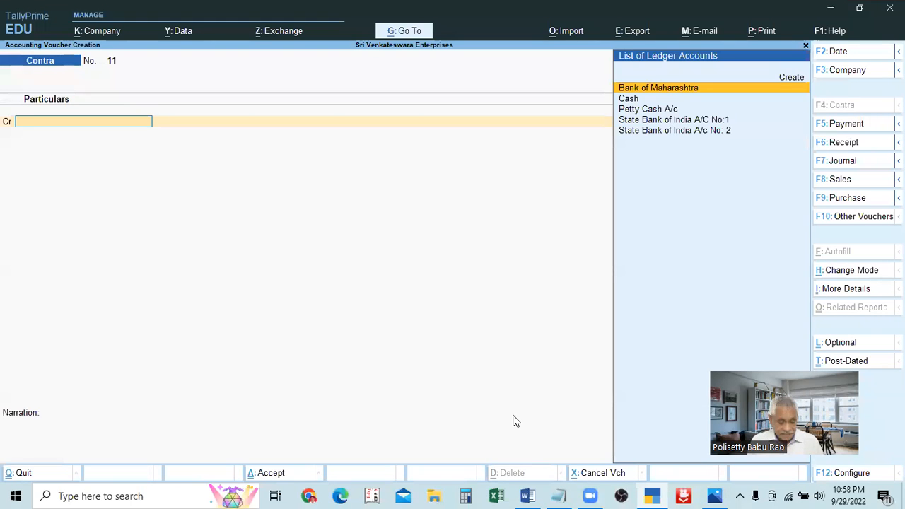
Step: Check entry (5)'s accounts in Notepad and choose State Bank of India A/C No:1 as the credit ledger in TallyPrime
{"action": "key", "text": "alt+Tab"}
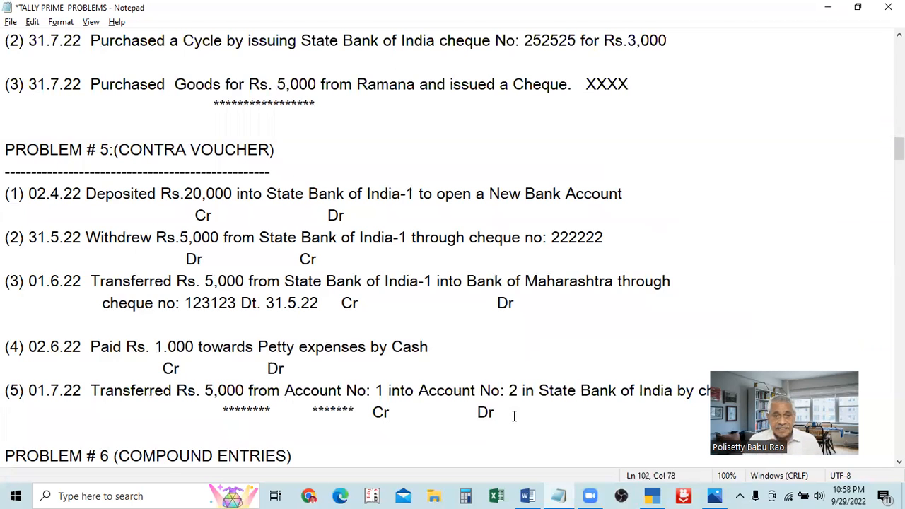
{"action": "scroll", "coordinate": [753, 226], "scroll_direction": "down", "scroll_amount": 1}
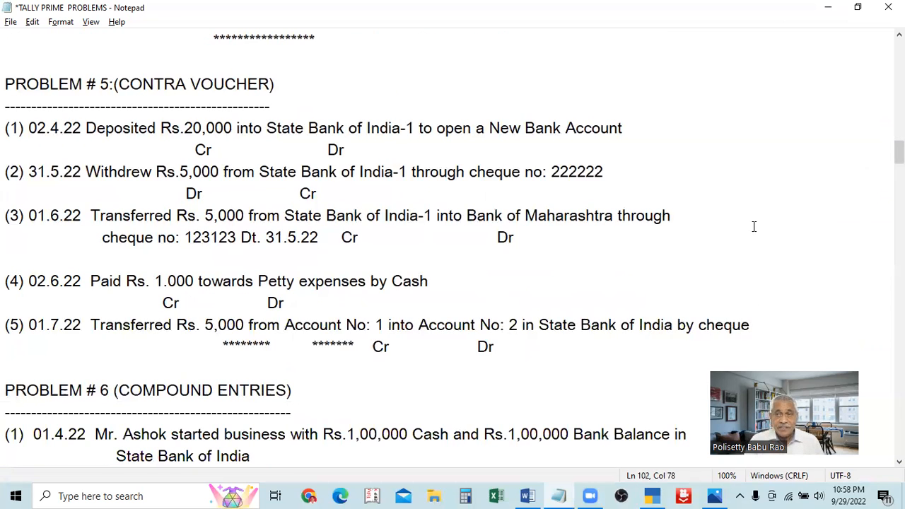
{"action": "key", "text": "alt+Tab"}
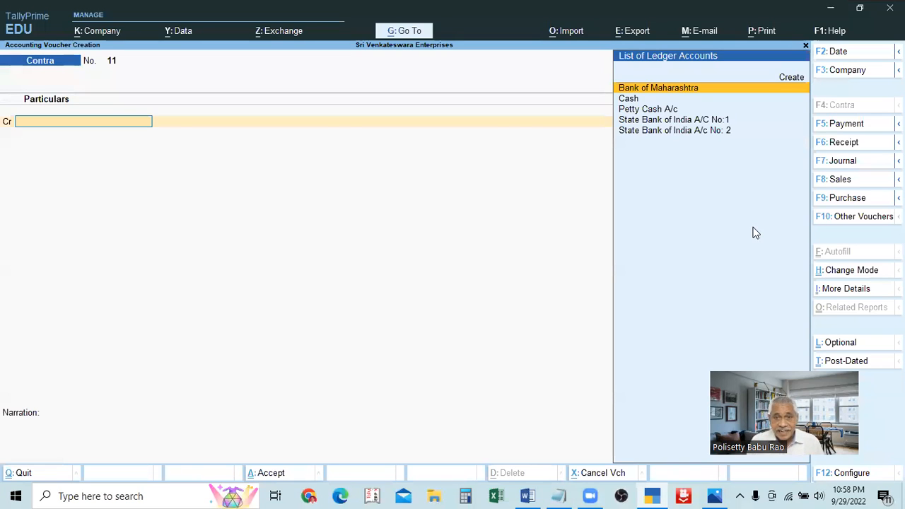
{"action": "key", "text": "Down"}
{"action": "key", "text": "Down"}
{"action": "key", "text": "Down"}
{"action": "key", "text": "alt+Tab"}
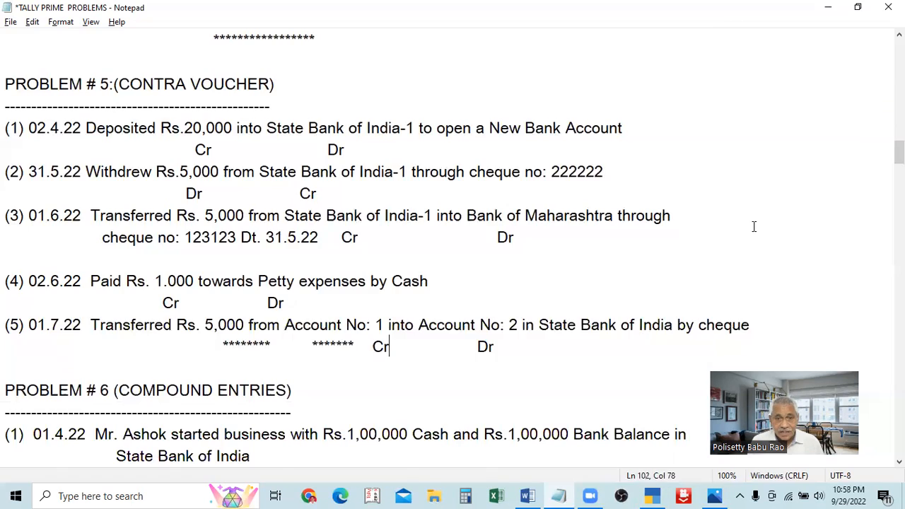
{"action": "key", "text": "alt+Tab"}
{"action": "key", "text": "Return"}
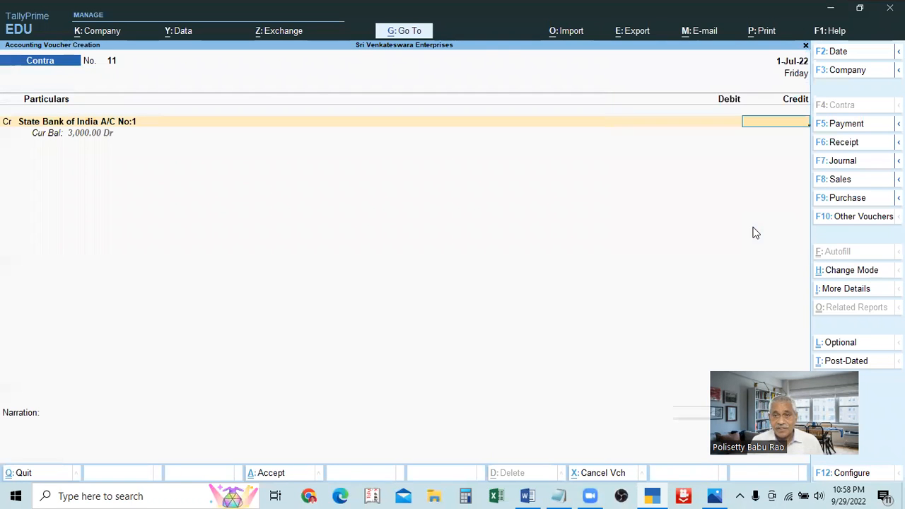
Step: Recheck the amount in Notepad, credit 5,000 to the bank account and keep Cheque as the transaction type
{"action": "key", "text": "alt+Tab"}
{"action": "key", "text": "alt+Tab"}
{"action": "type", "text": "5000"}
{"action": "key", "text": "Return"}
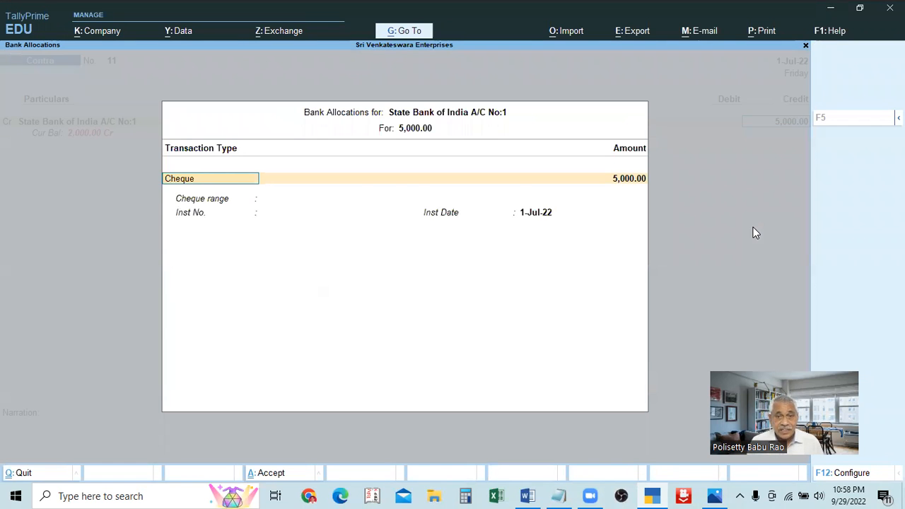
{"action": "key", "text": "alt+Tab"}
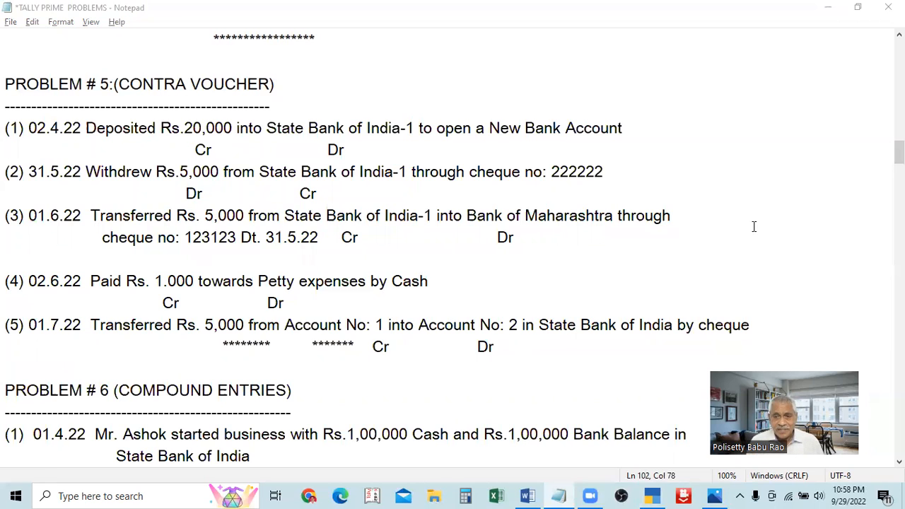
{"action": "key", "text": "alt+Tab"}
{"action": "key", "text": "Return"}
{"action": "type", "text": "222222"}
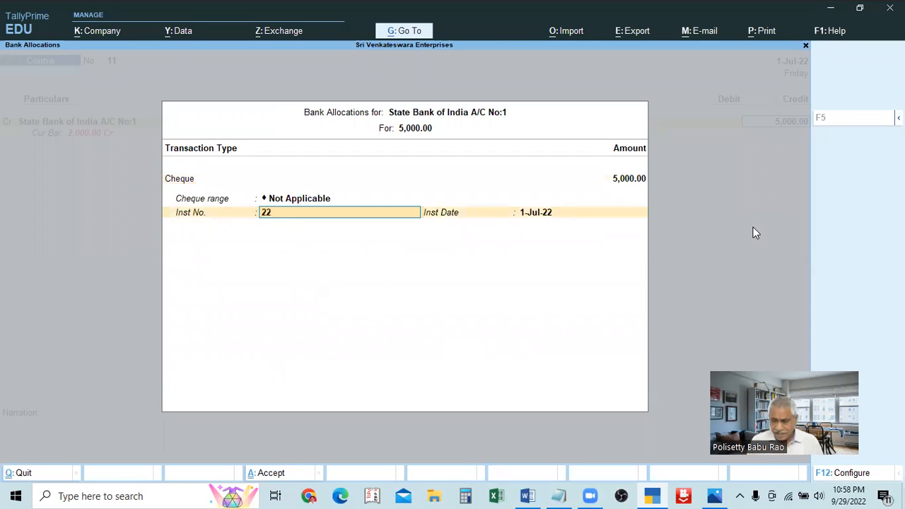
{"action": "key", "text": "BackSpace"}
{"action": "key", "text": "BackSpace"}
{"action": "key", "text": "BackSpace"}
{"action": "key", "text": "BackSpace"}
{"action": "key", "text": "BackSpace"}
{"action": "key", "text": "BackSpace"}
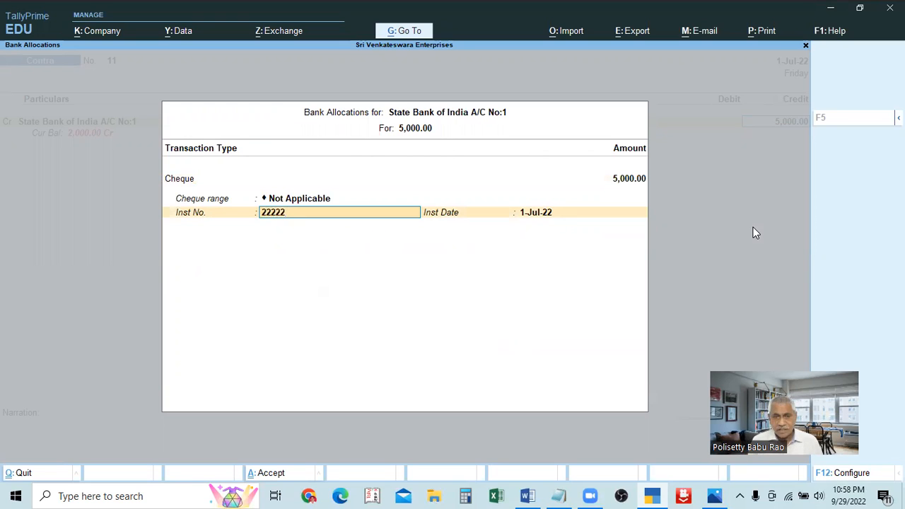
{"action": "key", "text": "BackSpace"}
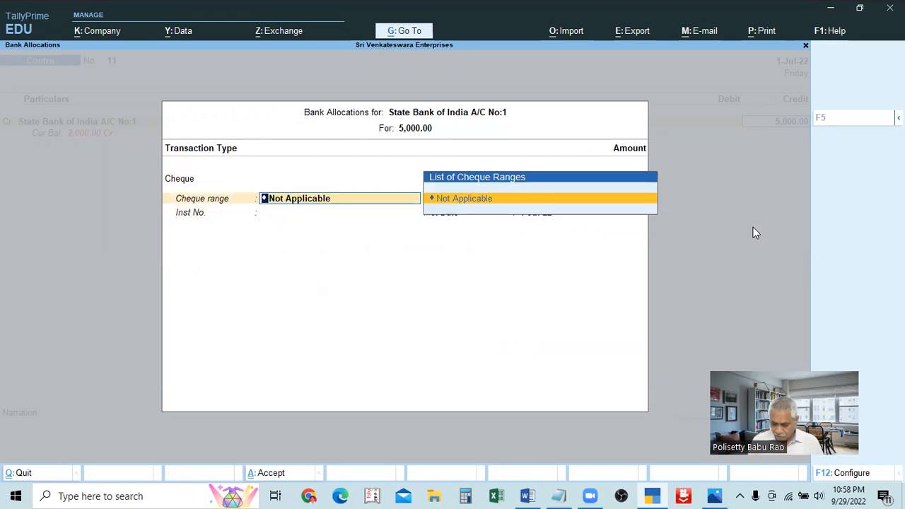
{"action": "key", "text": "Return"}
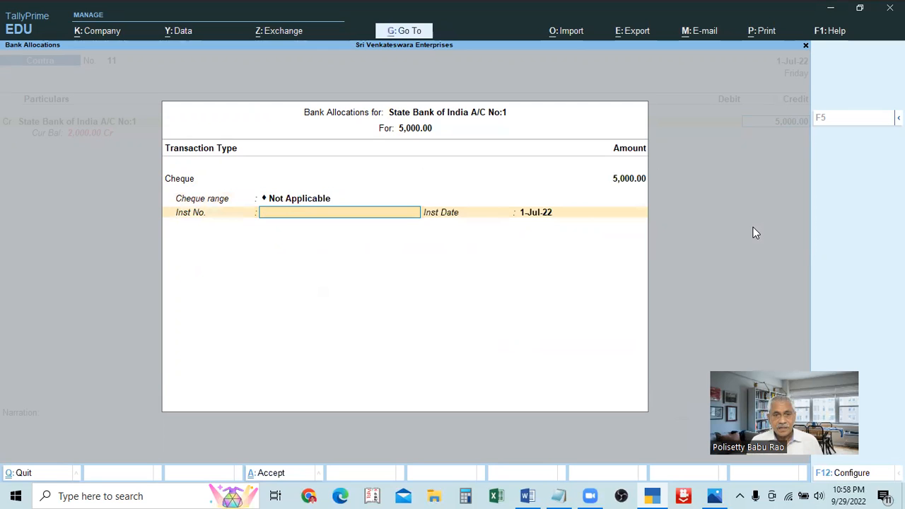
Step: Enter 111111 as the cheque's instrument number and keep 1-Jul-22 as the instrument date
{"action": "type", "text": "1111111"}
{"action": "key", "text": "Return"}
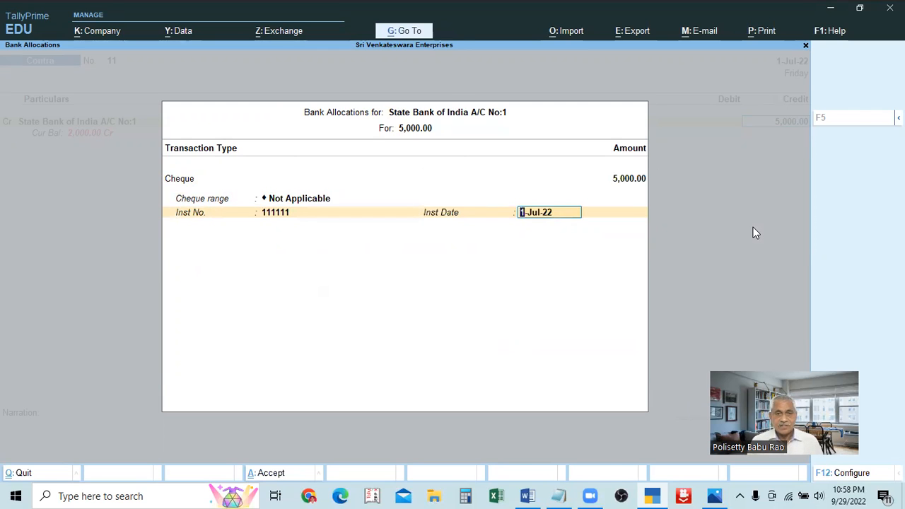
{"action": "key", "text": "Return"}
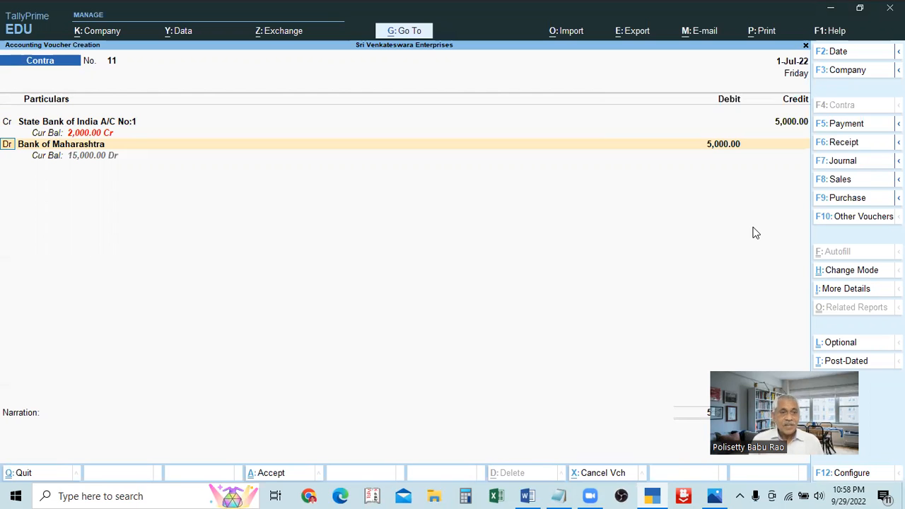
Step: Recheck entry (5) in Notepad and change the voucher's debit ledger to State Bank of India A/C No:1 for 5,000
{"action": "key", "text": "alt+Tab"}
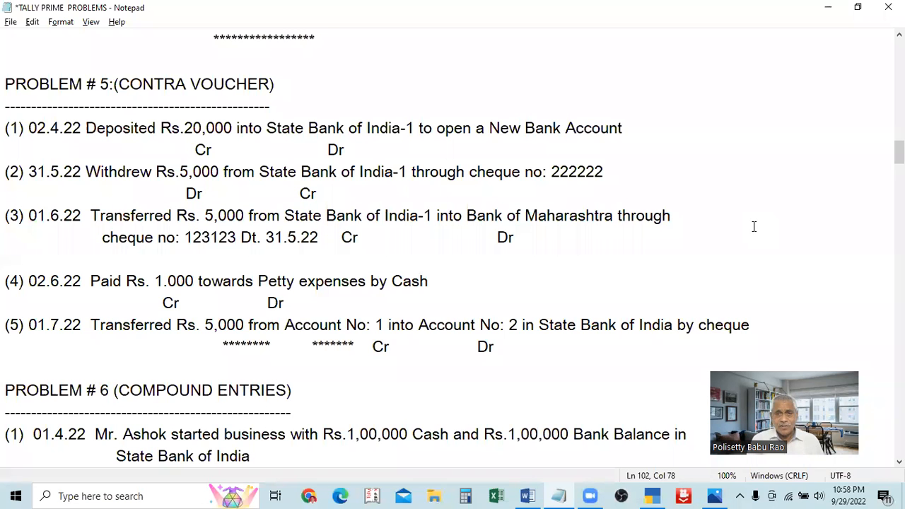
{"action": "key", "text": "alt+Tab"}
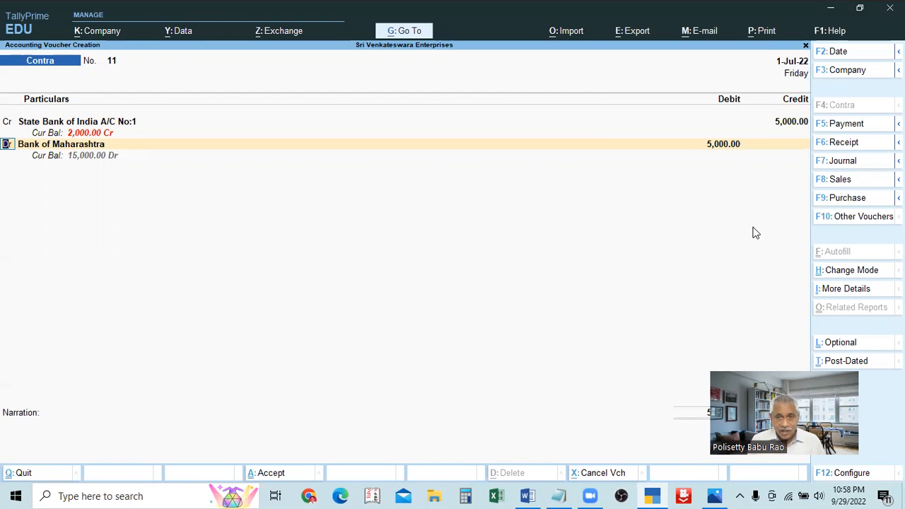
{"action": "key", "text": "Return"}
{"action": "key", "text": "Down"}
{"action": "key", "text": "Down"}
{"action": "key", "text": "Down"}
{"action": "key", "text": "Return"}
{"action": "key", "text": "Return"}
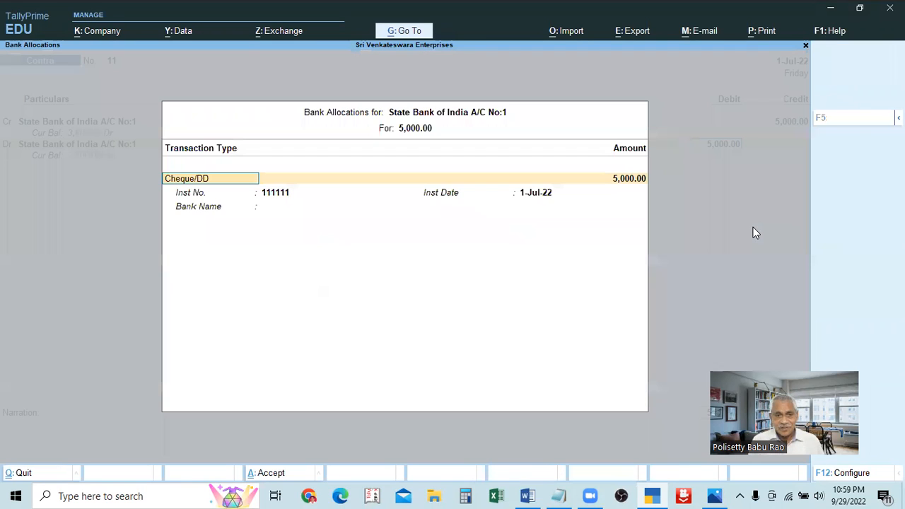
Step: Keep the debit side's Cheque/DD details, specify Sbi 1 as the bank name and leave the narration blank
{"action": "key", "text": "Return"}
{"action": "key", "text": "Return"}
{"action": "key", "text": "Return"}
{"action": "key", "text": "Return"}
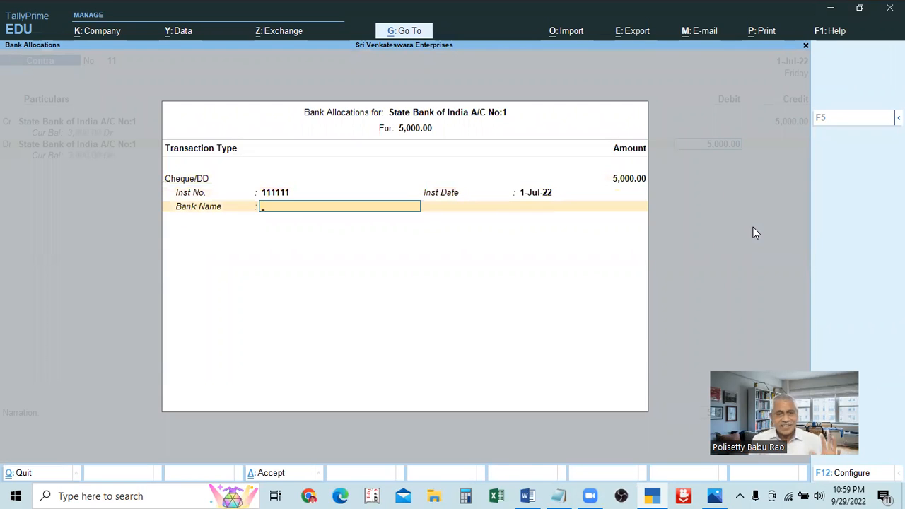
{"action": "type", "text": "s"}
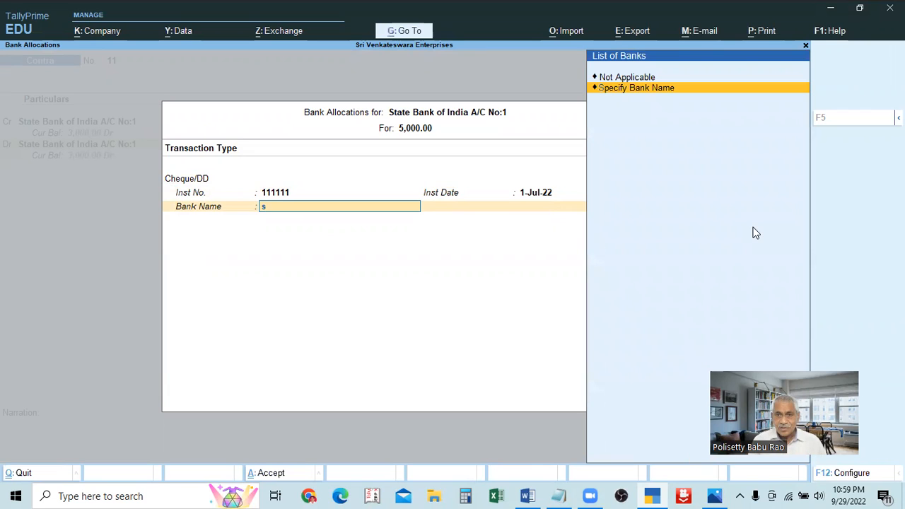
{"action": "key", "text": "Return"}
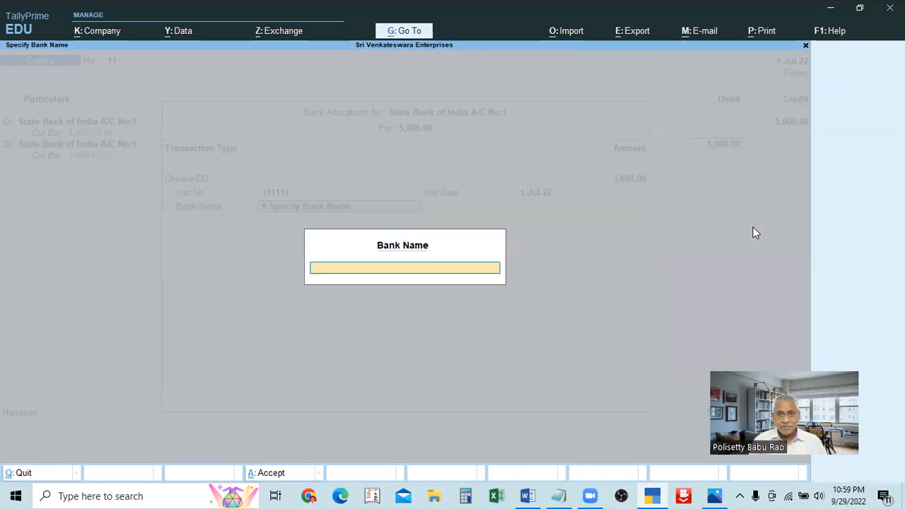
{"action": "type", "text": "Sbi 1"}
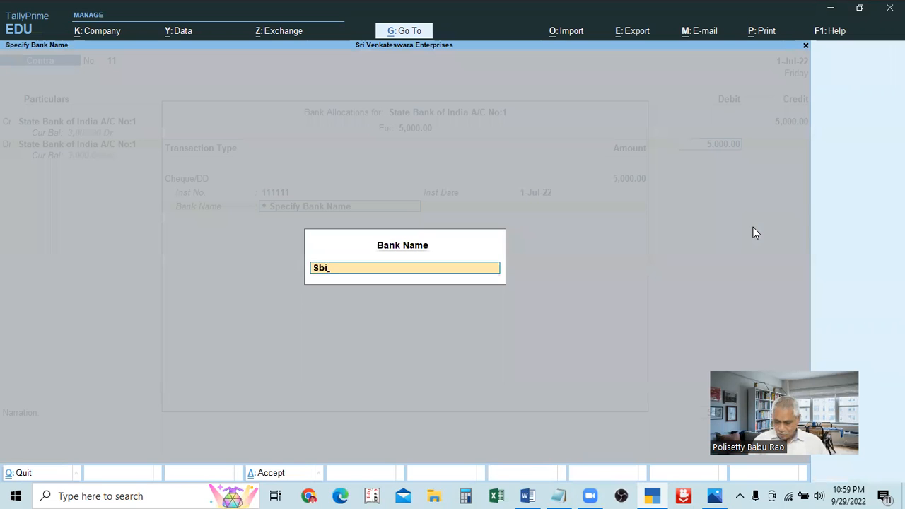
{"action": "key", "text": "Return"}
{"action": "key", "text": "Return"}
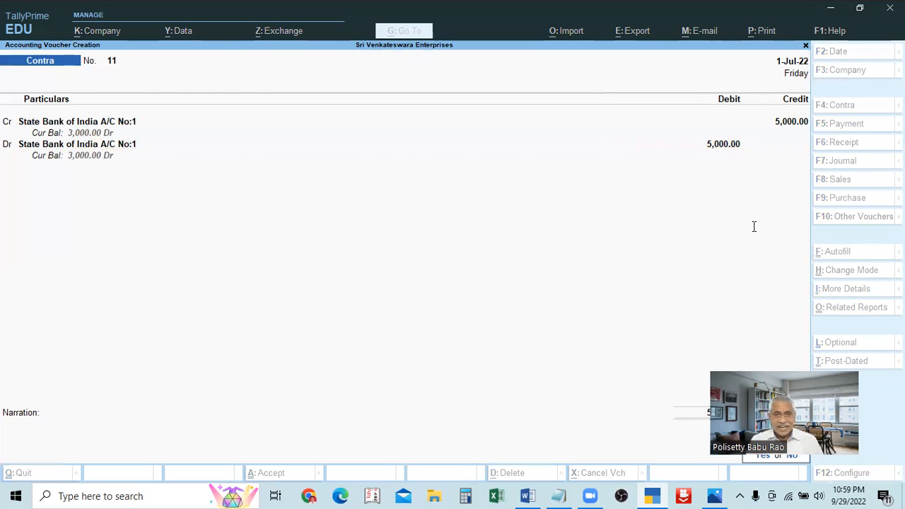
Step: Switch to Notepad and review Problem # 5's contra entries along with the earlier entries under Problem # 2
{"action": "key", "text": "alt+Tab"}
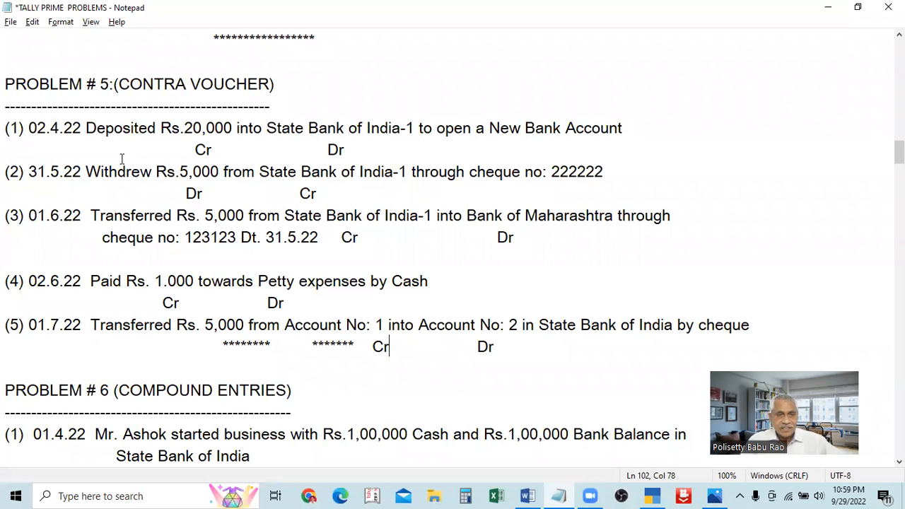
{"action": "left_click_drag", "start_coordinate": [87, 128], "coordinate": [223, 128]}
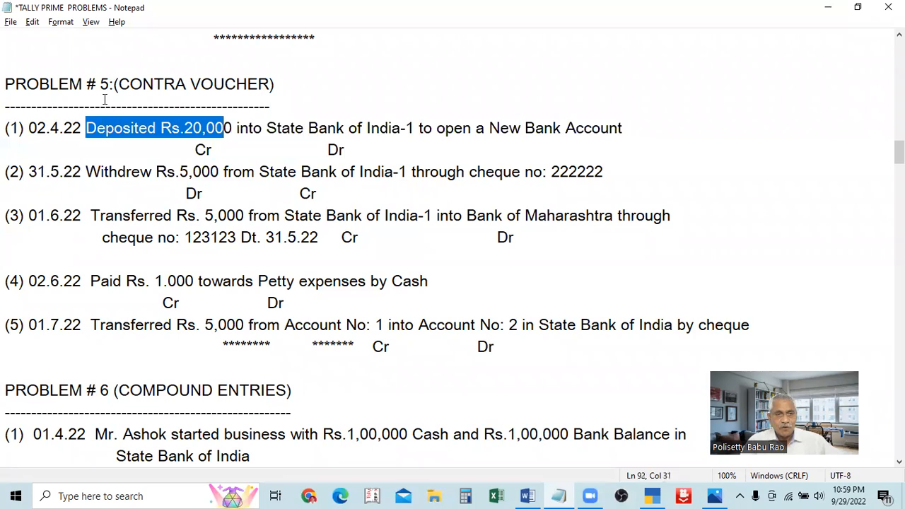
{"action": "scroll", "coordinate": [283, 144], "scroll_direction": "up", "scroll_amount": 1}
{"action": "scroll", "coordinate": [283, 161], "scroll_direction": "down", "scroll_amount": 1}
{"action": "scroll", "coordinate": [285, 97], "scroll_direction": "up", "scroll_amount": 12}
{"action": "scroll", "coordinate": [284, 96], "scroll_direction": "up", "scroll_amount": 2}
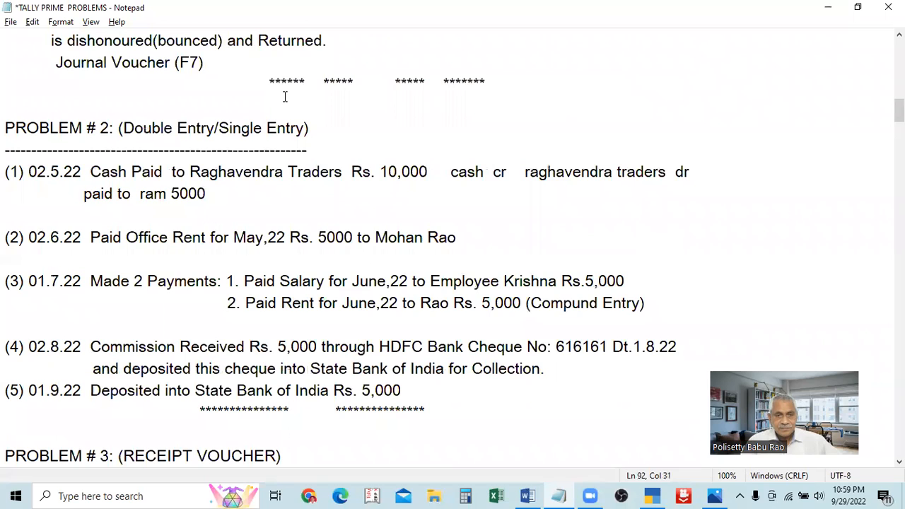
{"action": "scroll", "coordinate": [285, 96], "scroll_direction": "down", "scroll_amount": 13}
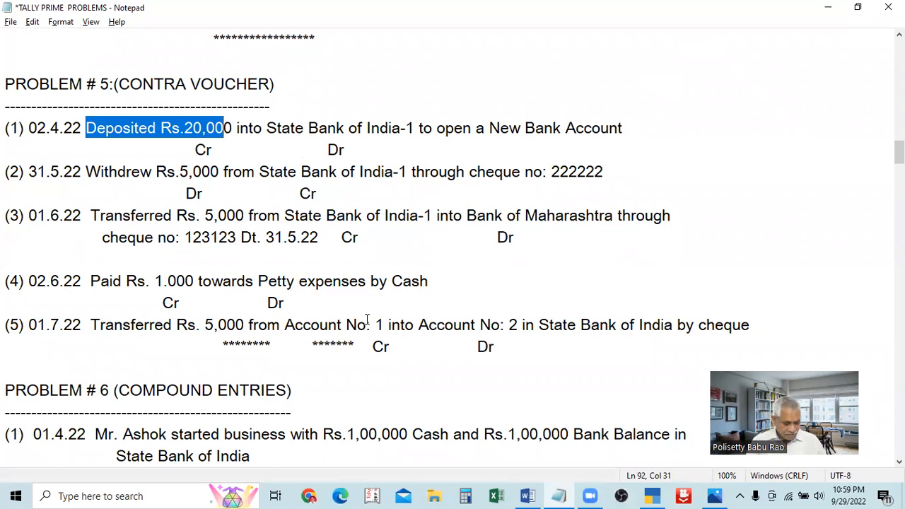
{"action": "key", "text": "alt+Tab"}
{"action": "key", "text": "alt+Tab"}
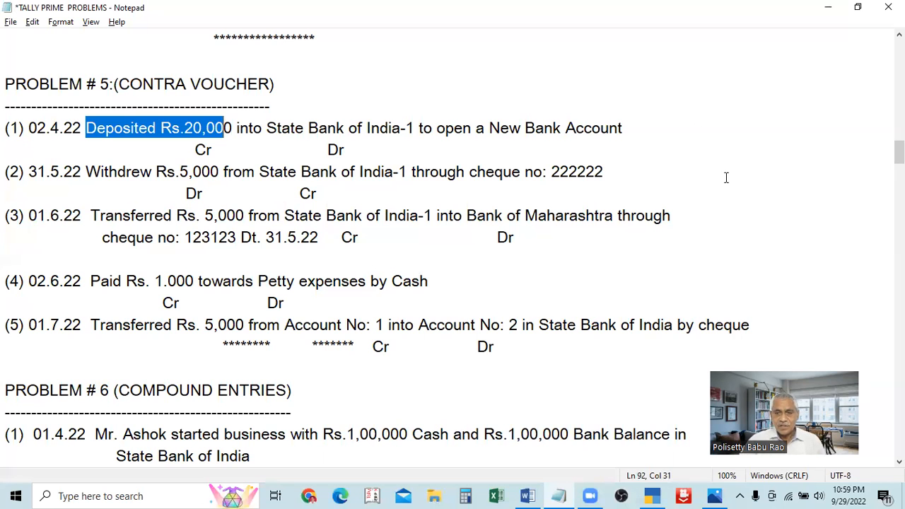
Step: Switch to TallyPrime, go back to the Gateway of Tally and reopen voucher creation for a contra voucher
{"action": "left_click_drag", "start_coordinate": [823, 397], "coordinate": [833, 79]}
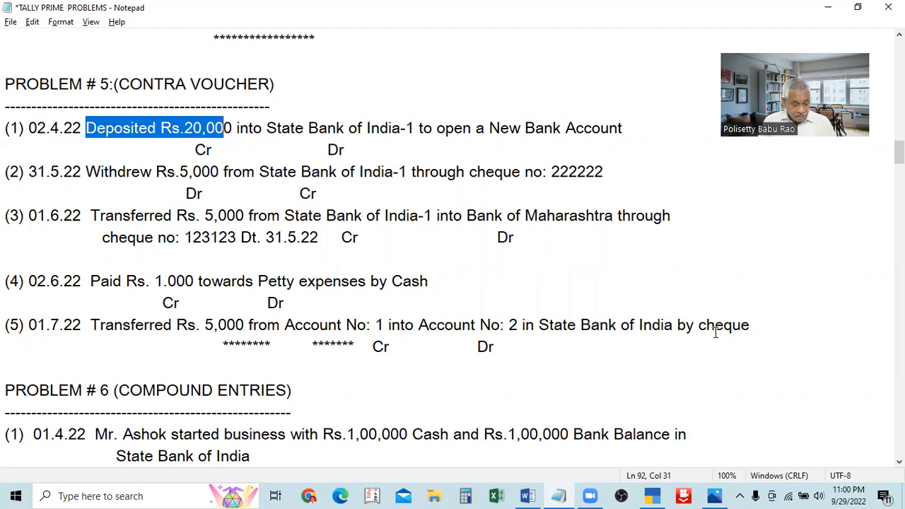
{"action": "key", "text": "alt+Tab"}
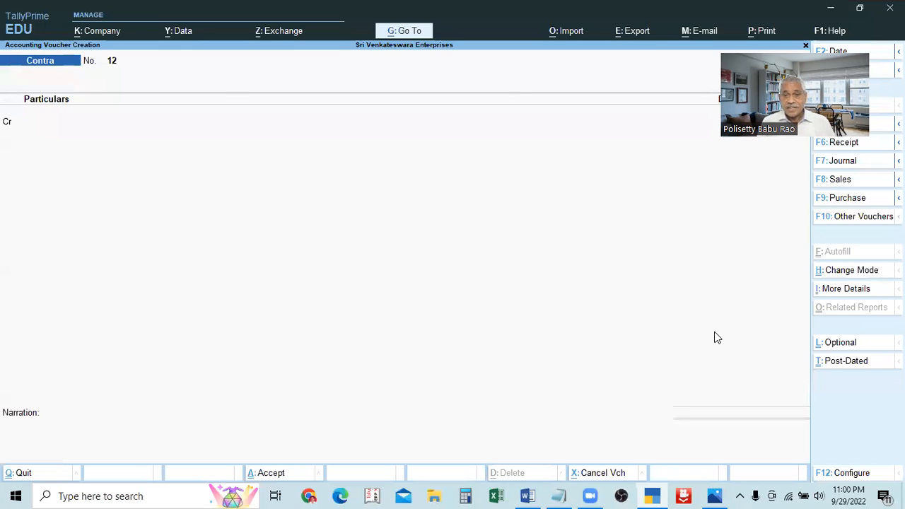
{"action": "key", "text": "Escape"}
{"action": "key", "text": "Escape"}
{"action": "key", "text": "n"}
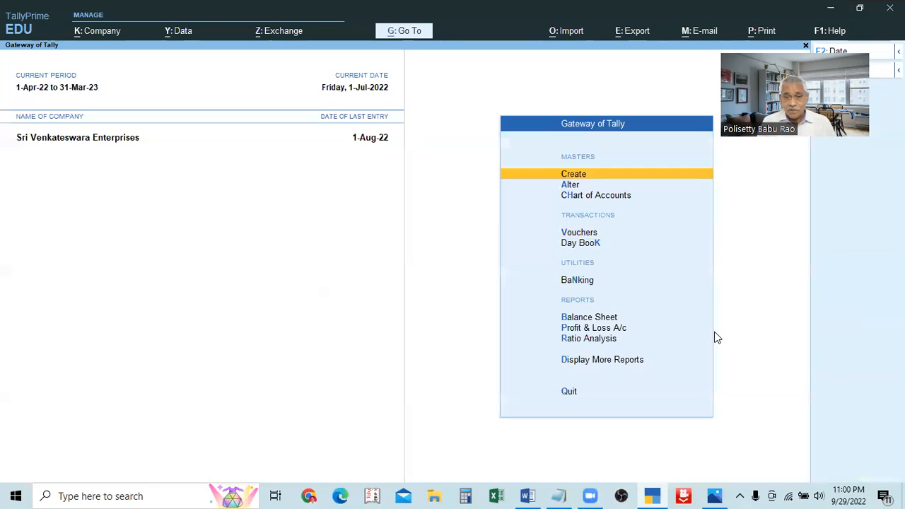
{"action": "key", "text": "v"}
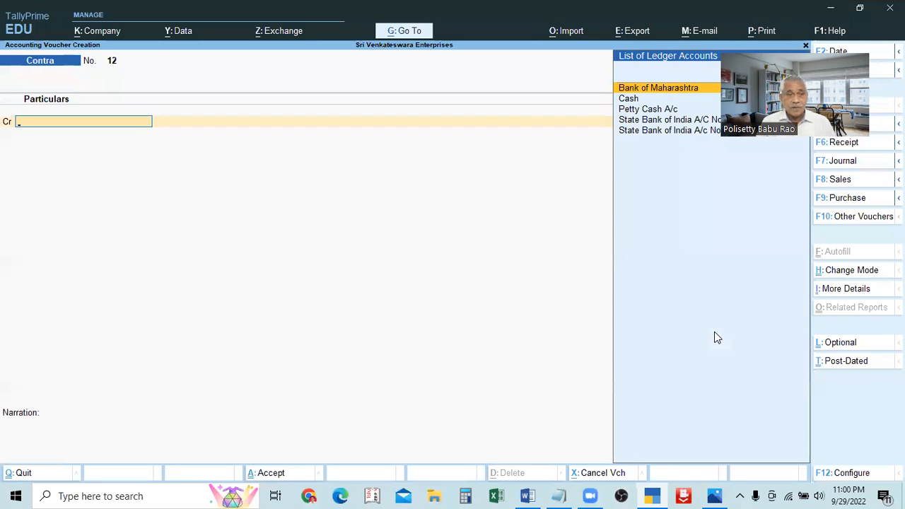
{"action": "key", "text": "Escape"}
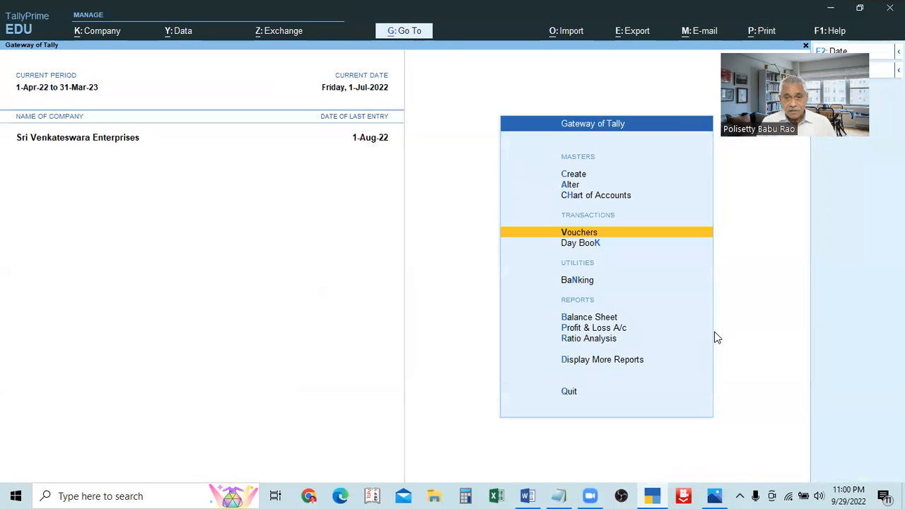
{"action": "key", "text": "Return"}
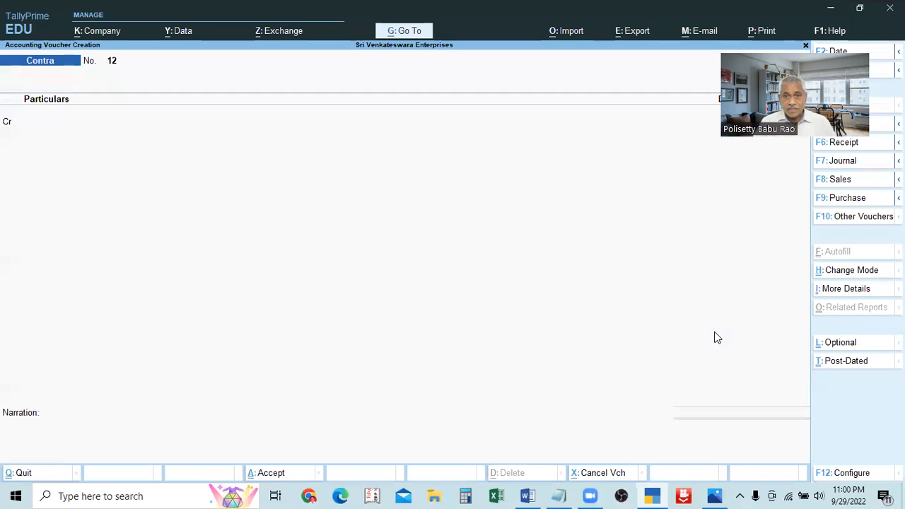
Step: Review the contra voucher's mode and configuration, keeping Double Entry and the negative cash balance warning at Yes
{"action": "left_click", "coordinate": [832, 275]}
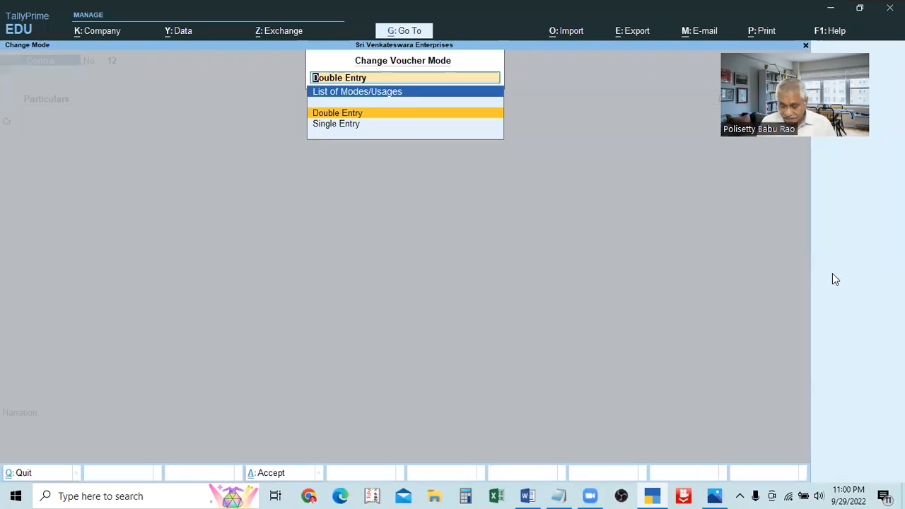
{"action": "key", "text": "Return"}
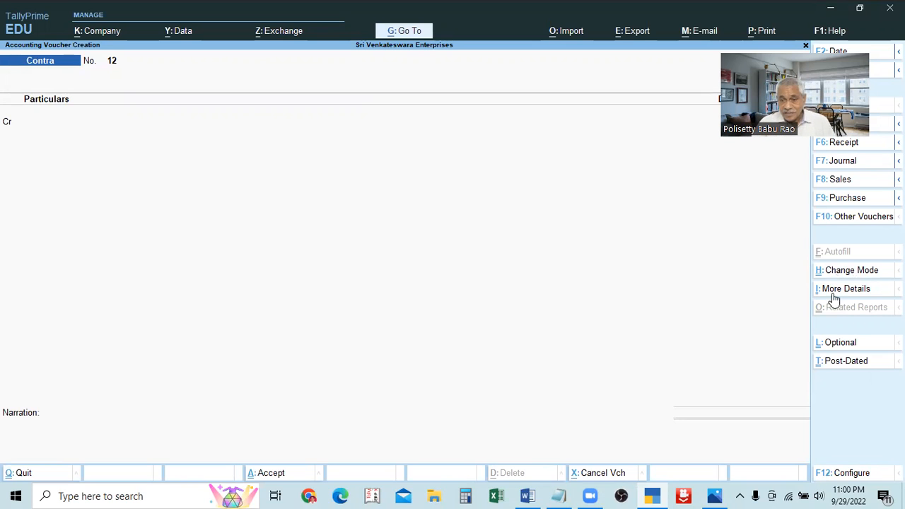
{"action": "left_click", "coordinate": [838, 474]}
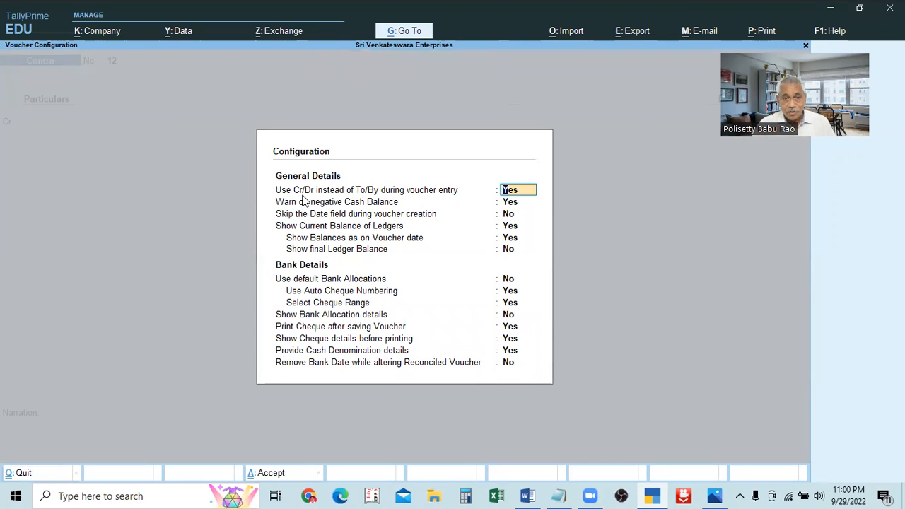
{"action": "left_click", "coordinate": [520, 201]}
{"action": "key", "text": "ctrl"}
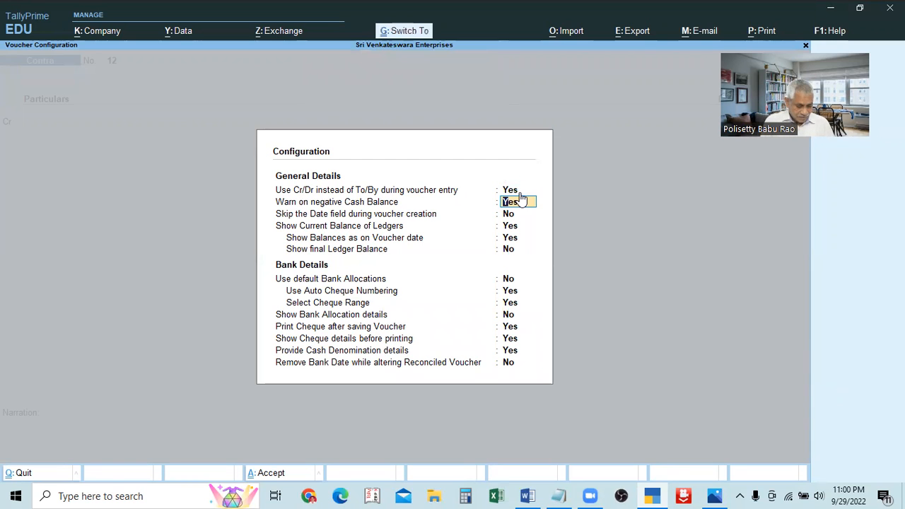
{"action": "key", "text": "ctrl+a"}
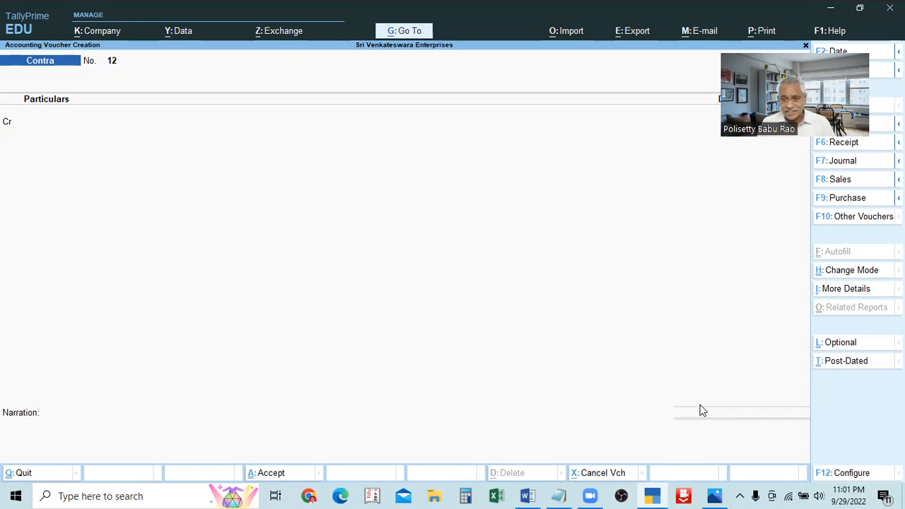
Step: Leave voucher creation, back out of the Gateway of Tally to the quit confirmation, and switch to the problem list in Notepad
{"action": "key", "text": "Escape"}
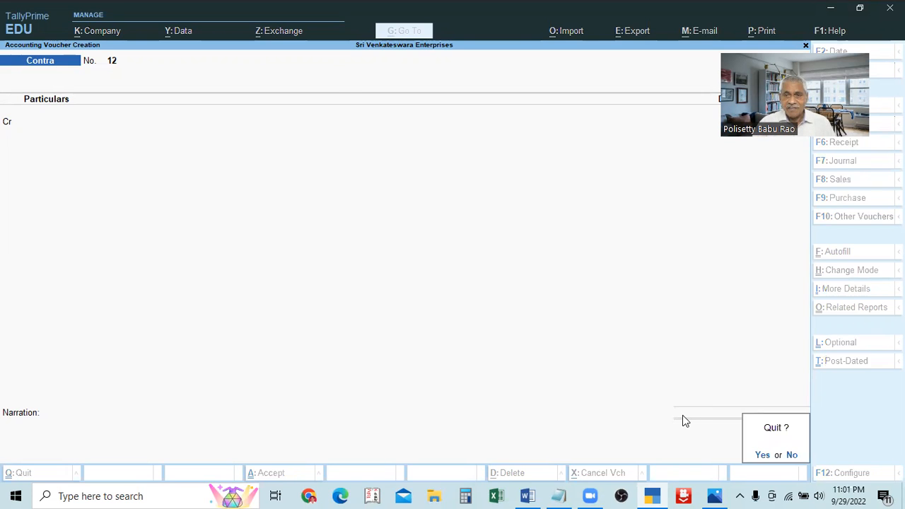
{"action": "key", "text": "y"}
{"action": "key", "text": "Escape"}
{"action": "key", "text": "n"}
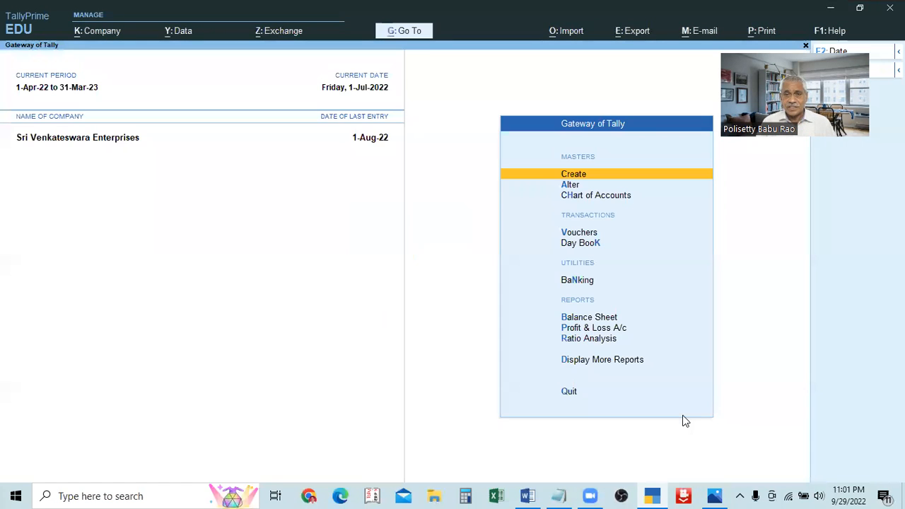
{"action": "key", "text": "Escape"}
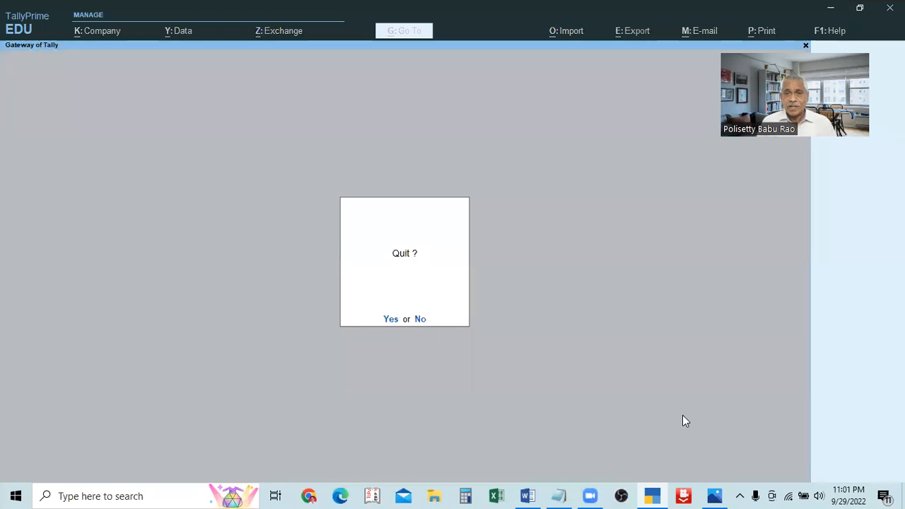
{"action": "key", "text": "alt+Tab"}
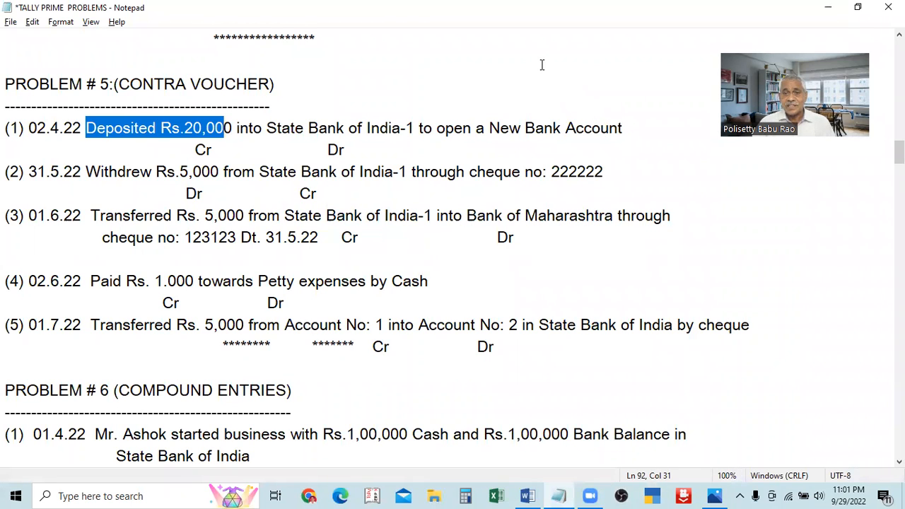